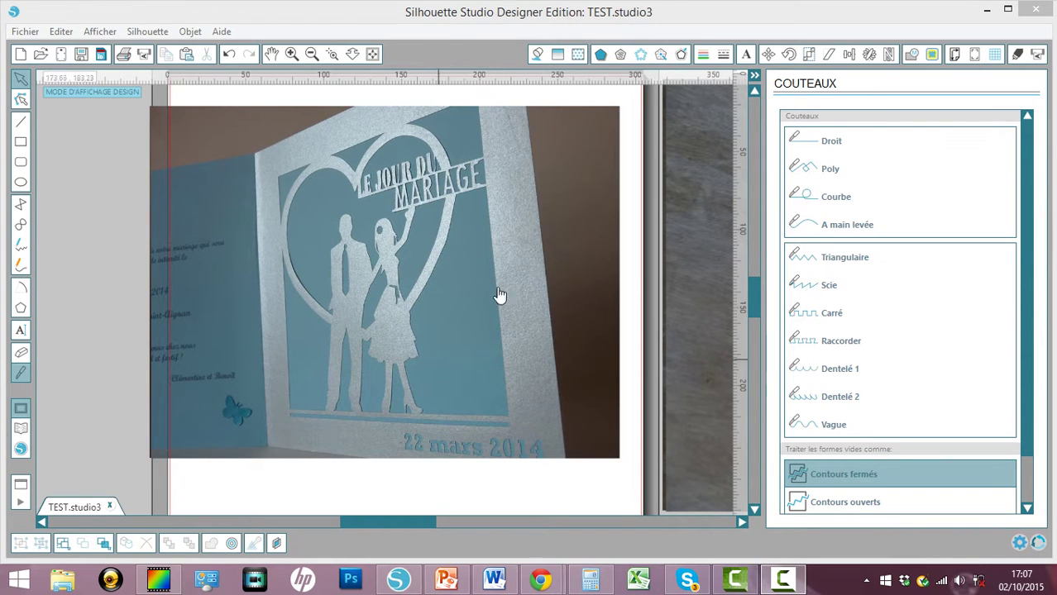
Move the wedding heart photo to the left edge of the page and the round card photo off its right side.
click(429, 303)
drag(429, 304, 3, 298)
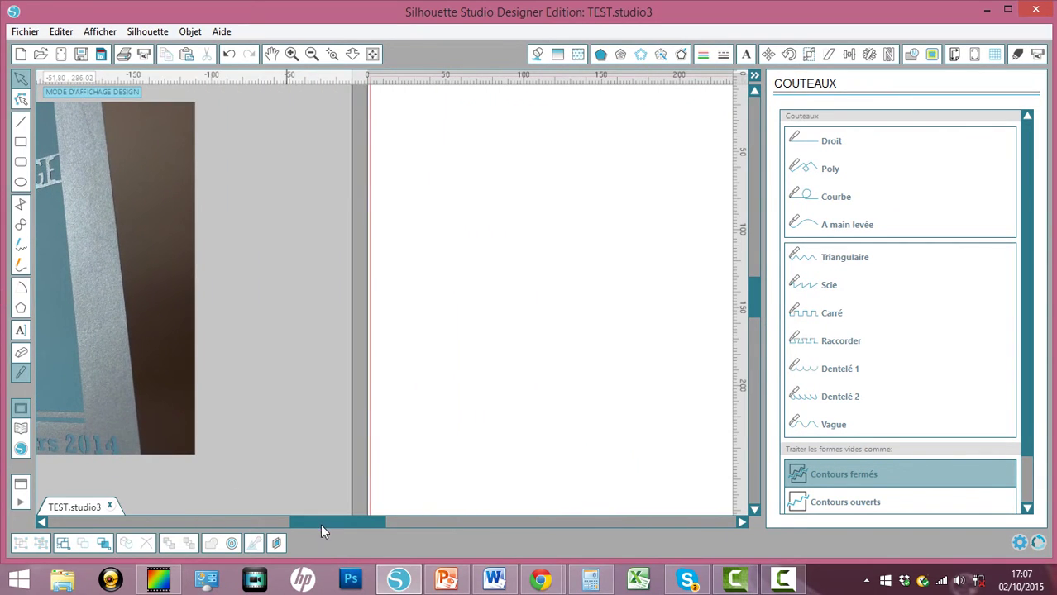
drag(326, 526, 444, 526)
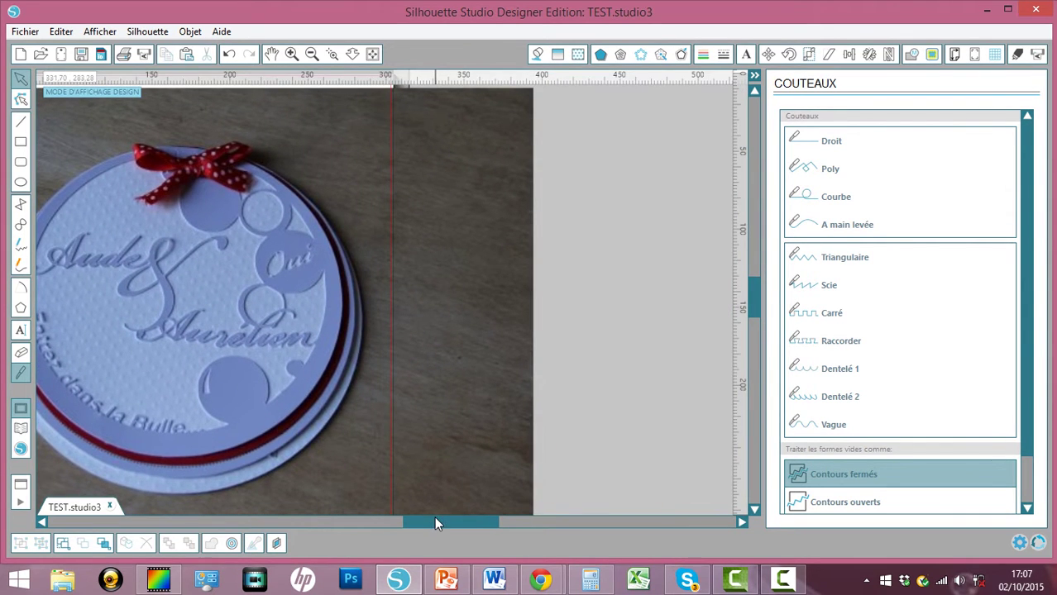
drag(436, 517, 383, 520)
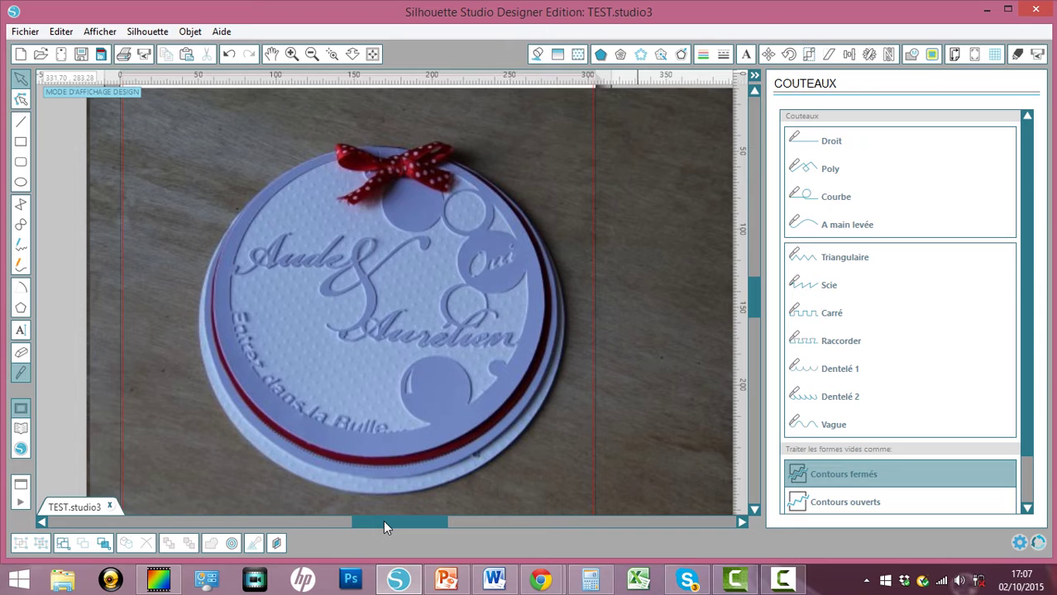
click(311, 53)
click(311, 54)
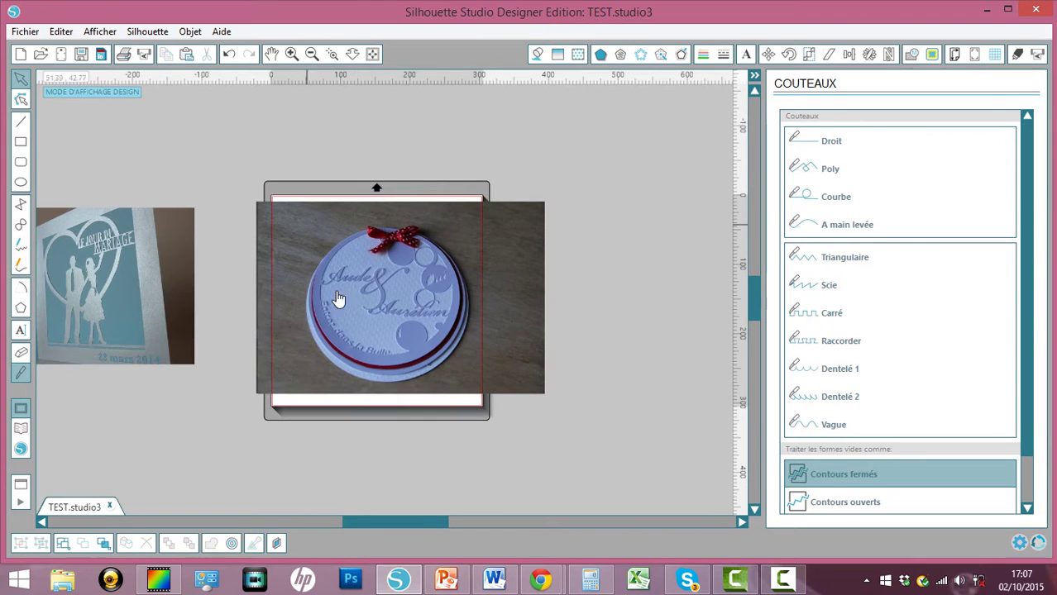
drag(367, 327, 604, 285)
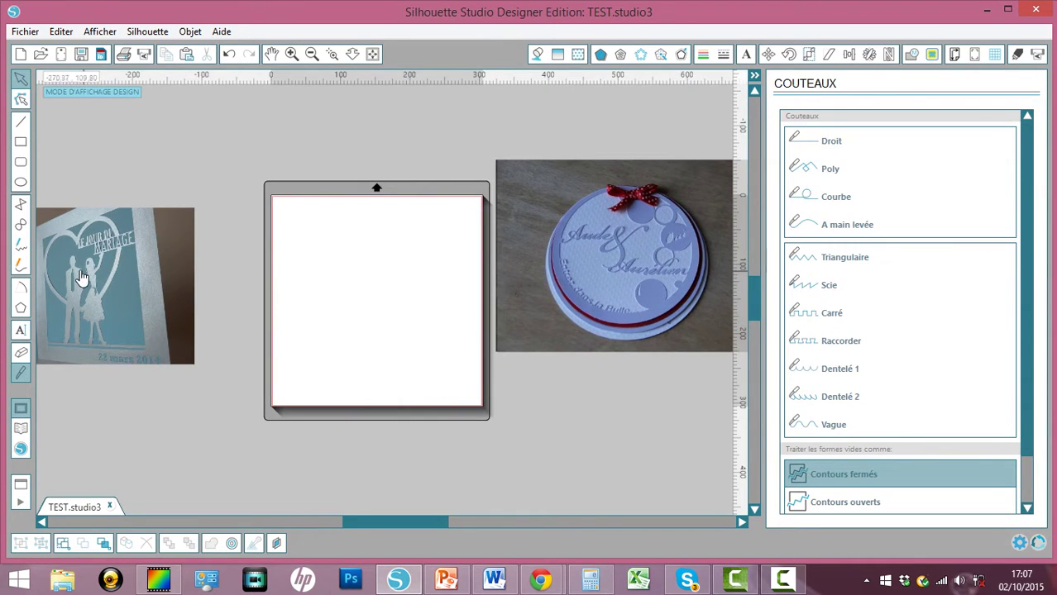
drag(81, 278, 212, 303)
key(Escape)
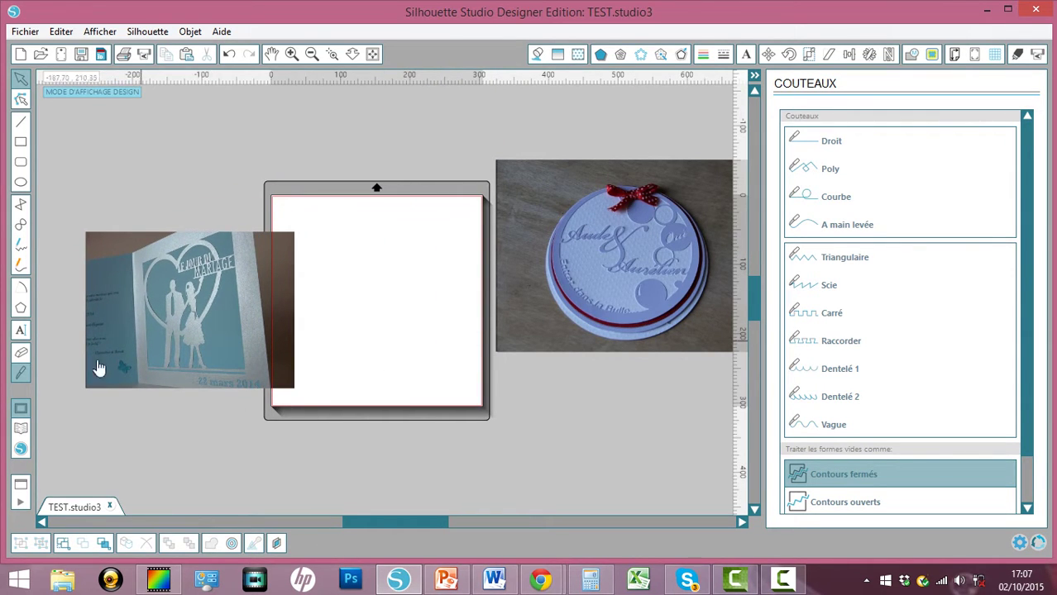
Insert the plain "coeur" heart from the "thème amour" library folder and give it a 4.8 mm internal offset.
click(23, 429)
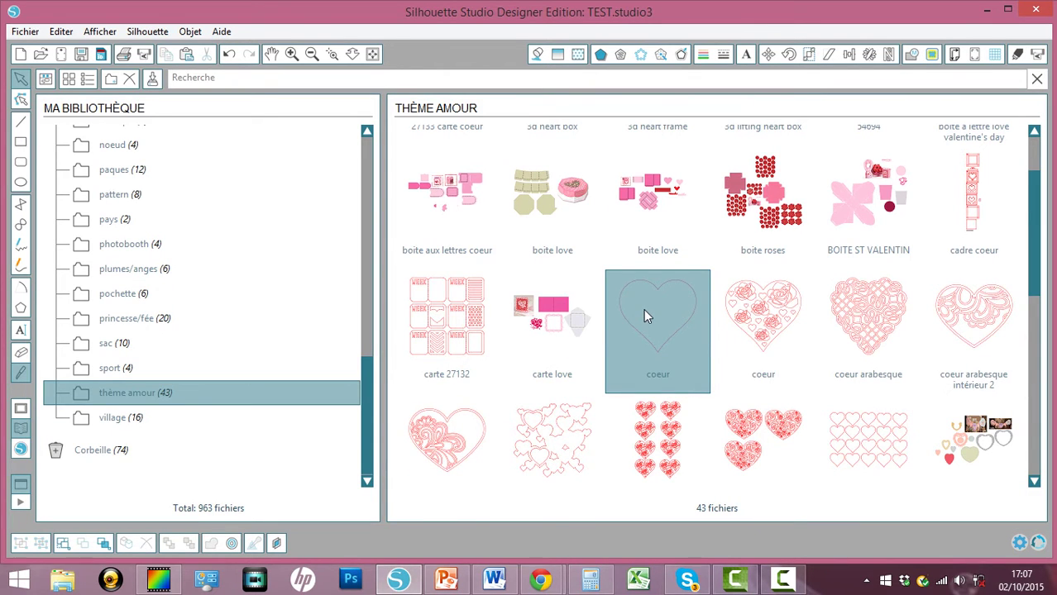
double_click(646, 314)
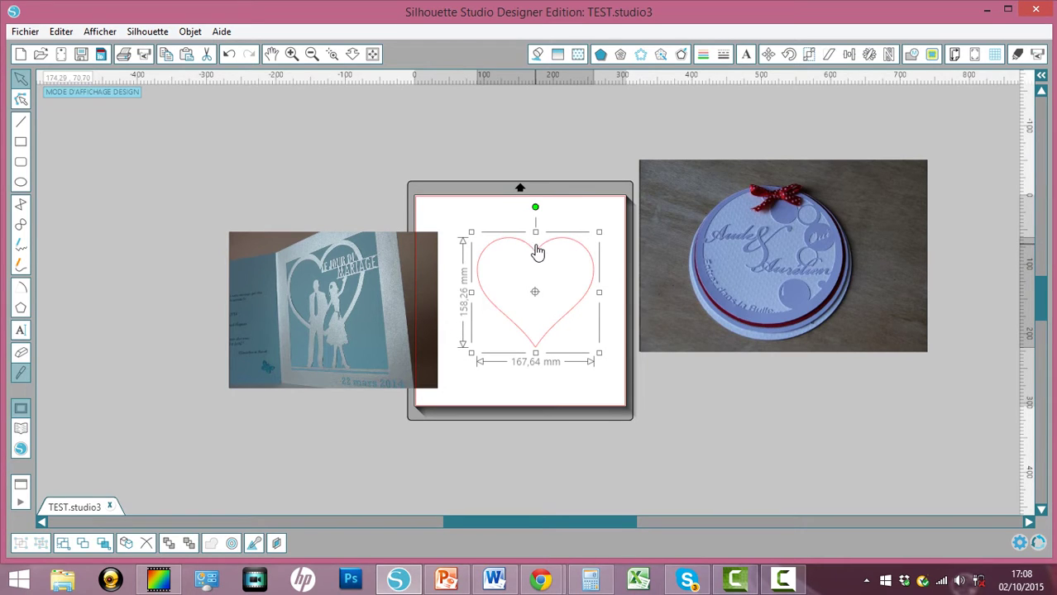
click(680, 54)
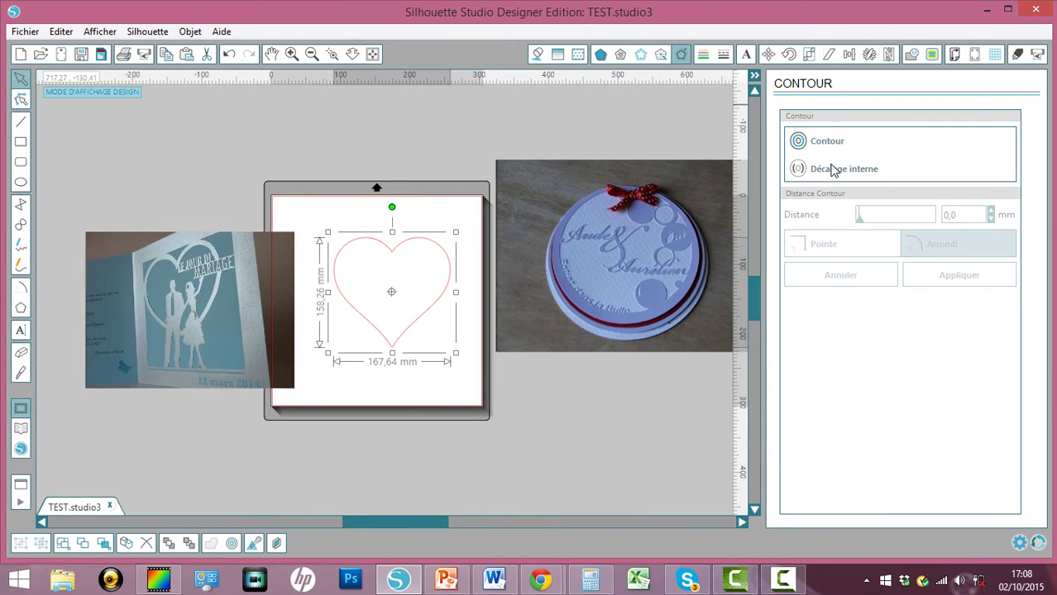
click(834, 172)
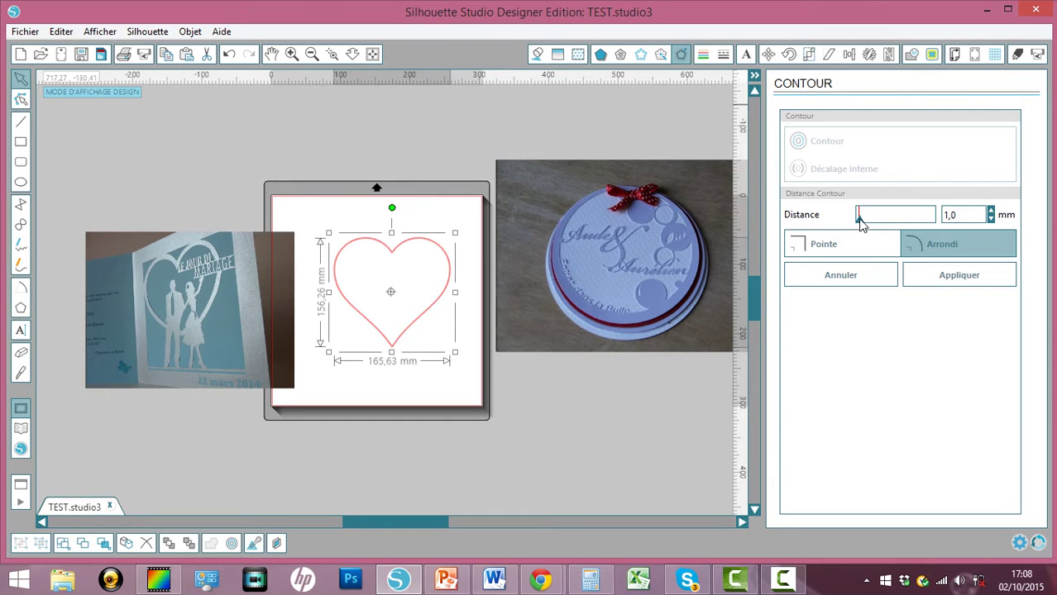
drag(861, 223, 861, 223)
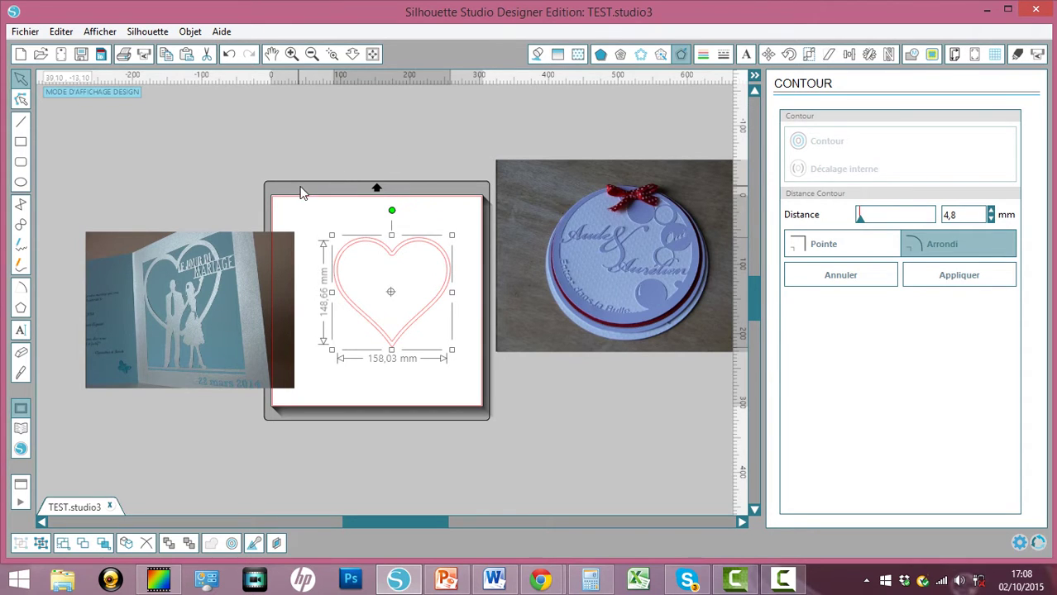
Select the outer and inner heart outlines and combine them into one compound path.
click(342, 236)
click(389, 284)
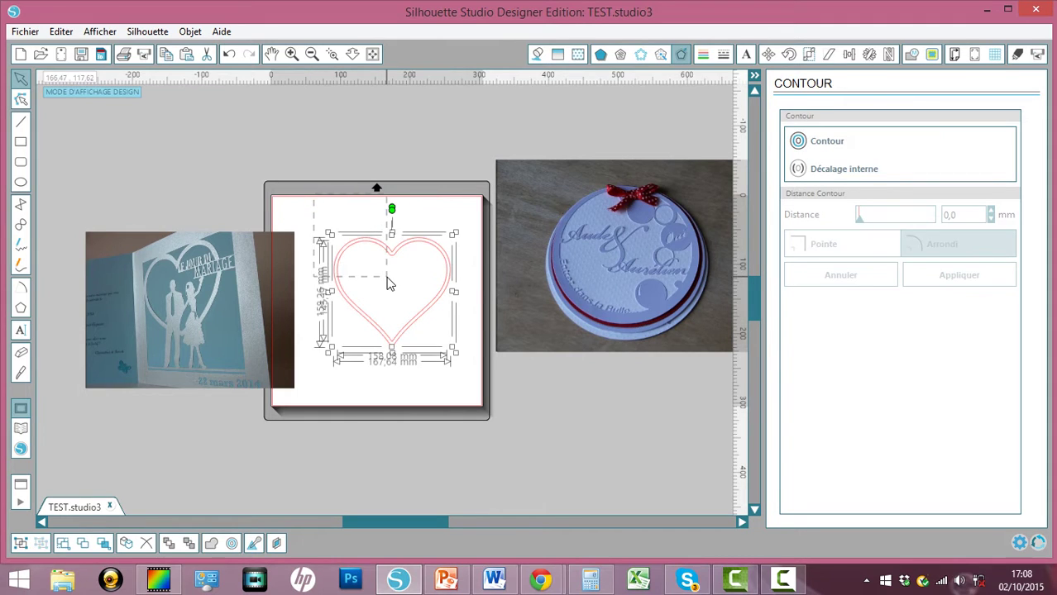
click(347, 188)
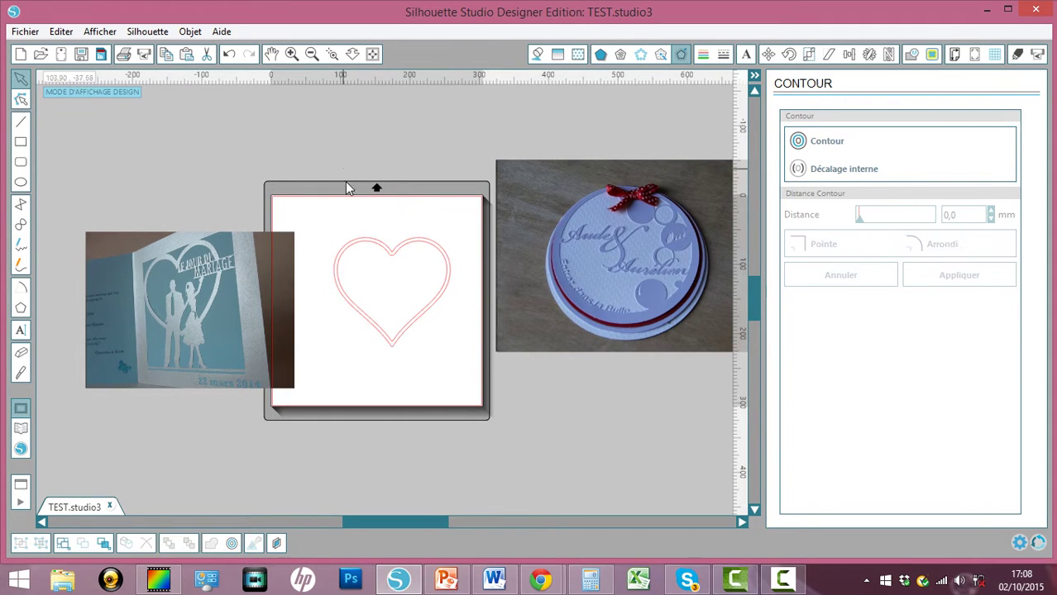
click(378, 264)
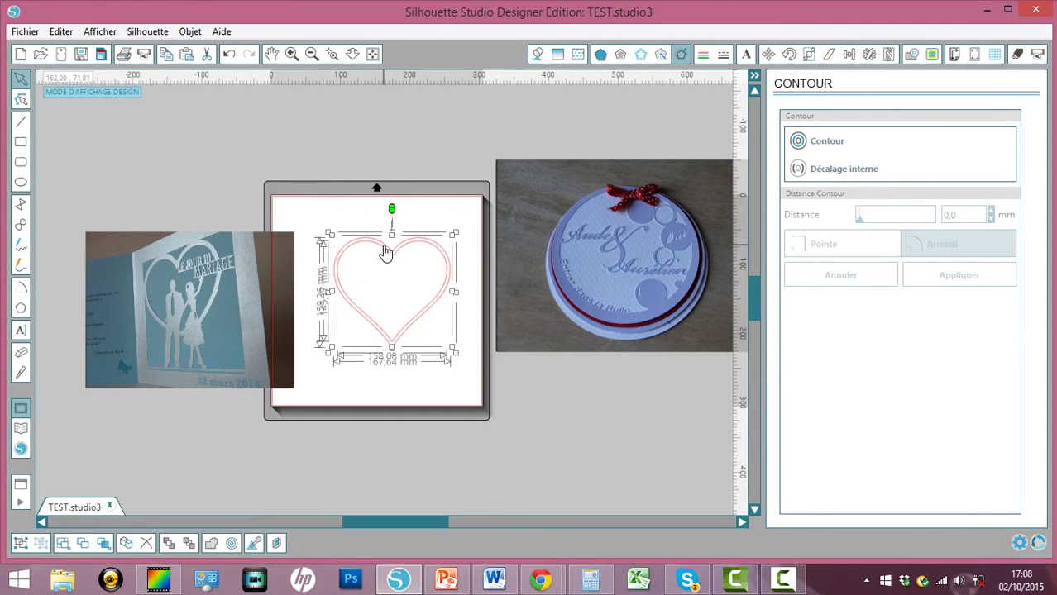
right_click(385, 252)
click(459, 482)
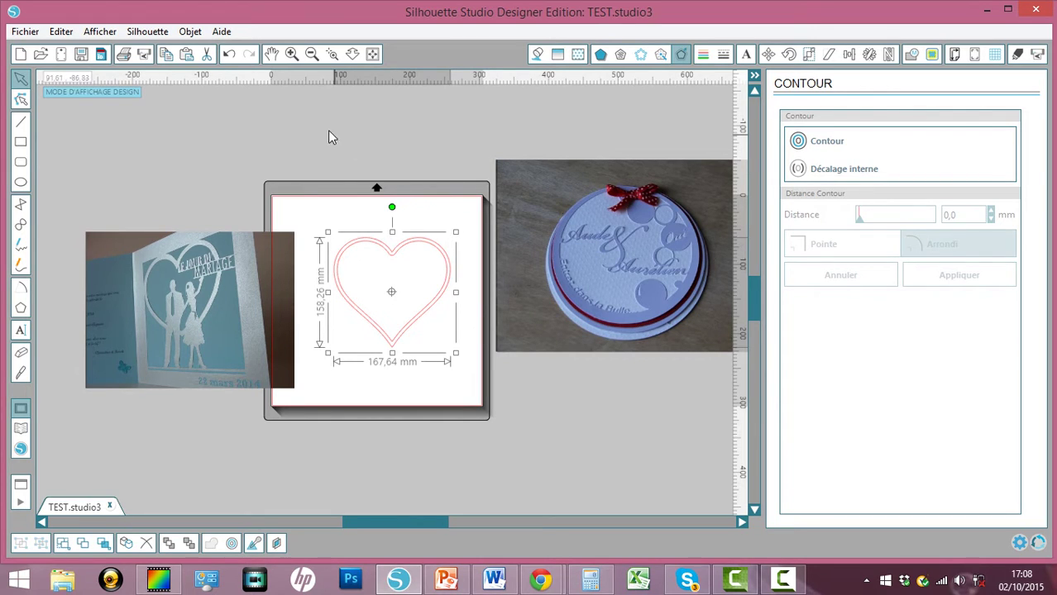
Make two straight knife cuts across the heart's band on its upper right side.
click(20, 379)
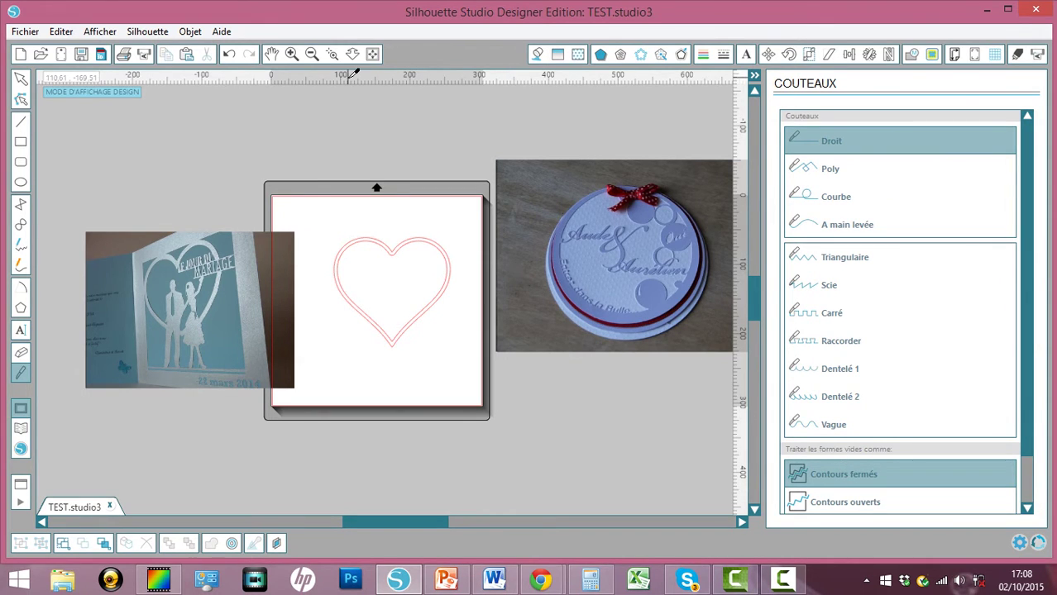
click(333, 52)
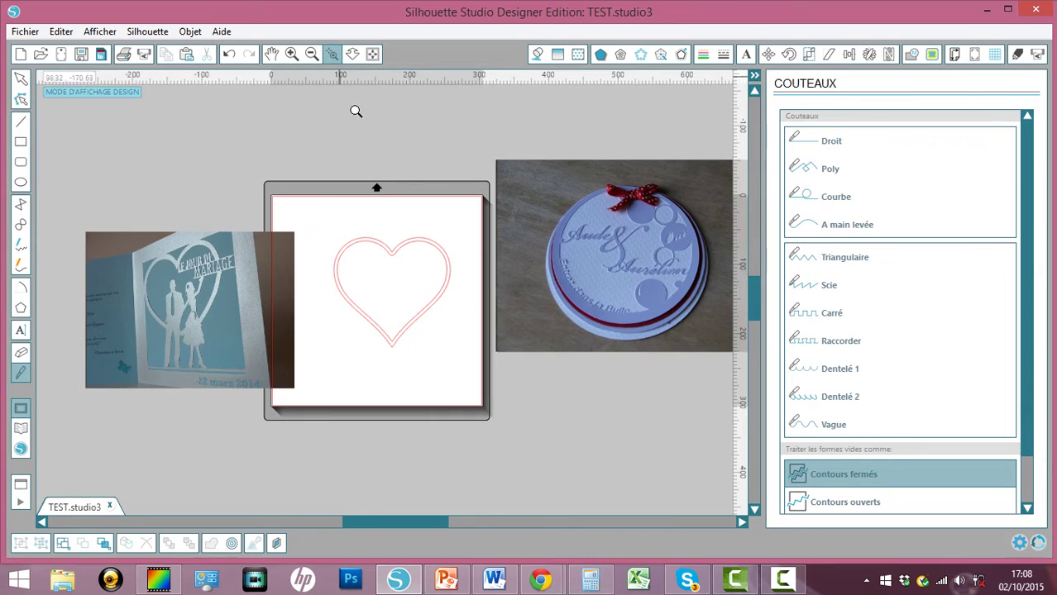
click(455, 290)
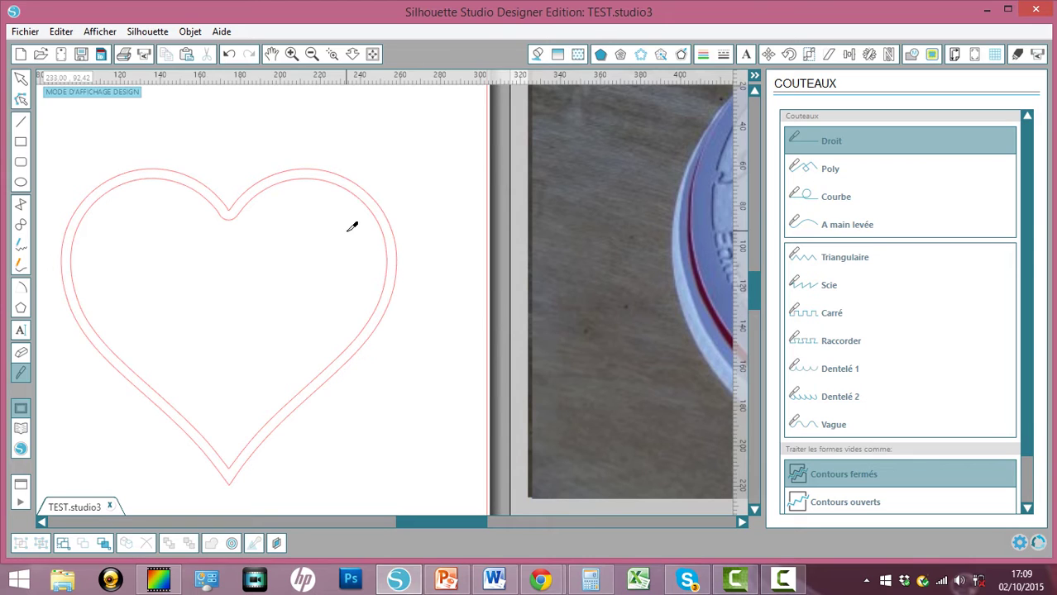
drag(346, 231, 435, 233)
drag(382, 263, 420, 265)
Pull out and delete the small band piece between the two cuts, leaving a gap in the heart.
click(20, 79)
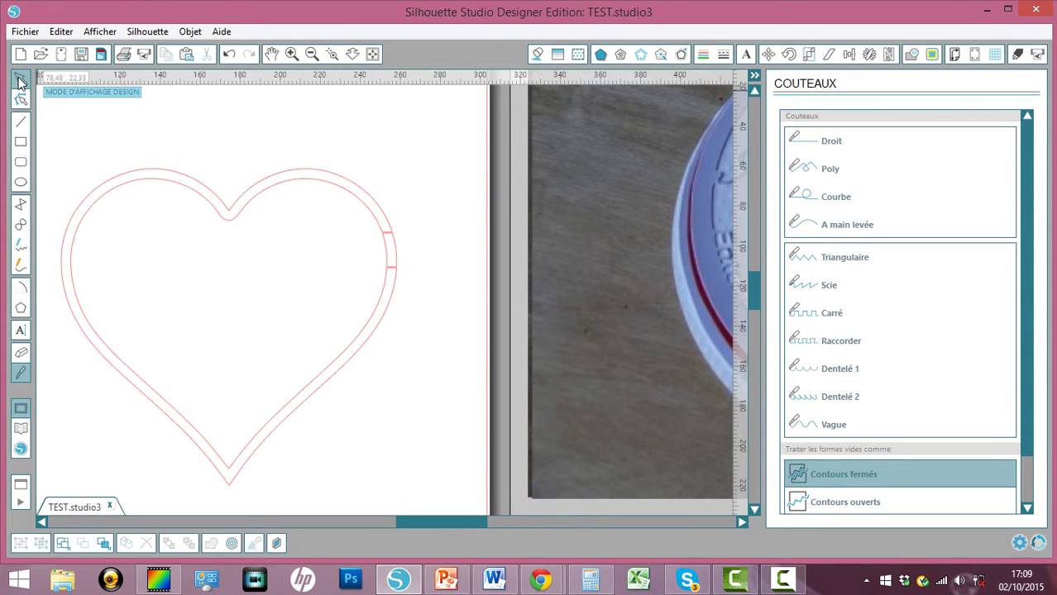
drag(396, 260, 432, 182)
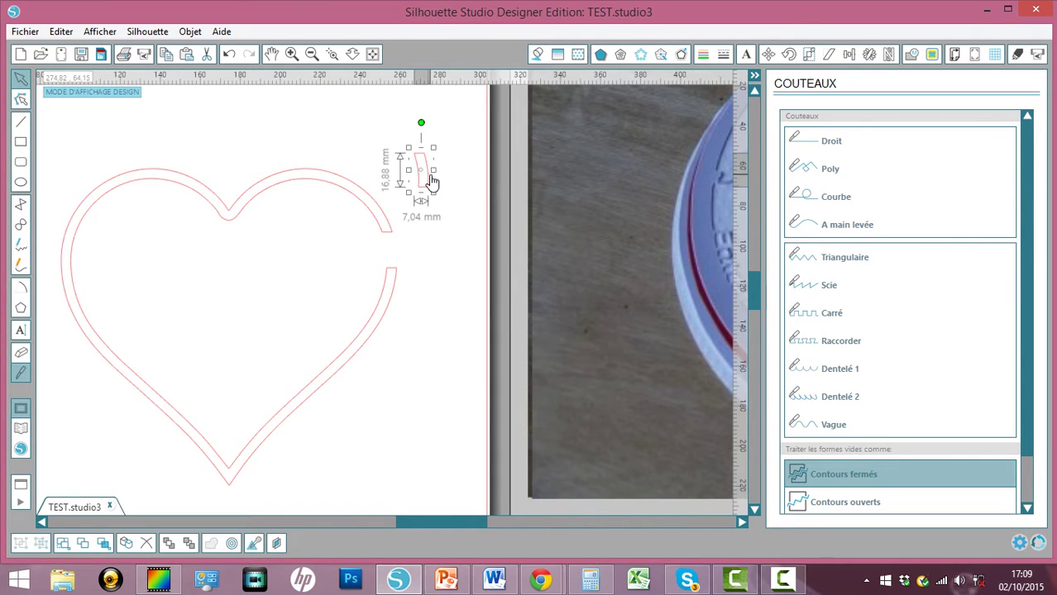
key(Delete)
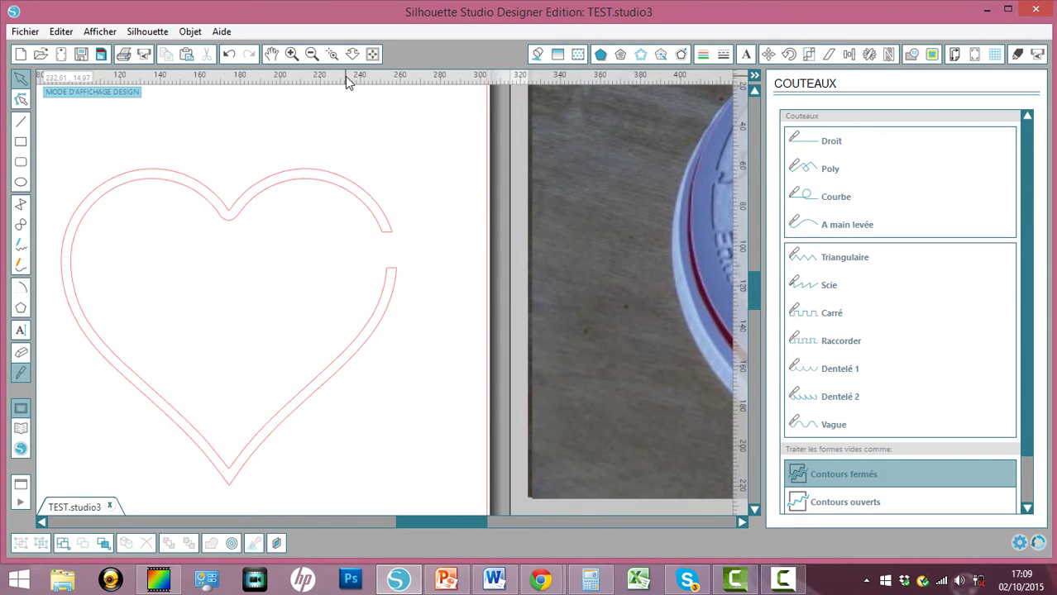
Add the text "INVITATION" just below the tip of the heart.
click(312, 53)
click(312, 54)
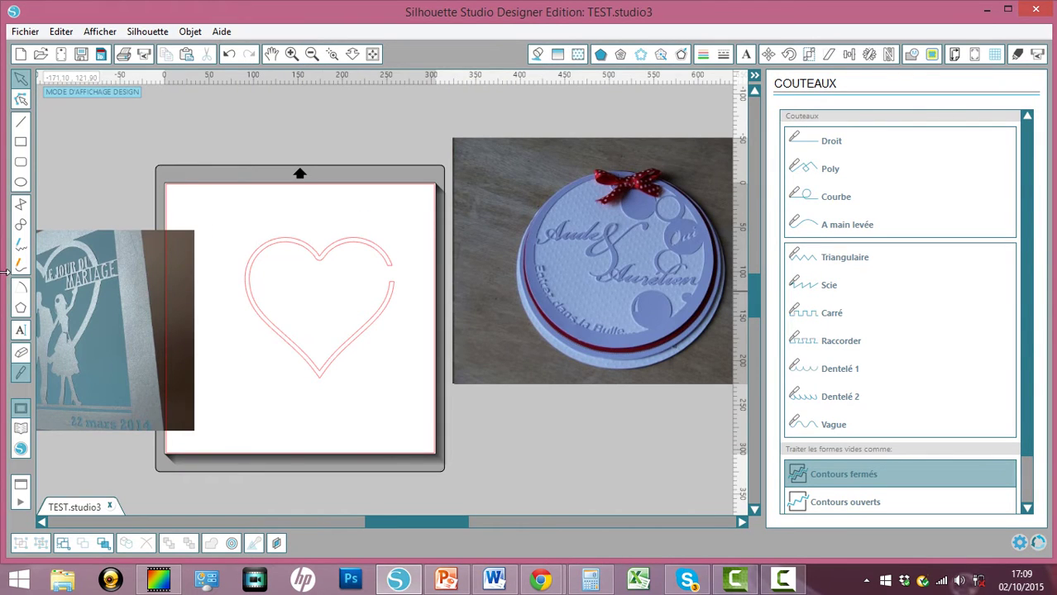
click(21, 330)
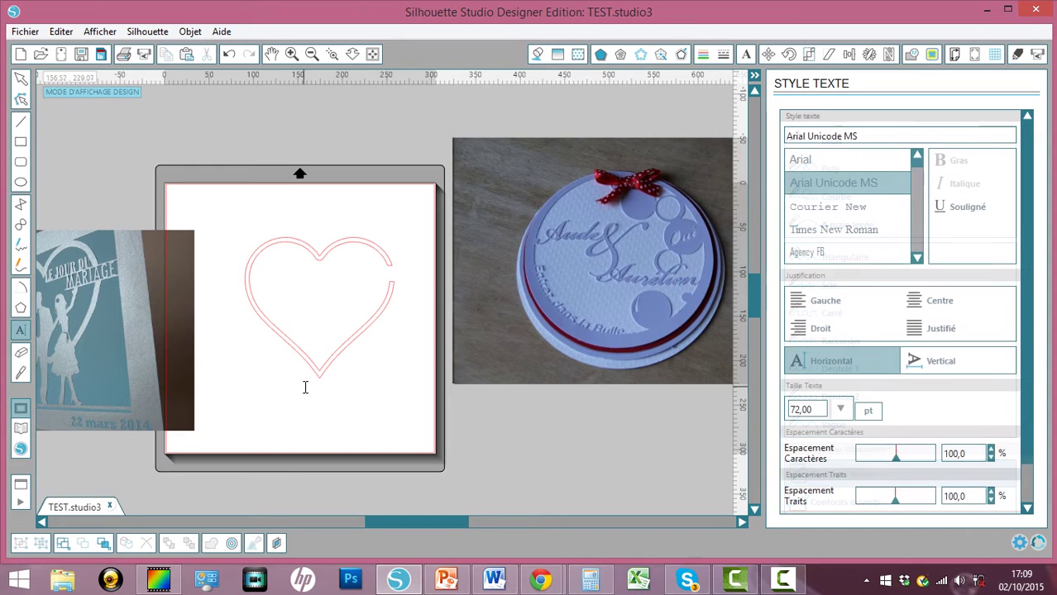
click(276, 393)
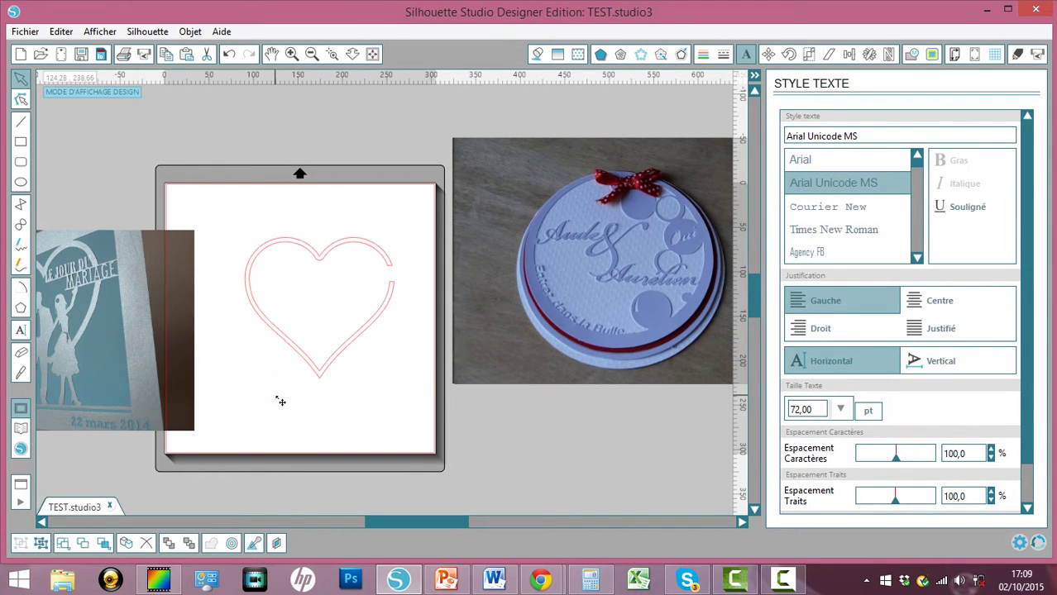
text(IN)
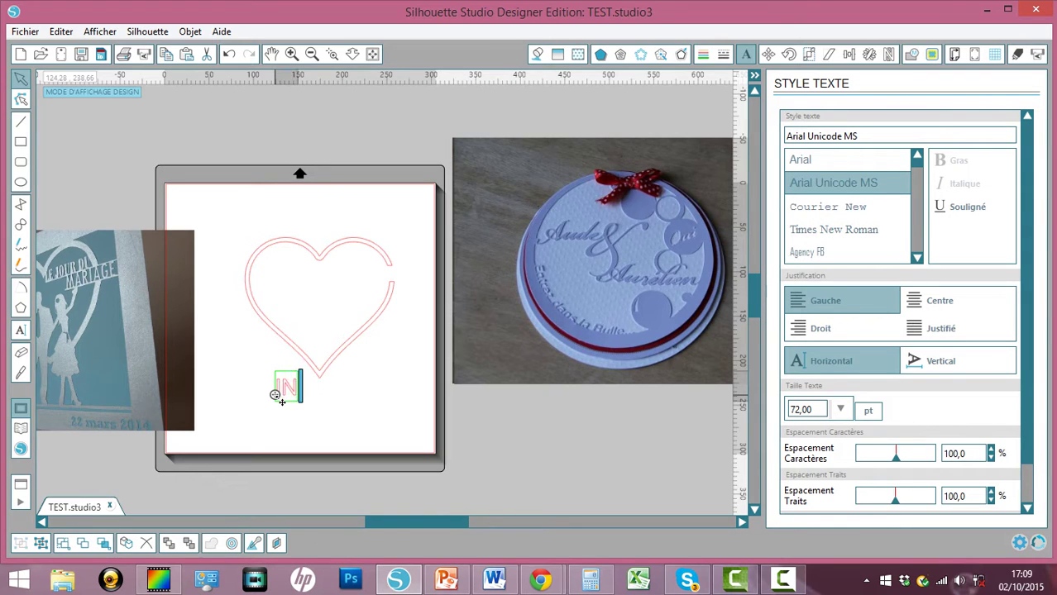
text(VITATION)
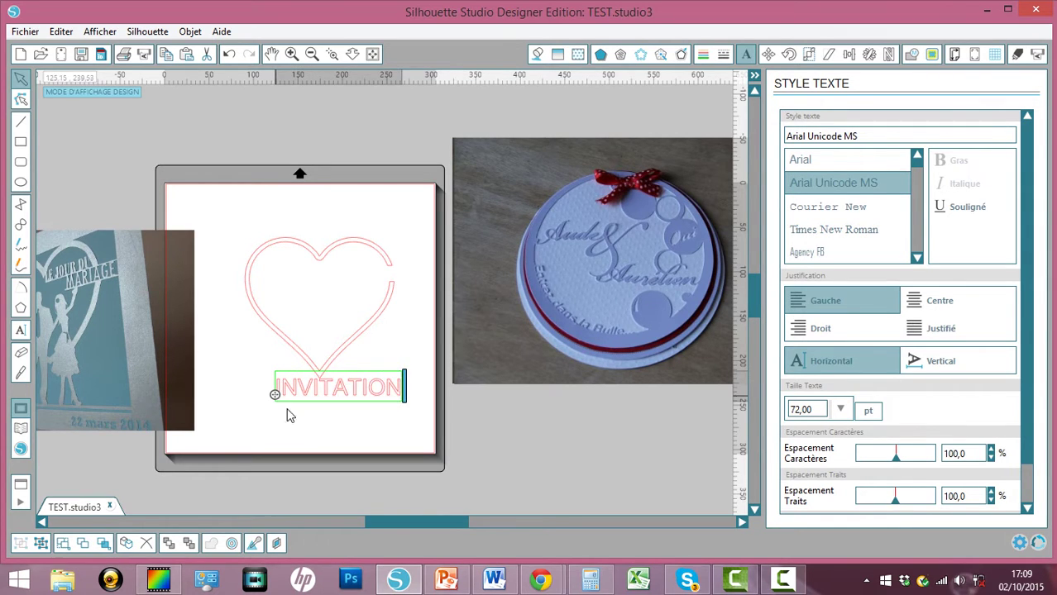
click(217, 394)
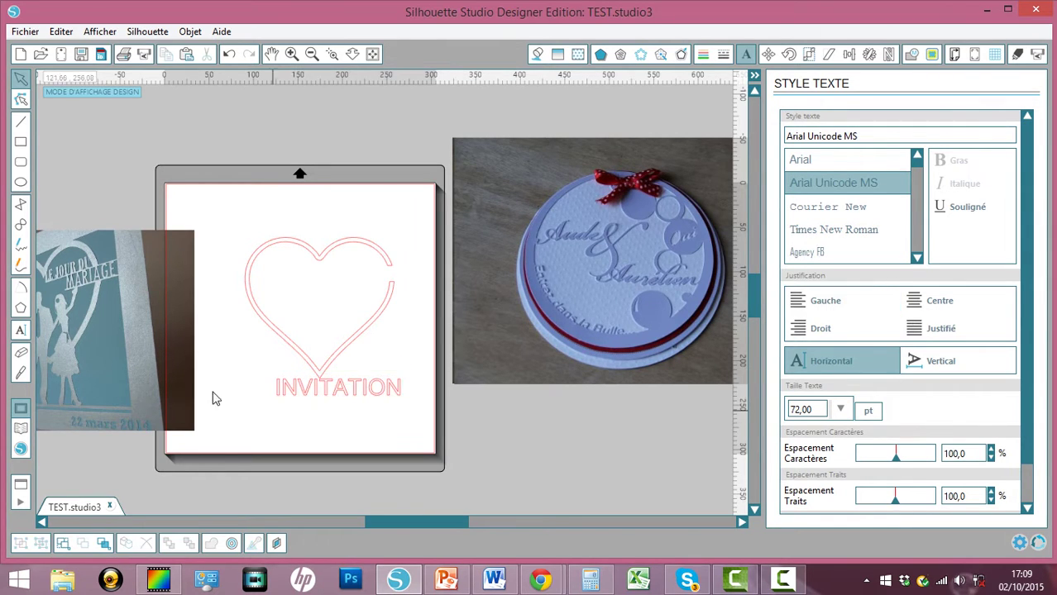
Add a separate text "MARIAGE" underneath the "INVITATION" text.
click(21, 332)
click(316, 423)
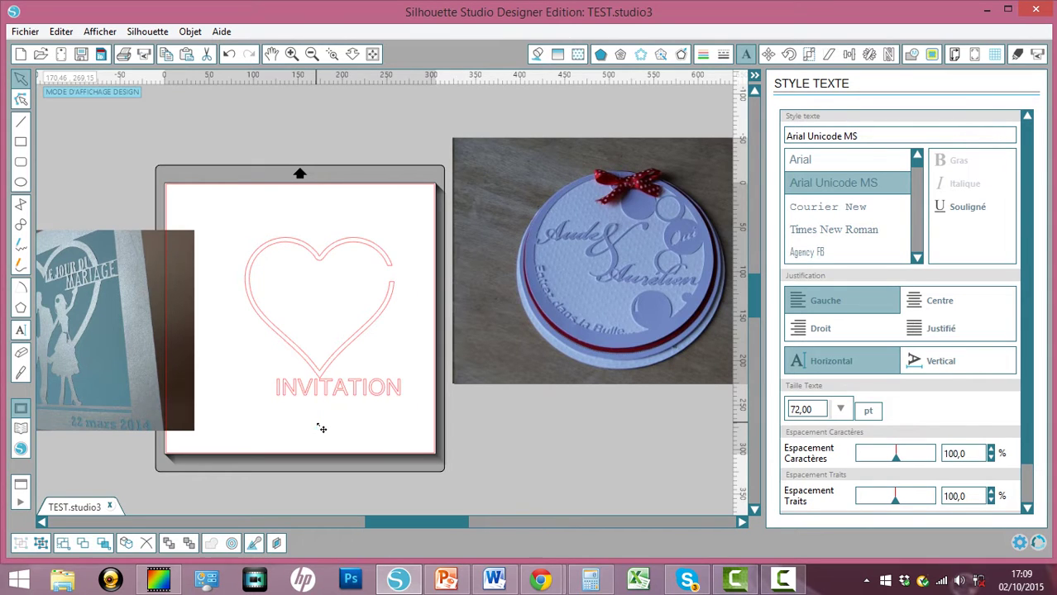
text(MARIAGE)
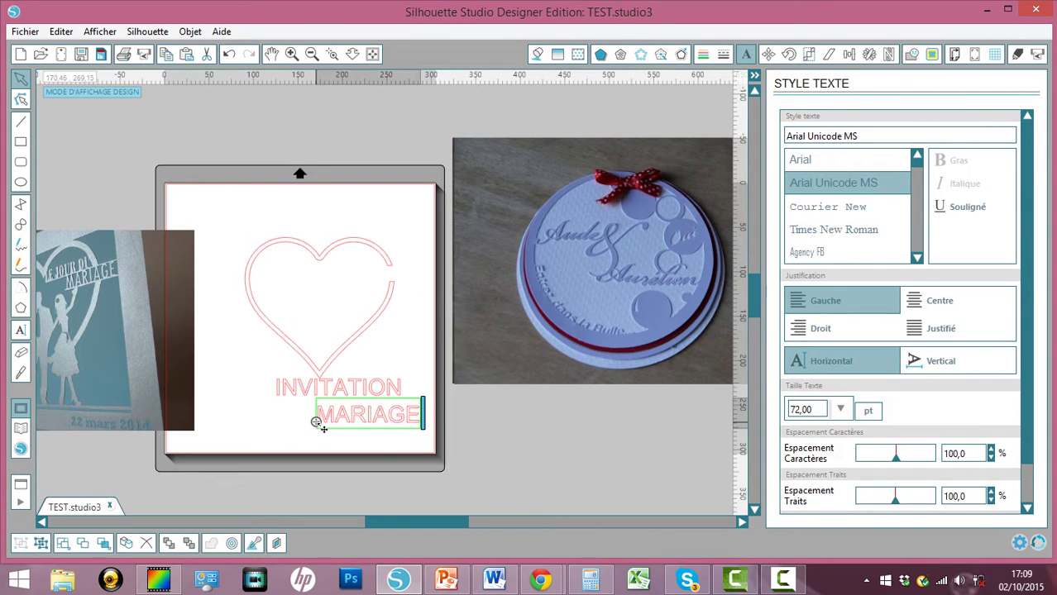
click(348, 452)
Move "INVITATION" over the upper part of the heart and scale it down to about 109 mm wide.
drag(365, 388, 353, 263)
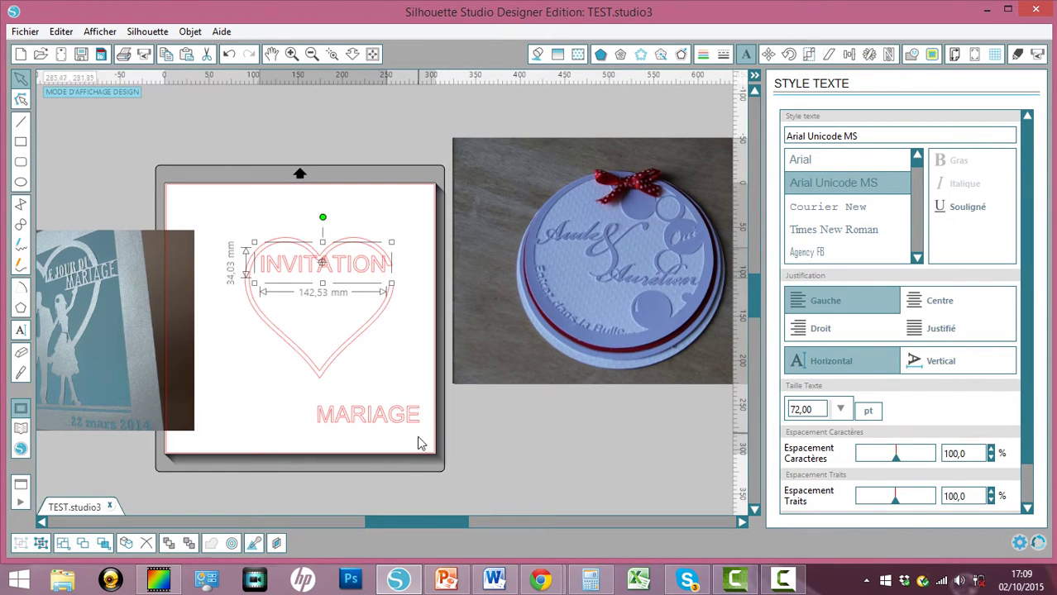
mouse_move(392, 285)
mouse_down()
mouse_move(369, 273)
mouse_move(383, 271)
mouse_up()
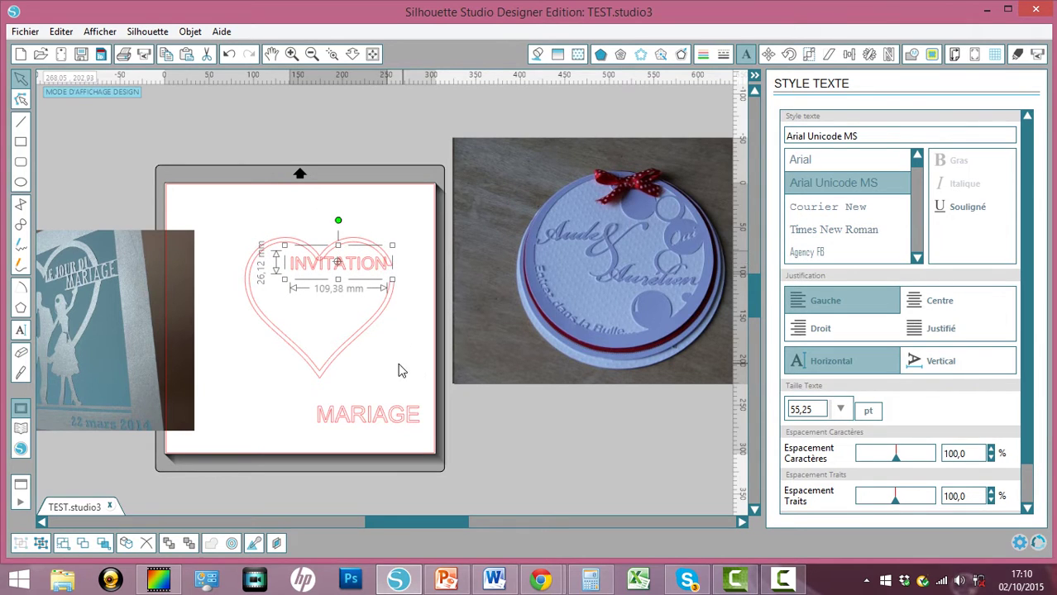
Nudge "INVITATION" slightly up and left, and place "MARIAGE" directly beneath it across the gap in the heart.
drag(389, 404, 373, 290)
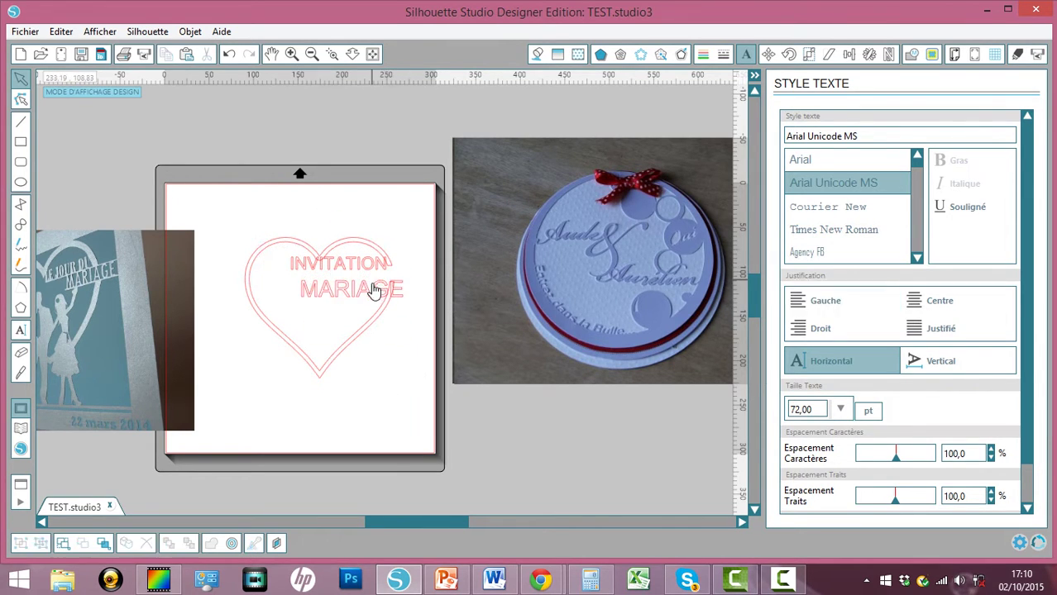
click(332, 55)
drag(261, 209, 407, 388)
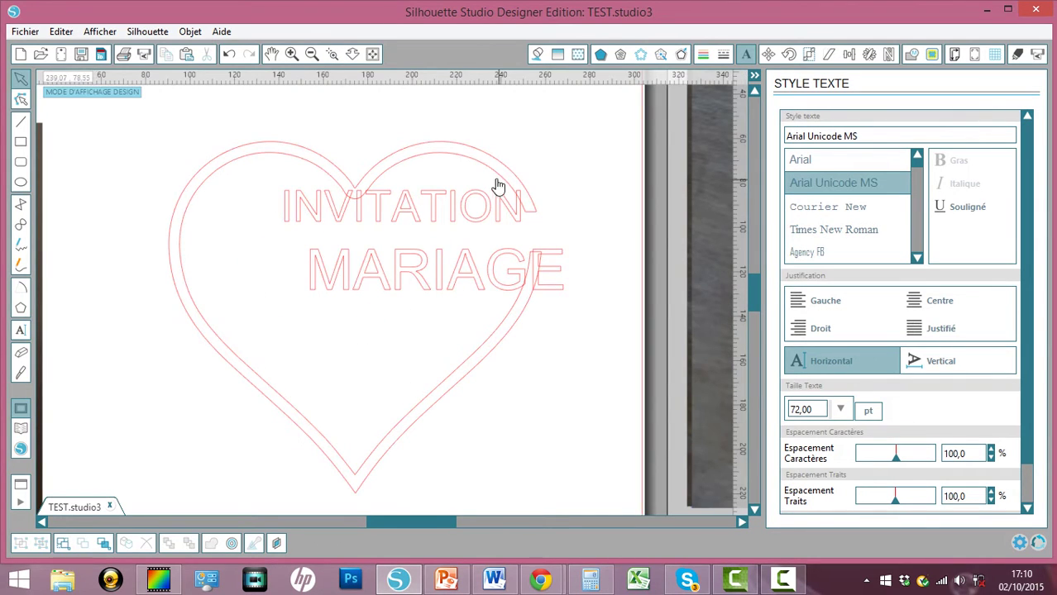
drag(450, 211, 443, 200)
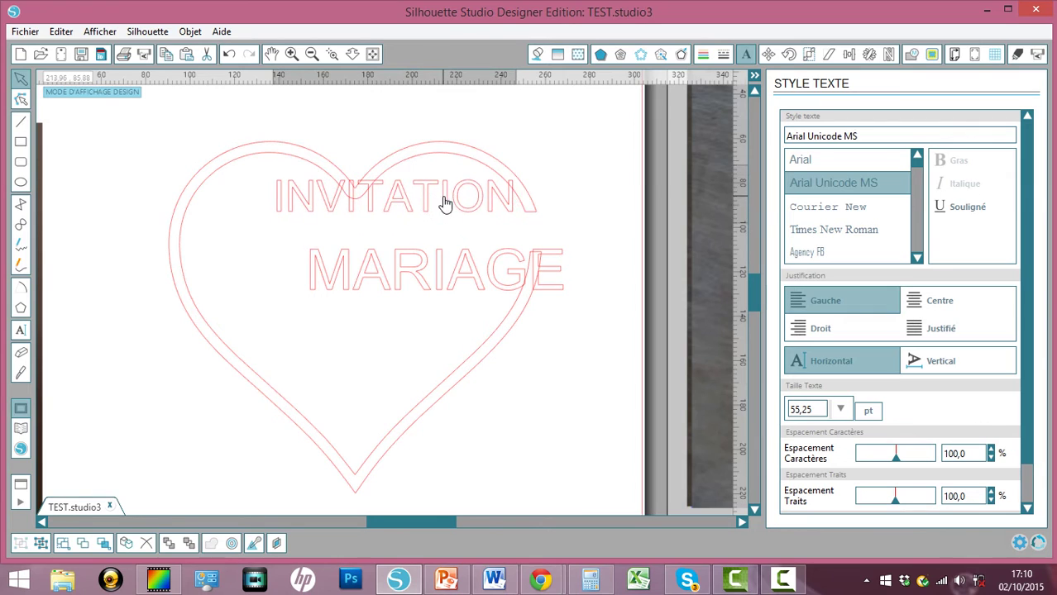
click(477, 291)
drag(476, 291, 506, 255)
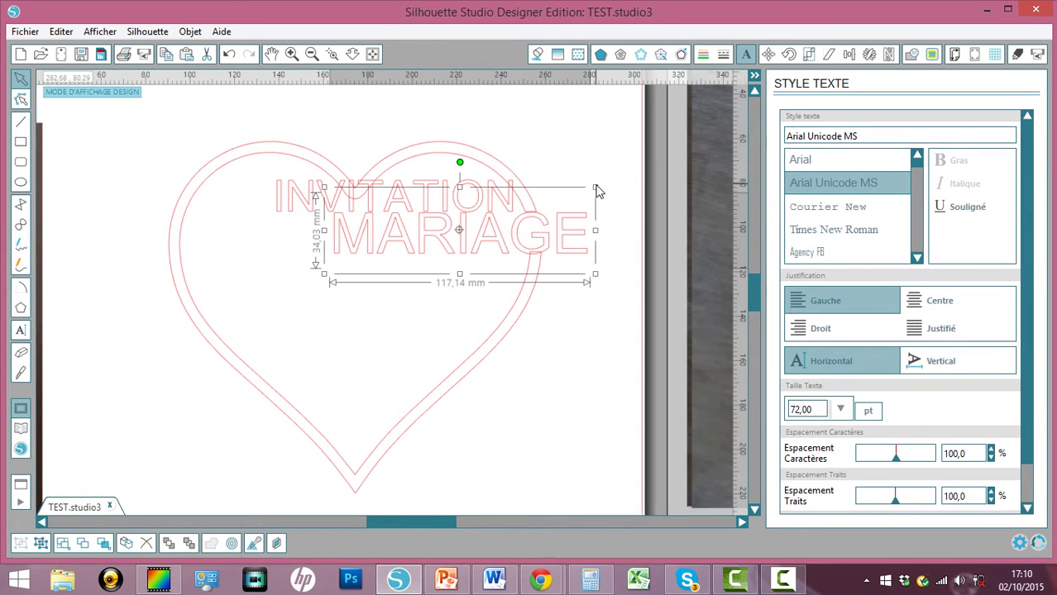
Enlarge "MARIAGE" to about 120 mm wide, and scale the heart down to about 163 mm wide, shifted slightly right.
drag(596, 187, 602, 182)
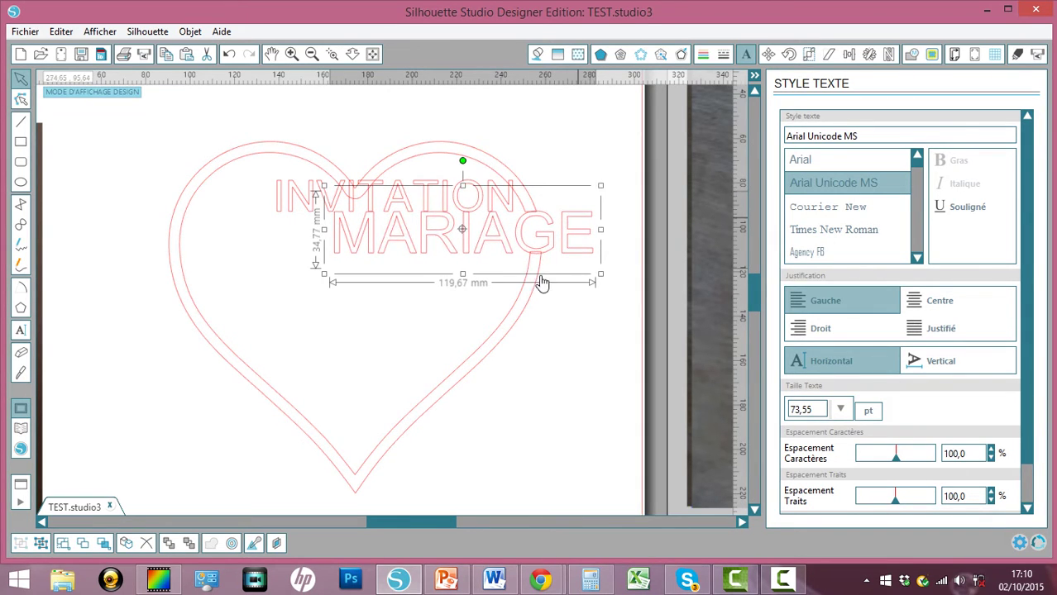
click(503, 336)
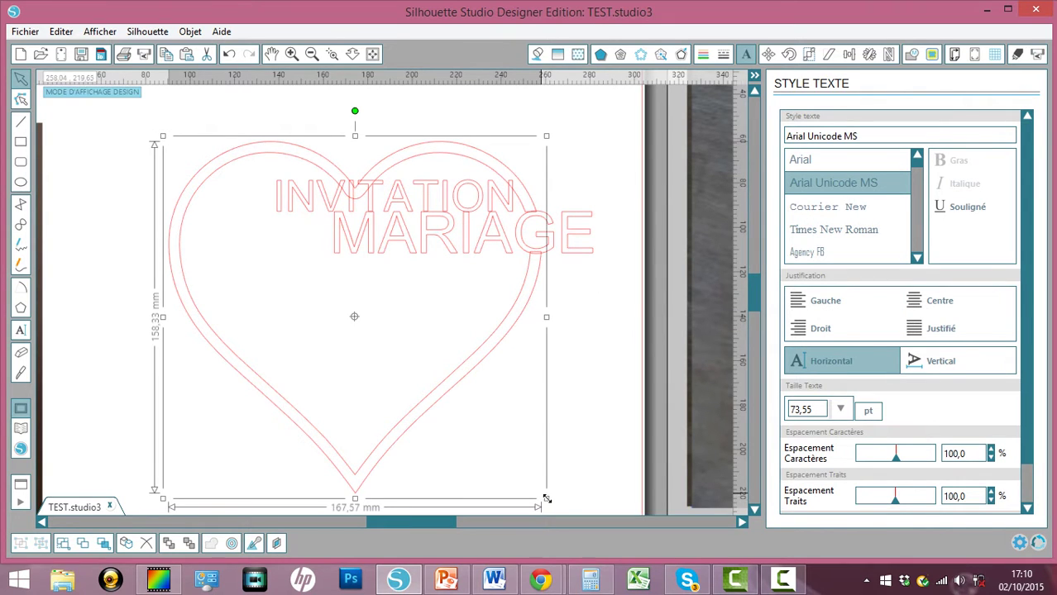
drag(545, 498, 536, 490)
drag(508, 322, 525, 323)
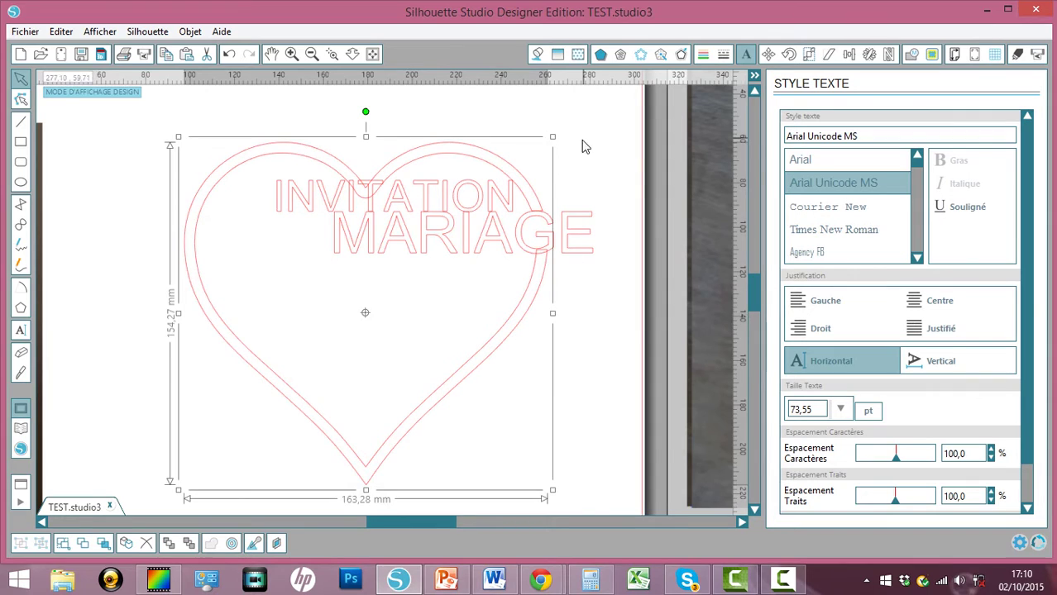
Enlarge "MARIAGE" to about 125 mm wide and stretch it vertically to about 39 mm high.
click(570, 217)
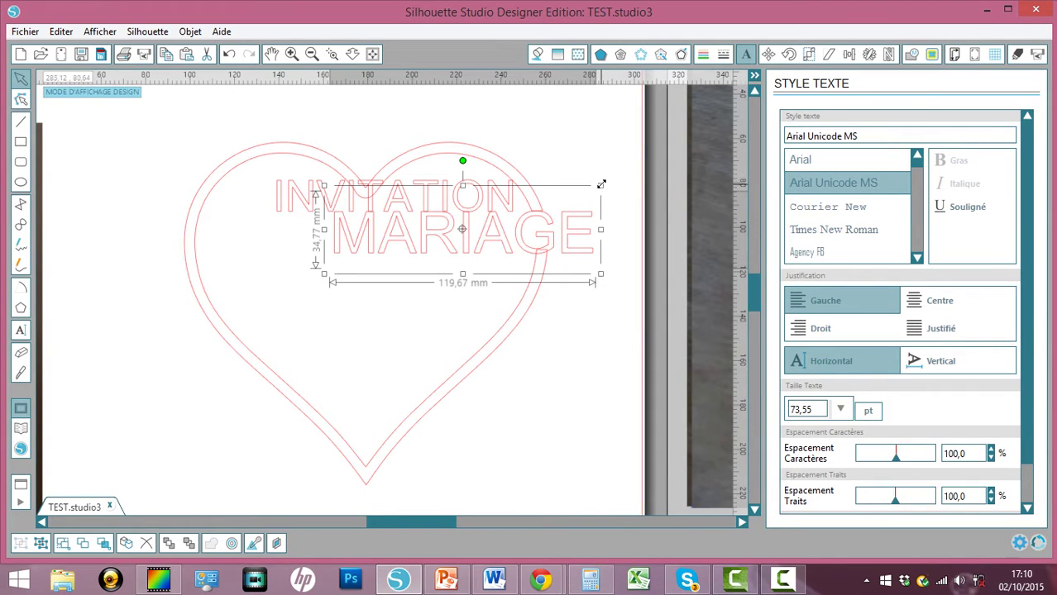
drag(602, 184, 612, 181)
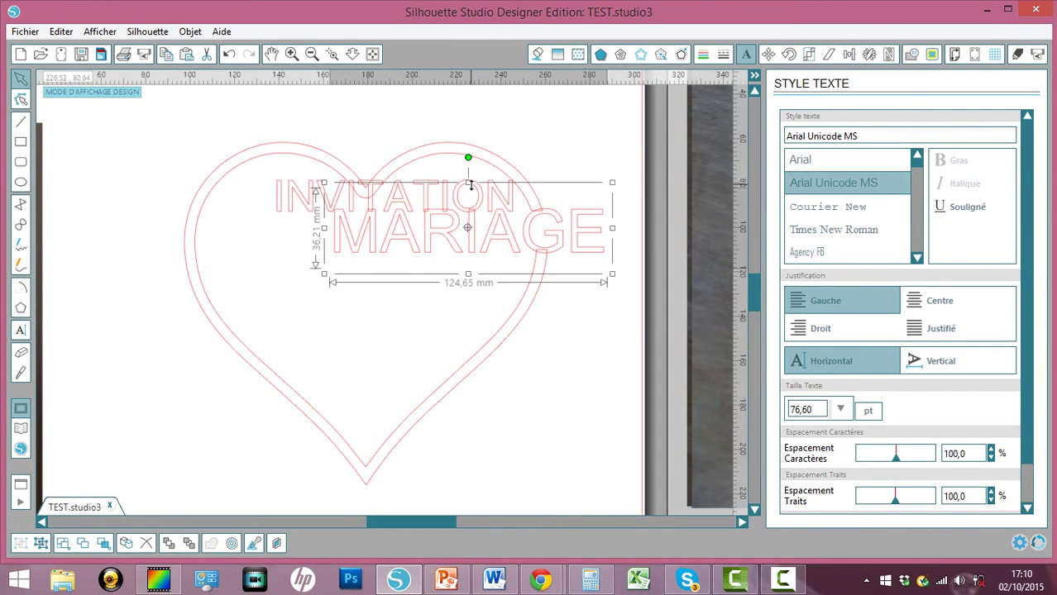
drag(469, 182, 467, 180)
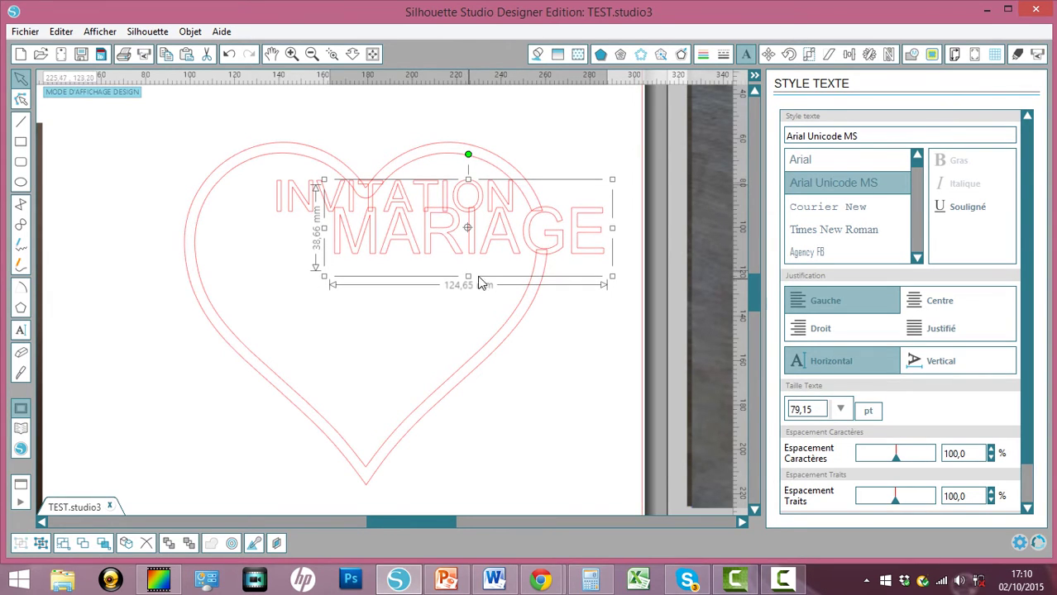
click(500, 252)
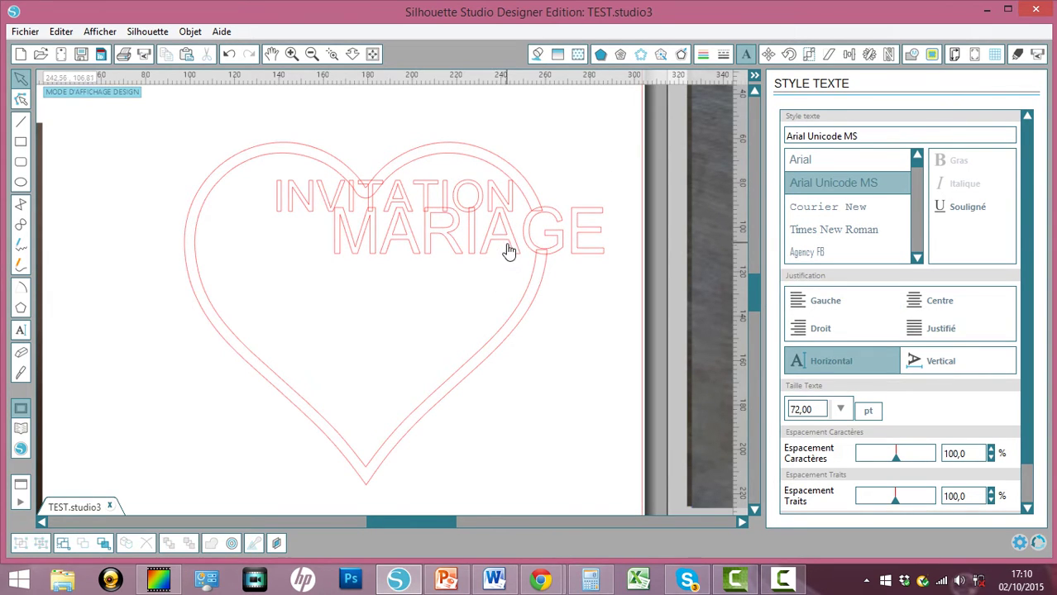
Move "INVITATION" out above the heart and scale it down to about 57 mm wide.
click(440, 207)
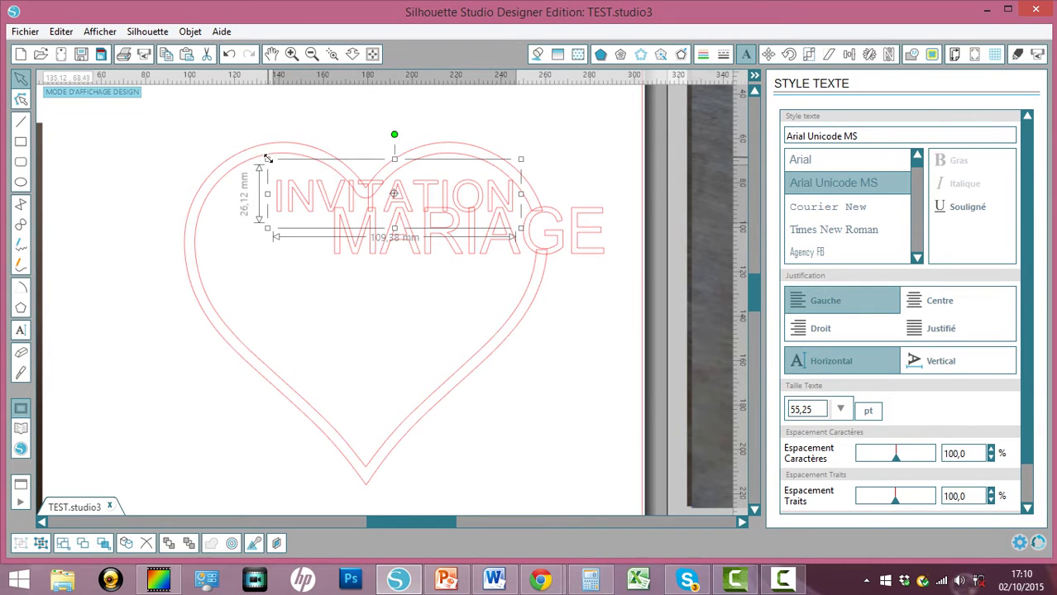
mouse_move(269, 160)
mouse_down()
mouse_move(330, 174)
mouse_move(370, 205)
mouse_move(431, 184)
mouse_move(330, 101)
mouse_move(341, 115)
mouse_up()
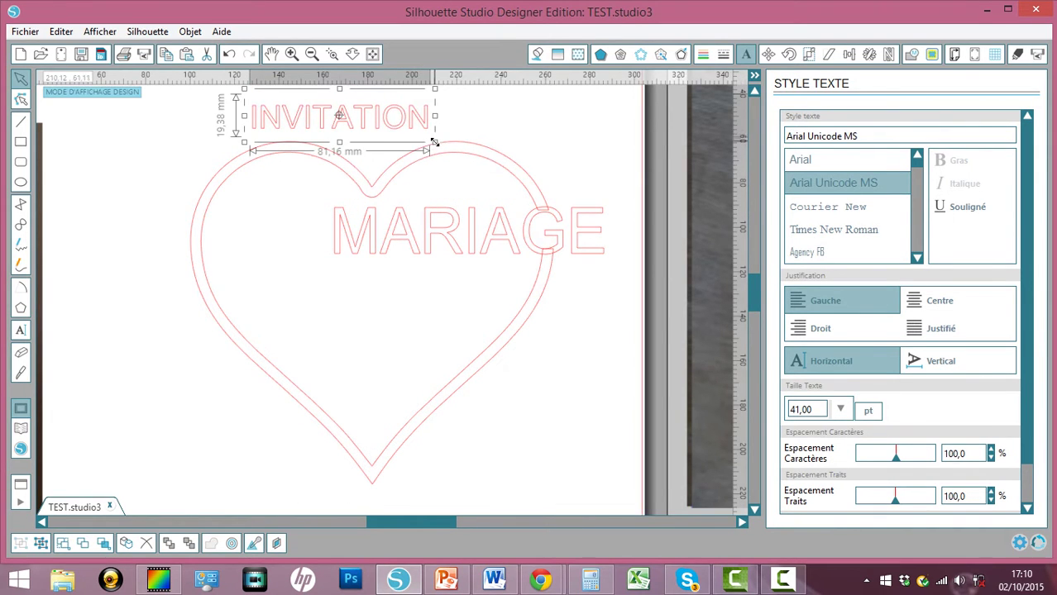
drag(435, 142, 381, 130)
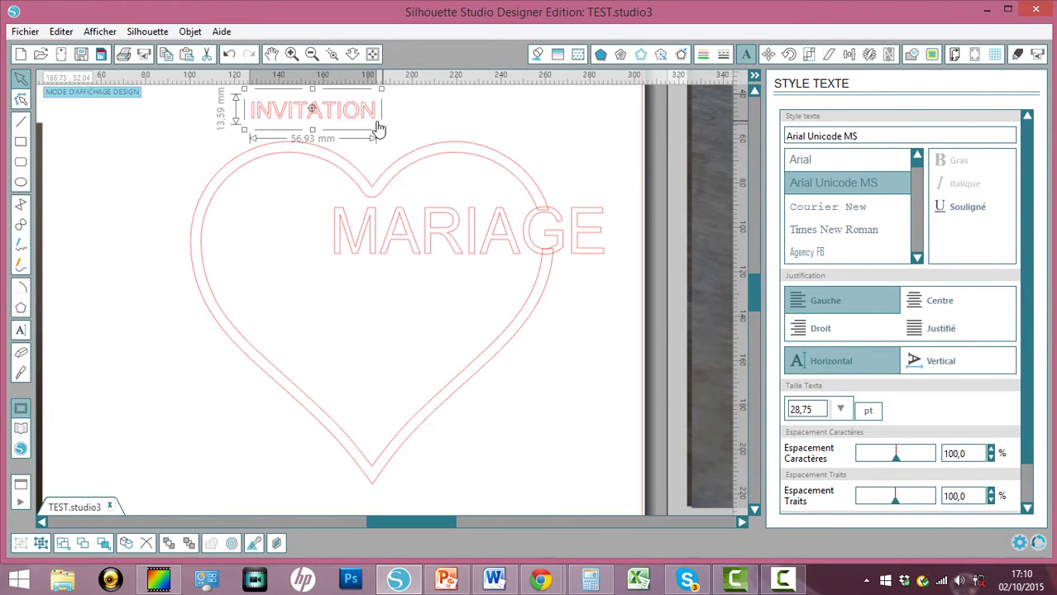
Draw a thin bar about 128 by 3 mm along the base of "MARIAGE" and duplicate it.
click(21, 142)
drag(330, 251, 615, 259)
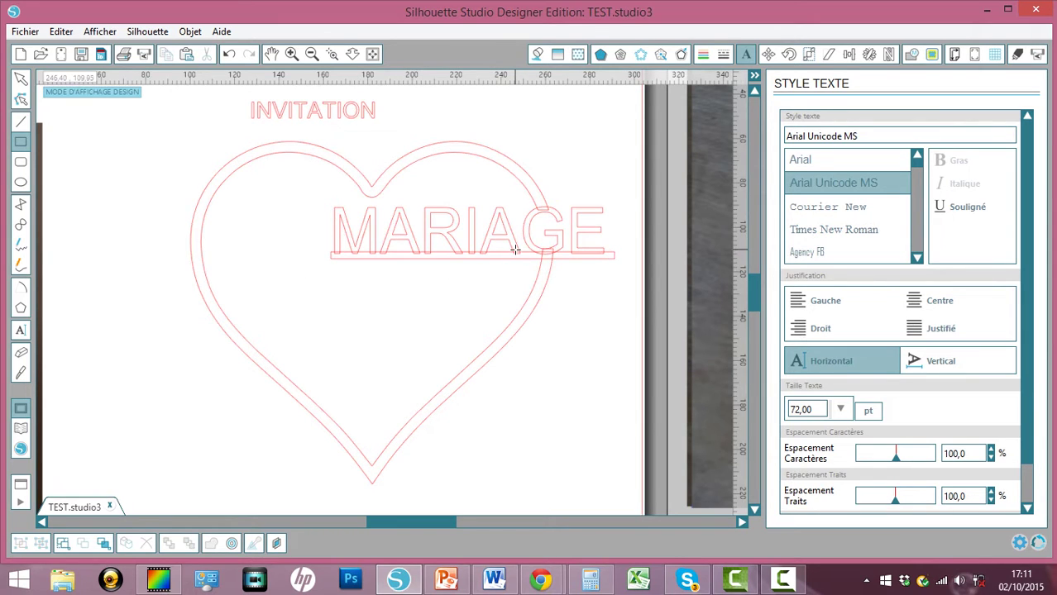
click(22, 78)
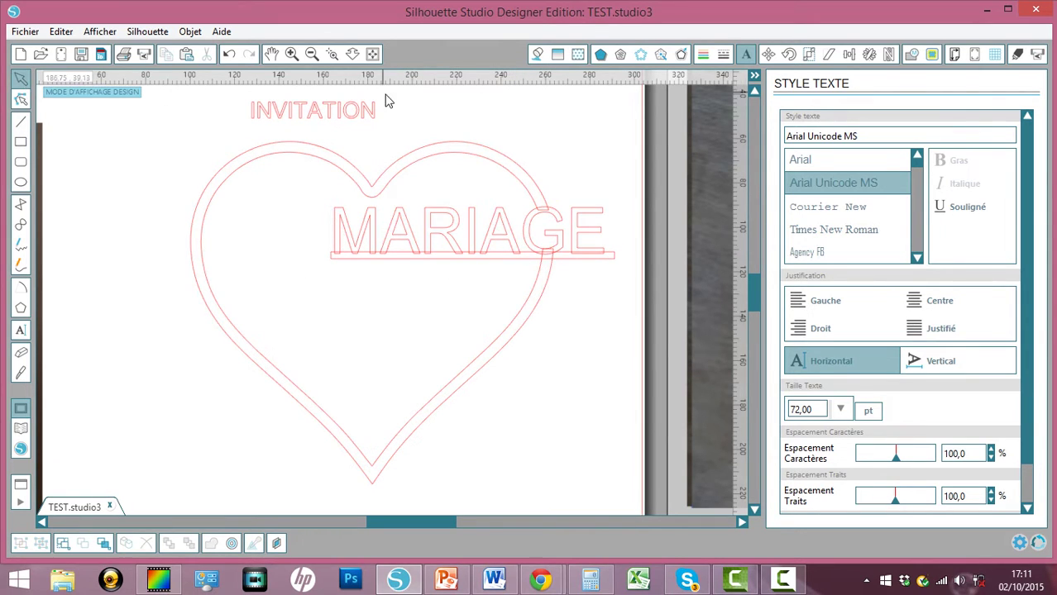
click(401, 263)
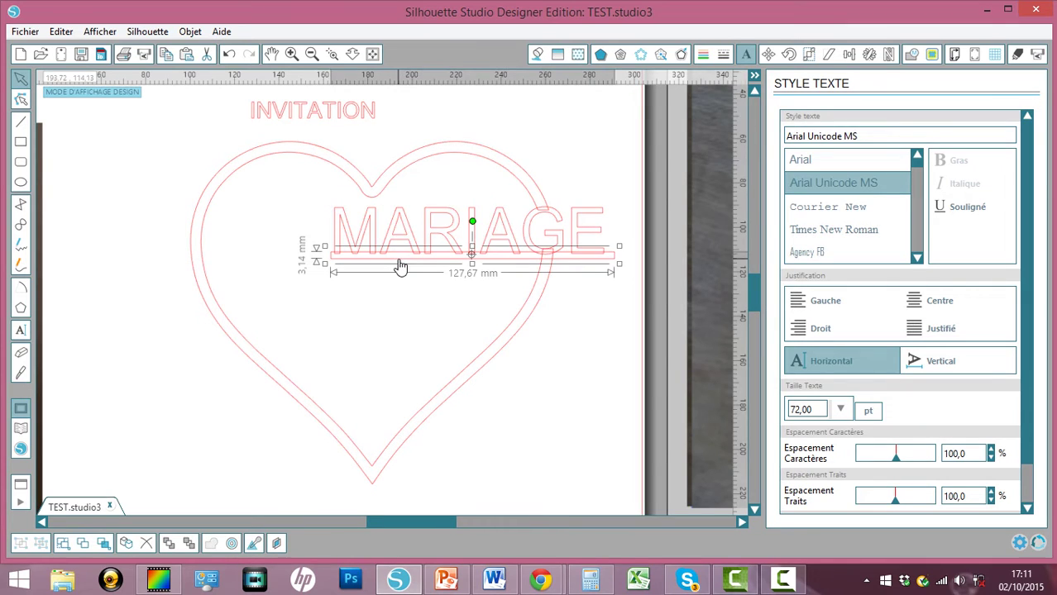
key(k)
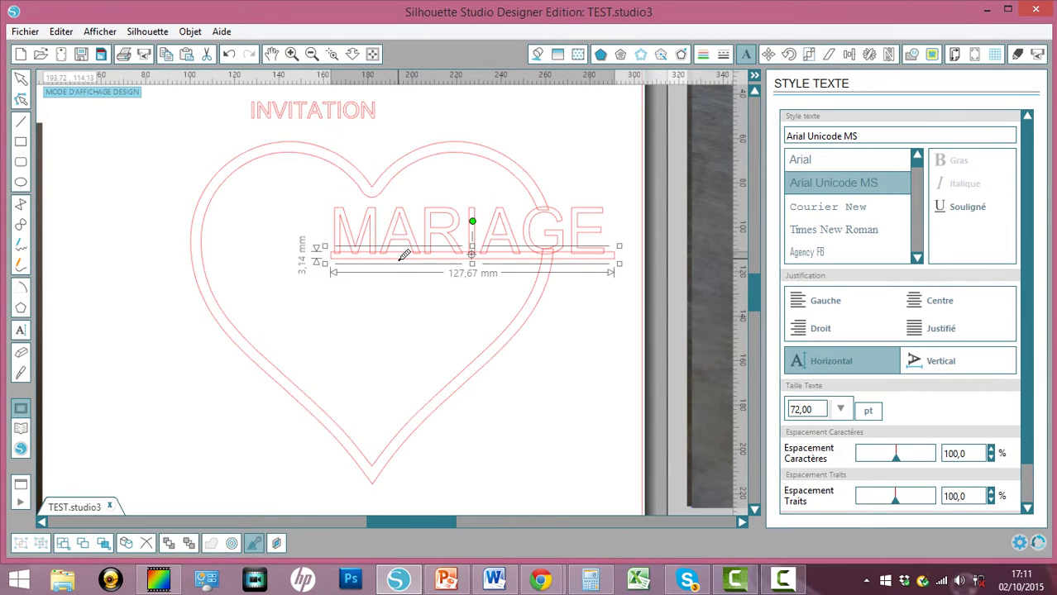
key(ctrl+d)
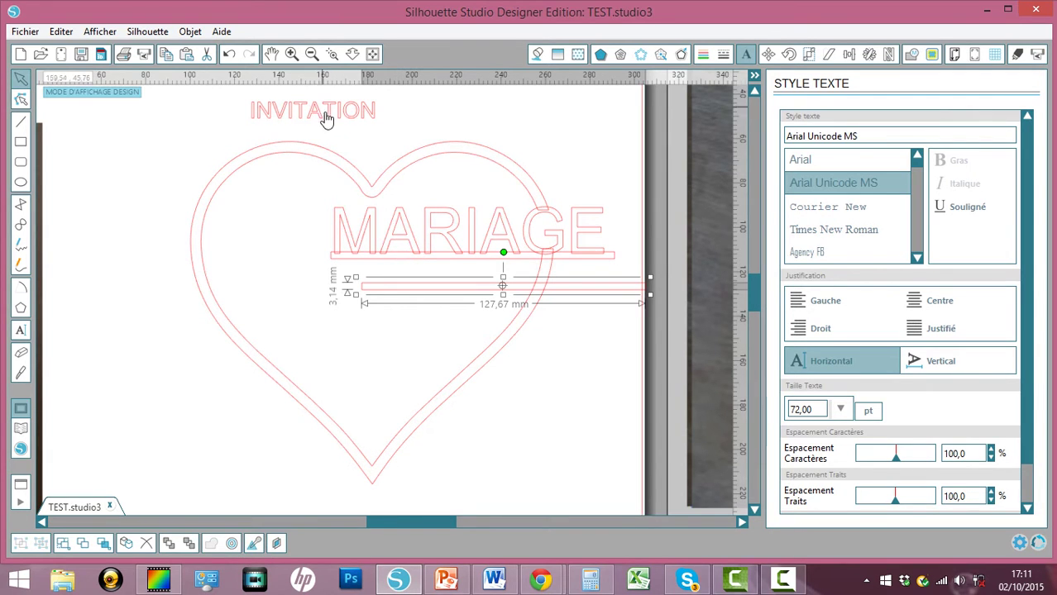
Move "INVITATION" into the right lobe of the heart, just above "MARIAGE".
click(363, 116)
drag(332, 123, 472, 196)
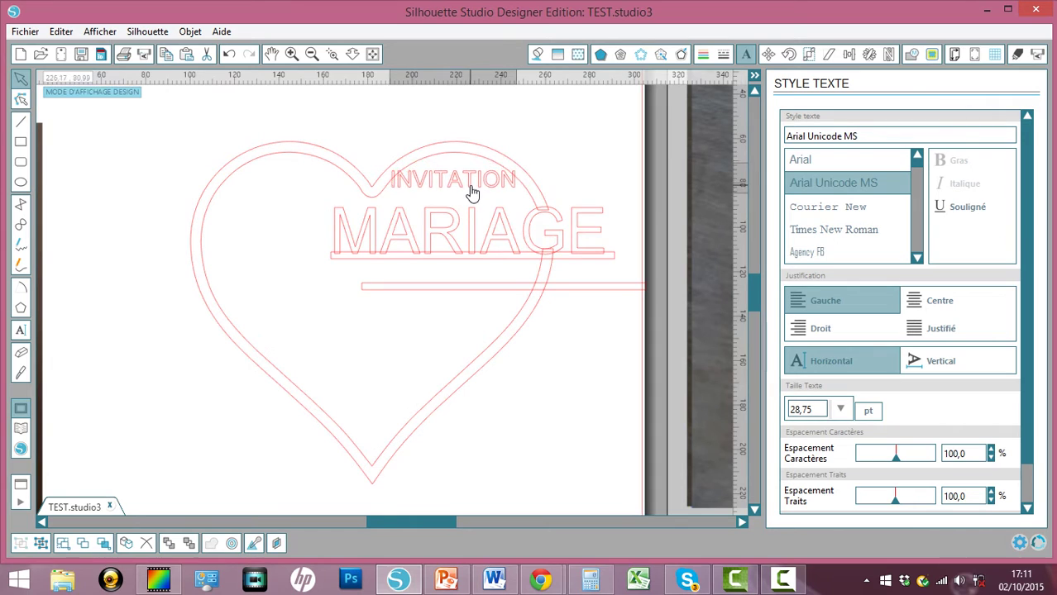
click(472, 196)
Place the duplicated bar along the top of "MARIAGE" and line up both bars horizontally.
mouse_move(484, 296)
mouse_down()
mouse_move(469, 219)
mouse_move(454, 216)
mouse_up()
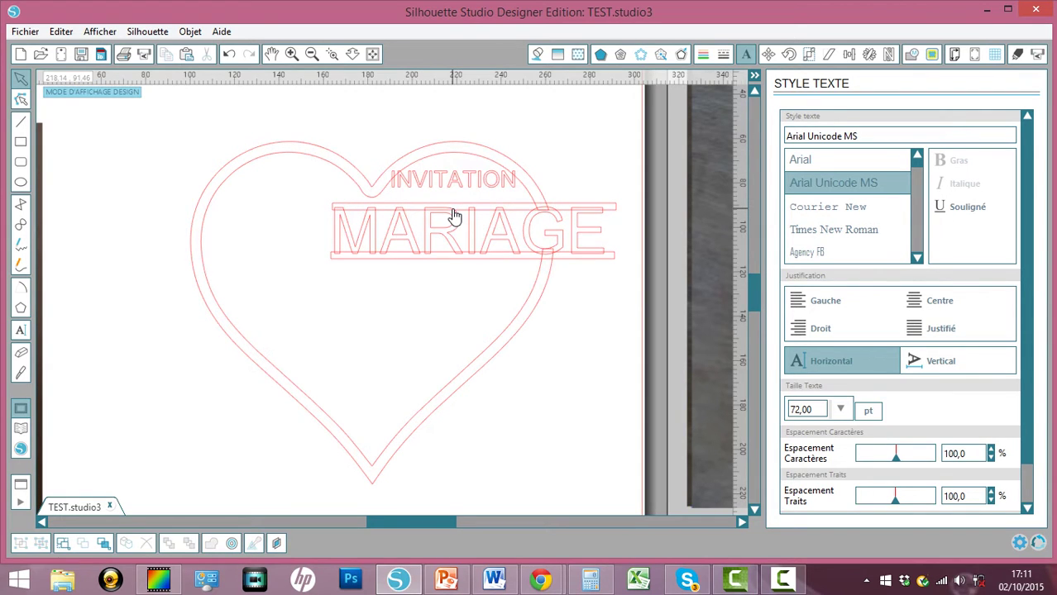
click(609, 216)
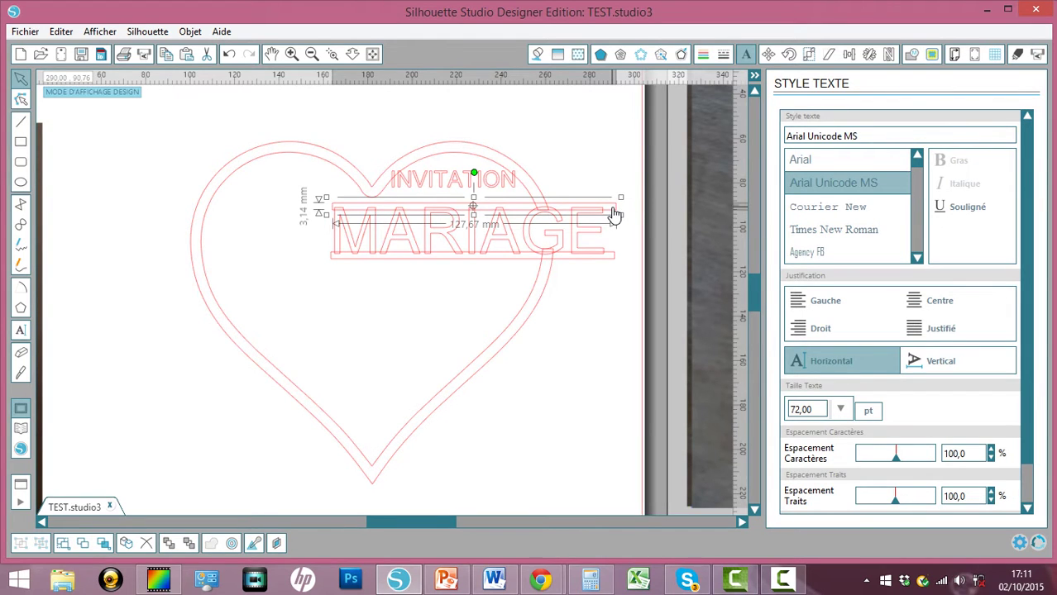
drag(615, 215, 611, 214)
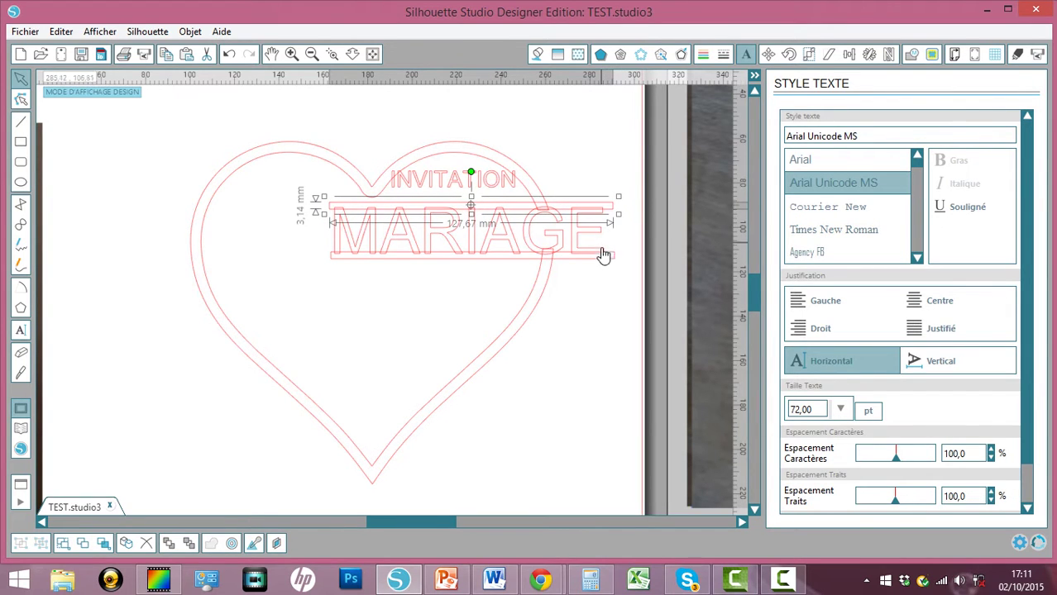
drag(605, 264, 604, 266)
click(599, 276)
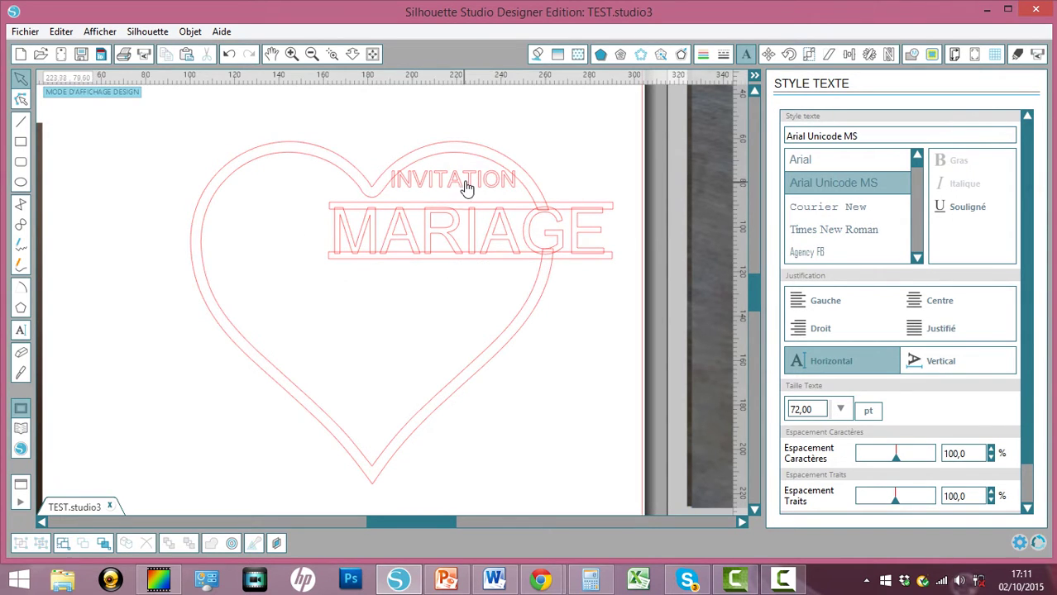
Lower "INVITATION" onto the upper bar and enlarge it to about 71 mm wide so it reaches the heart's notch.
drag(463, 189, 484, 205)
click(402, 191)
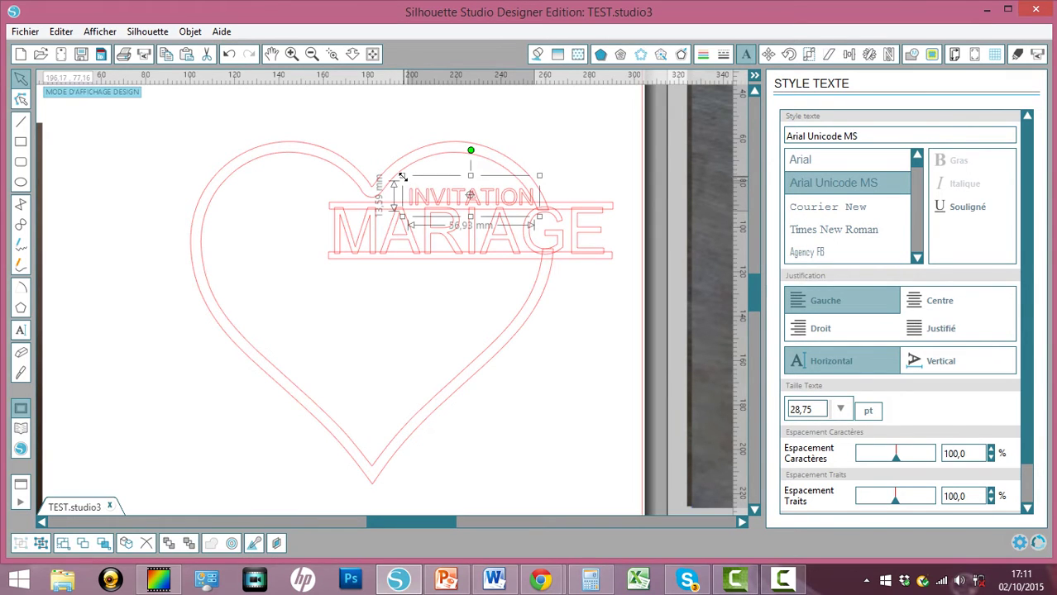
drag(401, 177, 375, 168)
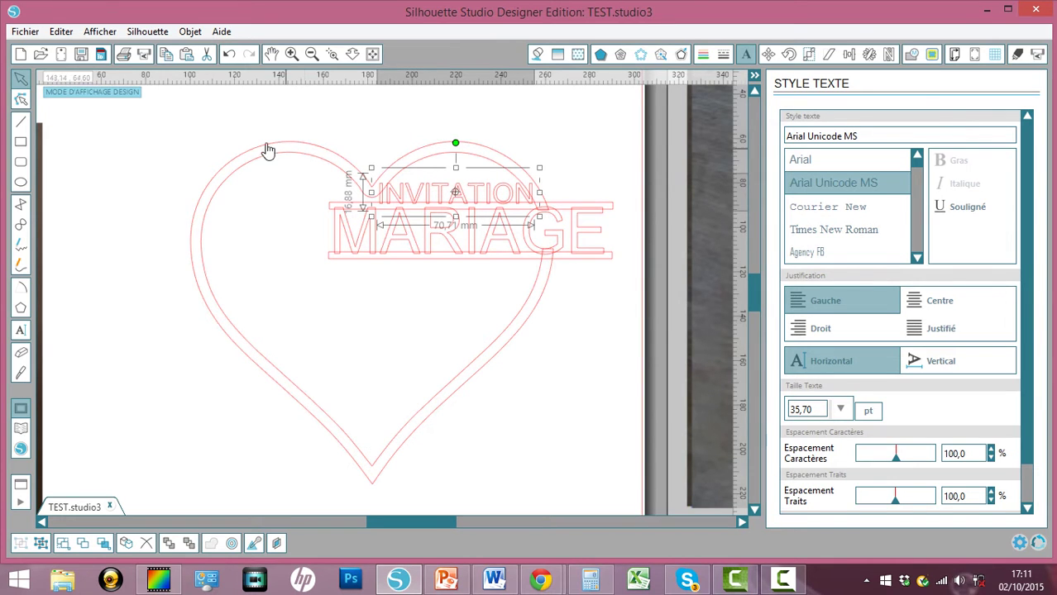
click(248, 176)
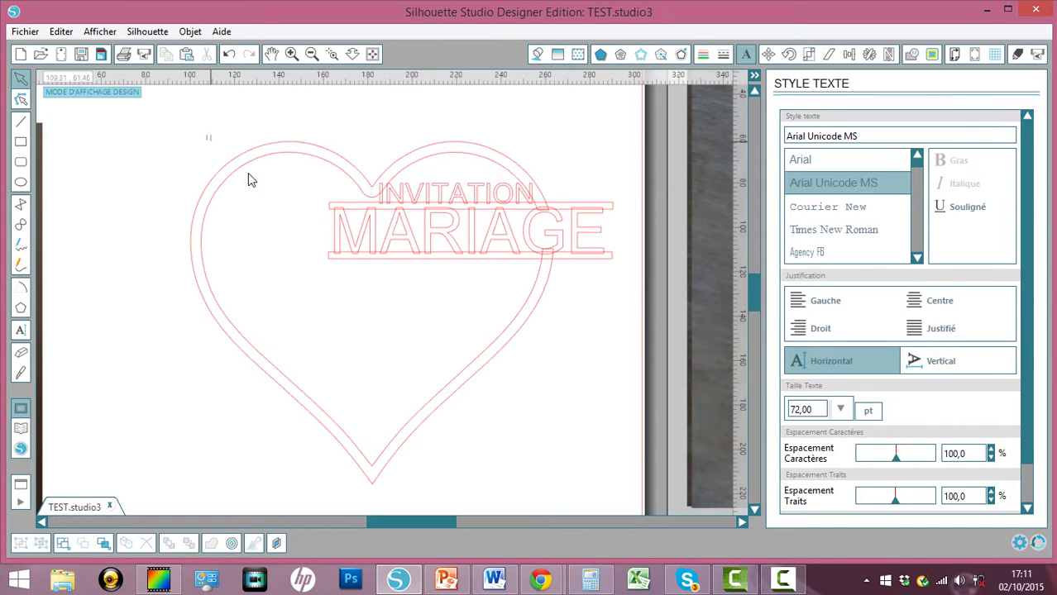
Weld the heart, both words and both bars into a single shape.
key(ctrl+a)
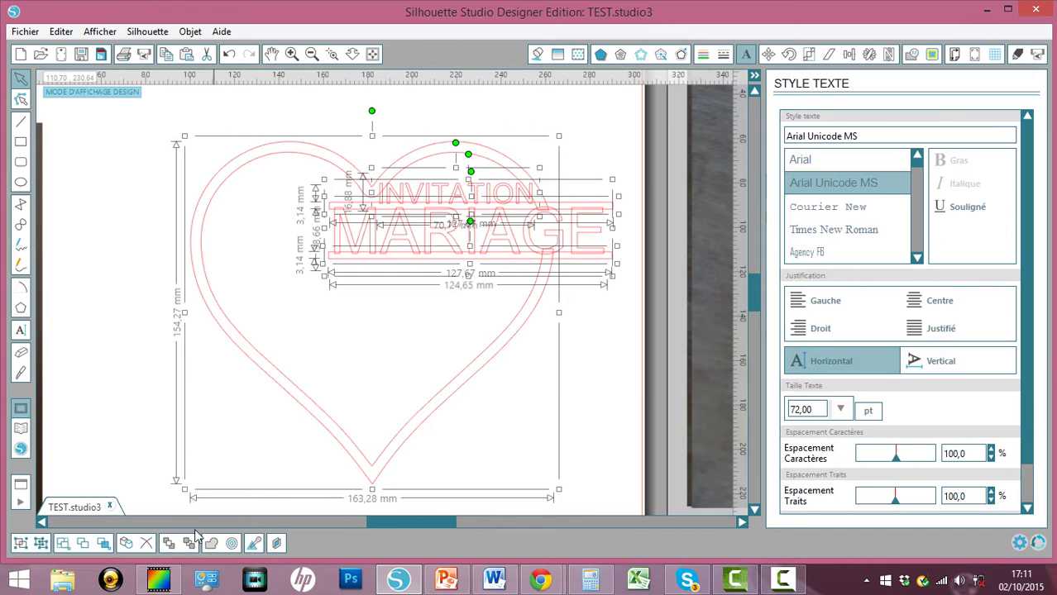
click(211, 543)
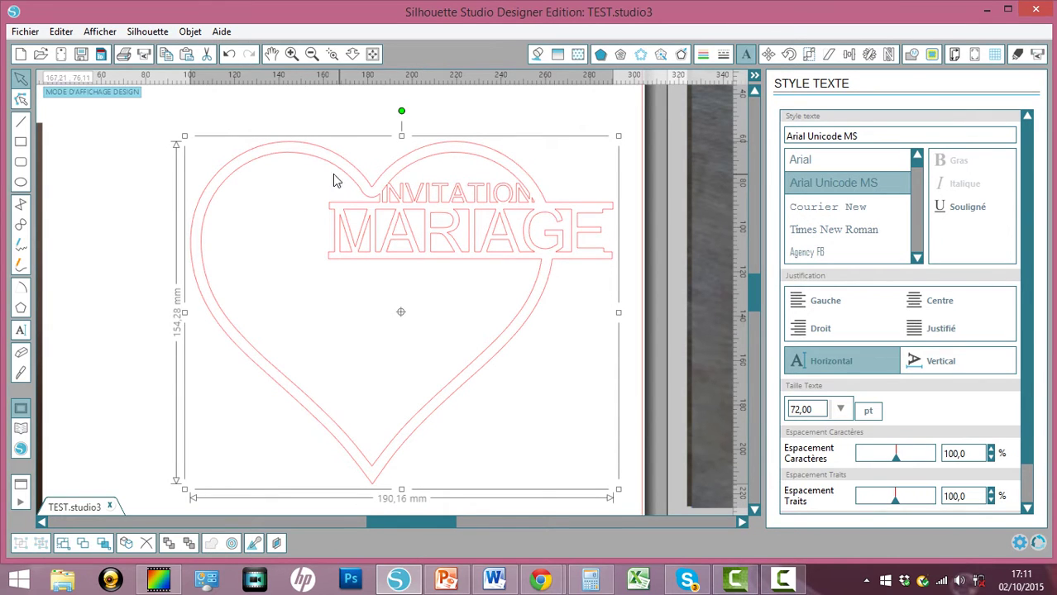
click(312, 53)
click(312, 54)
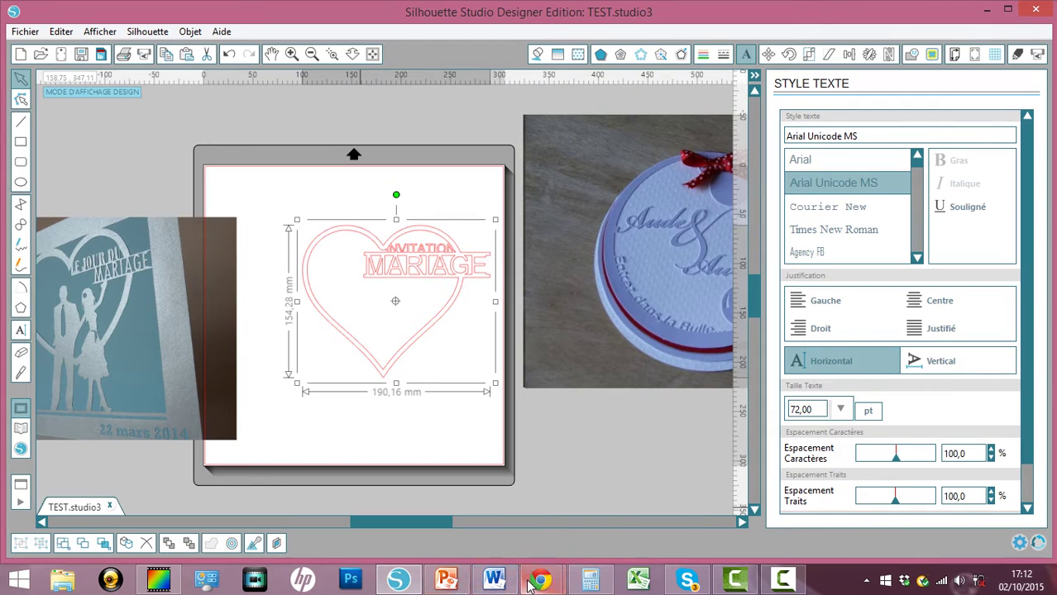
Switch to the Google Images result in Chrome and copy the couple silhouette image with the bouquet.
mouse_move(530, 585)
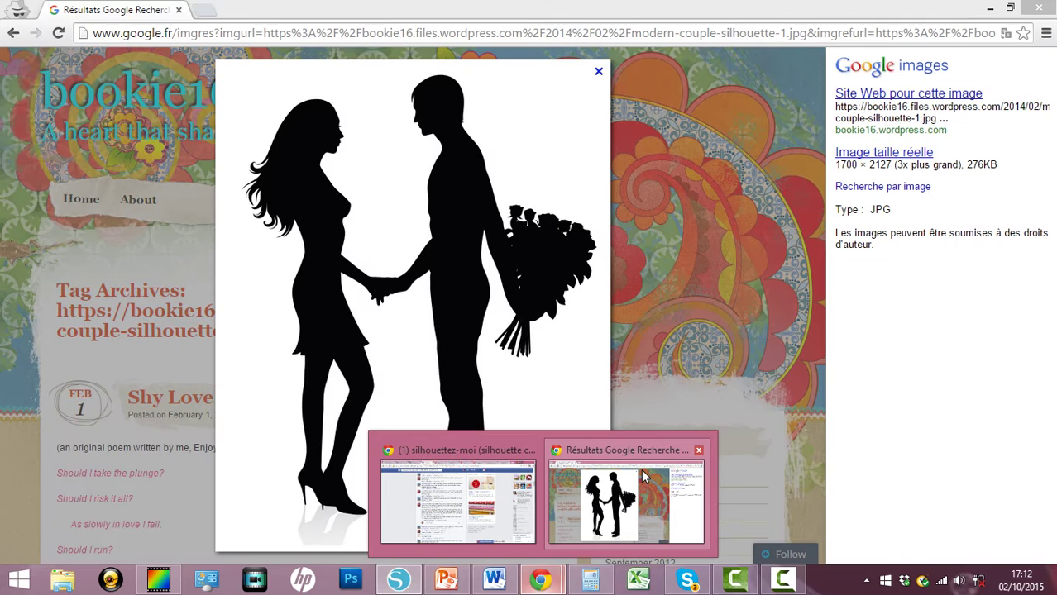
click(641, 468)
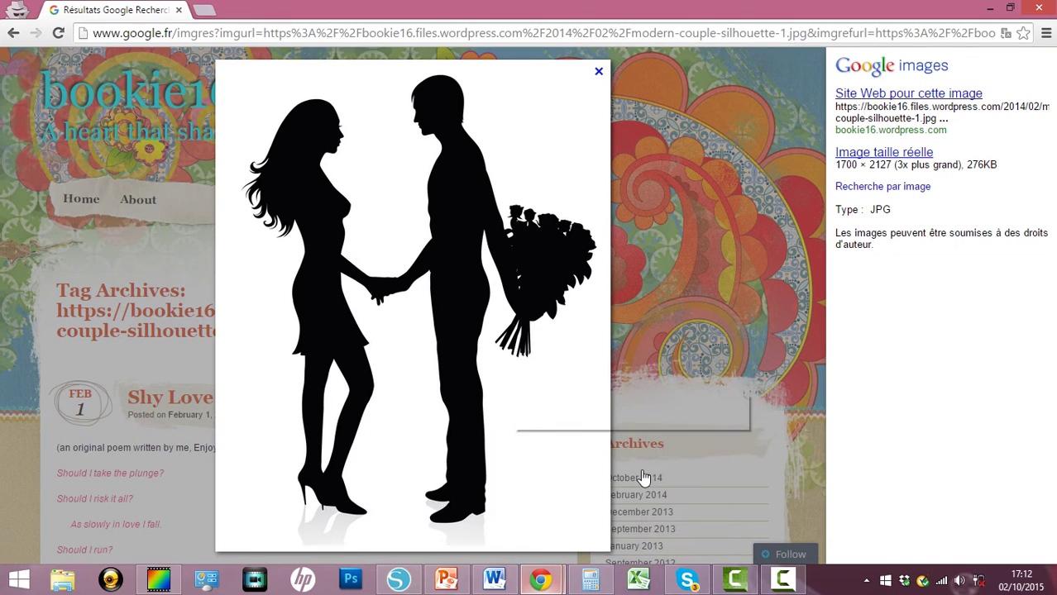
right_click(431, 158)
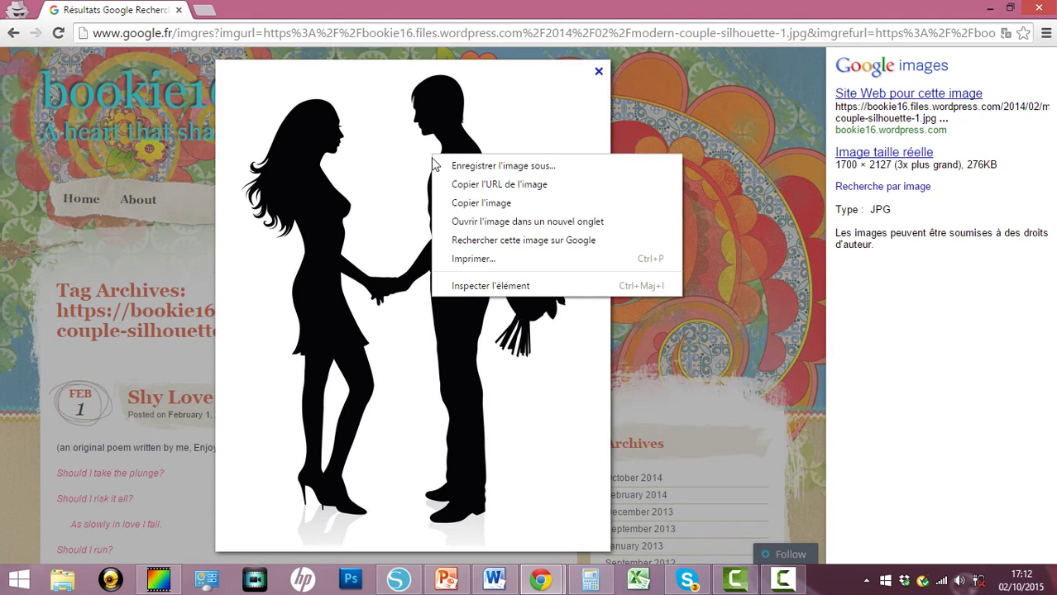
click(493, 211)
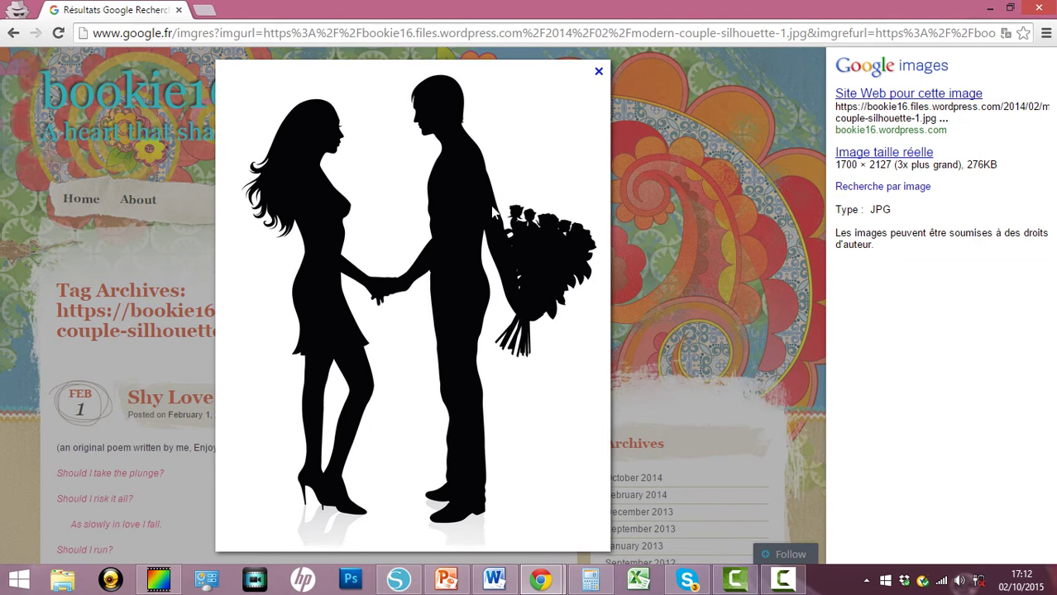
click(546, 588)
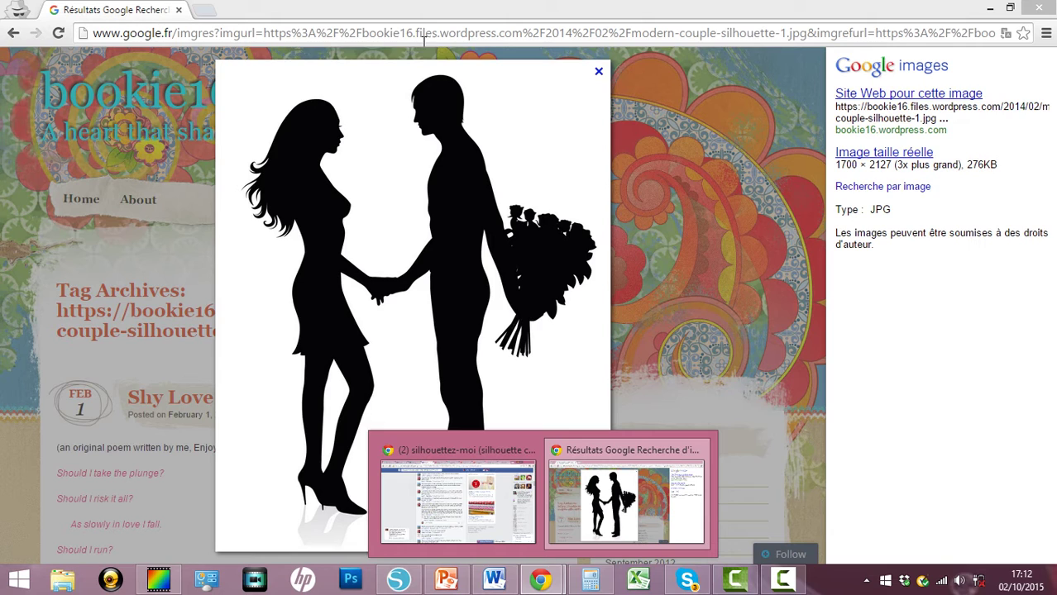
right_click(476, 232)
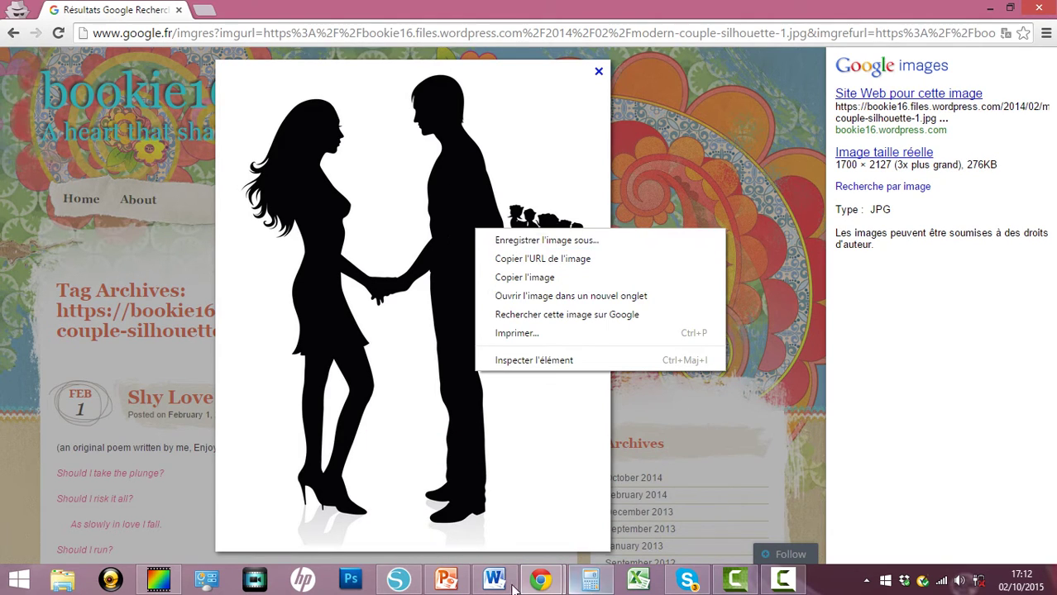
Switch back to Silhouette Studio and paste the couple silhouette image into the design.
click(400, 582)
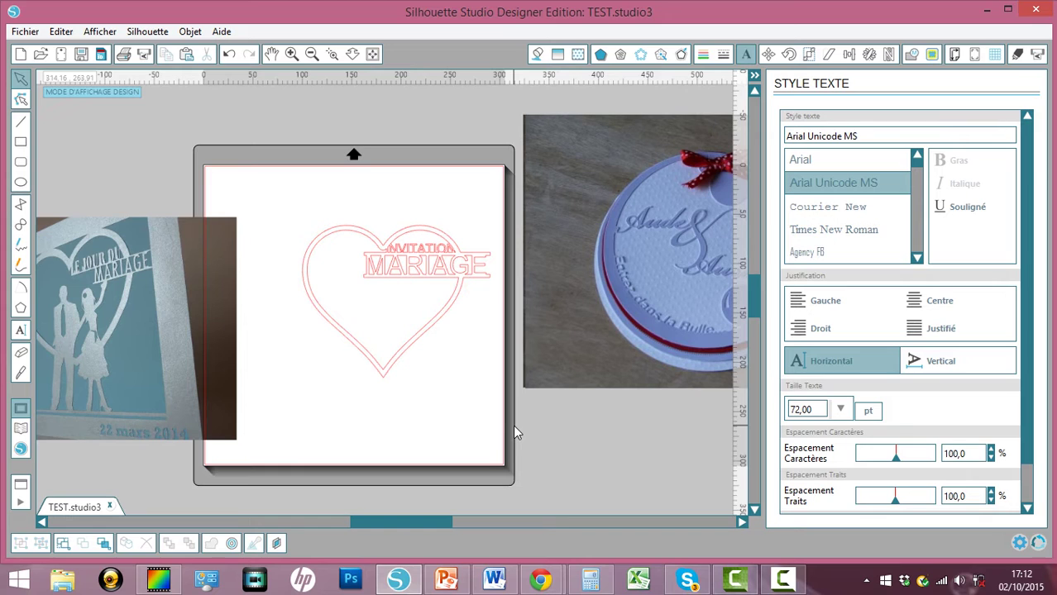
key(ctrl+v)
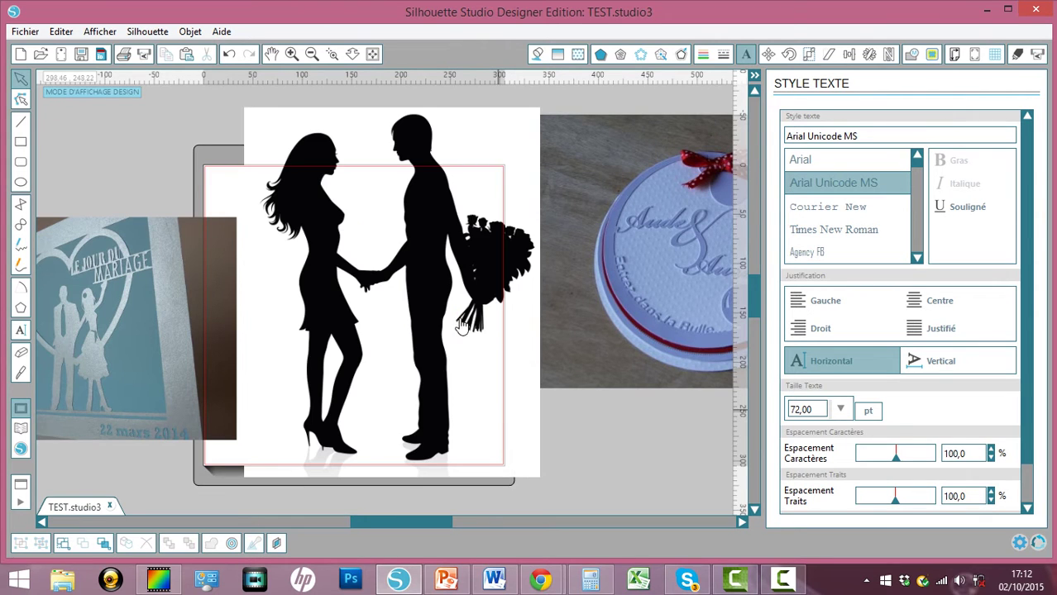
click(392, 201)
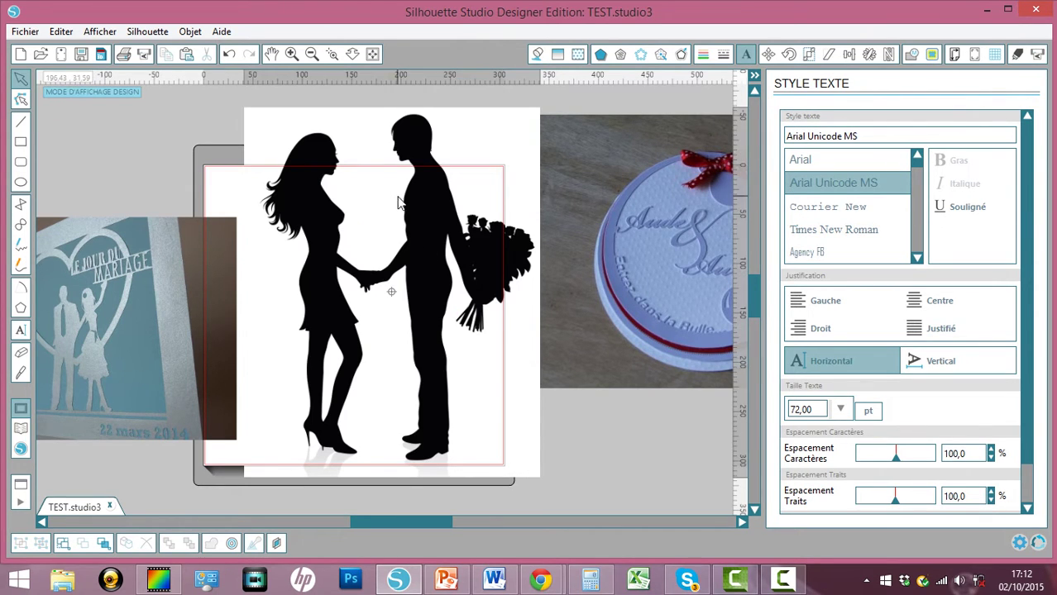
Shrink the couple silhouette image and centre it on the page, with the heart design moved out of the way above.
drag(246, 131, 348, 289)
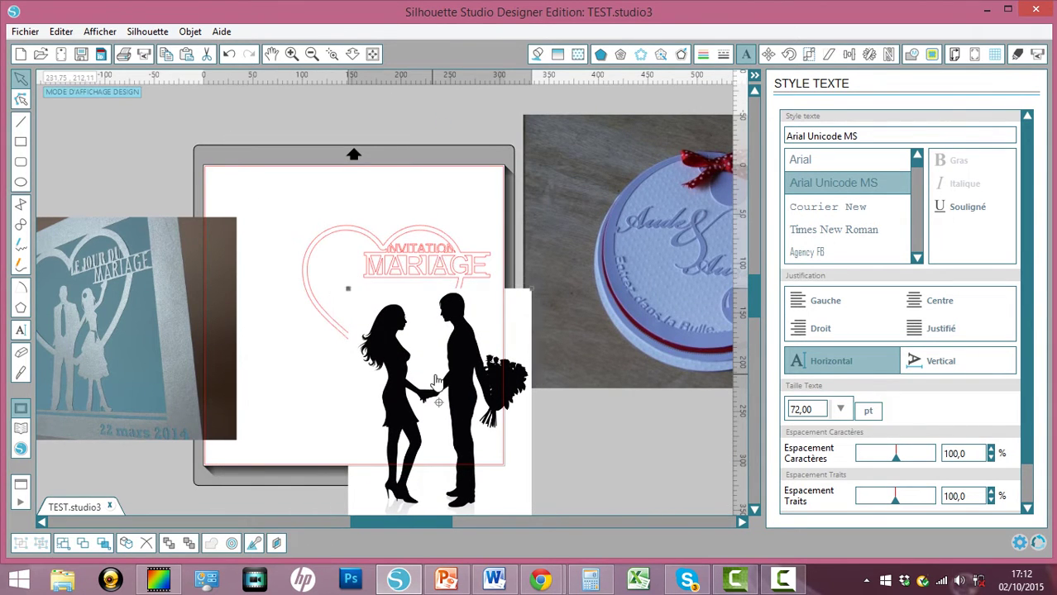
drag(436, 380, 524, 372)
drag(415, 265, 301, 122)
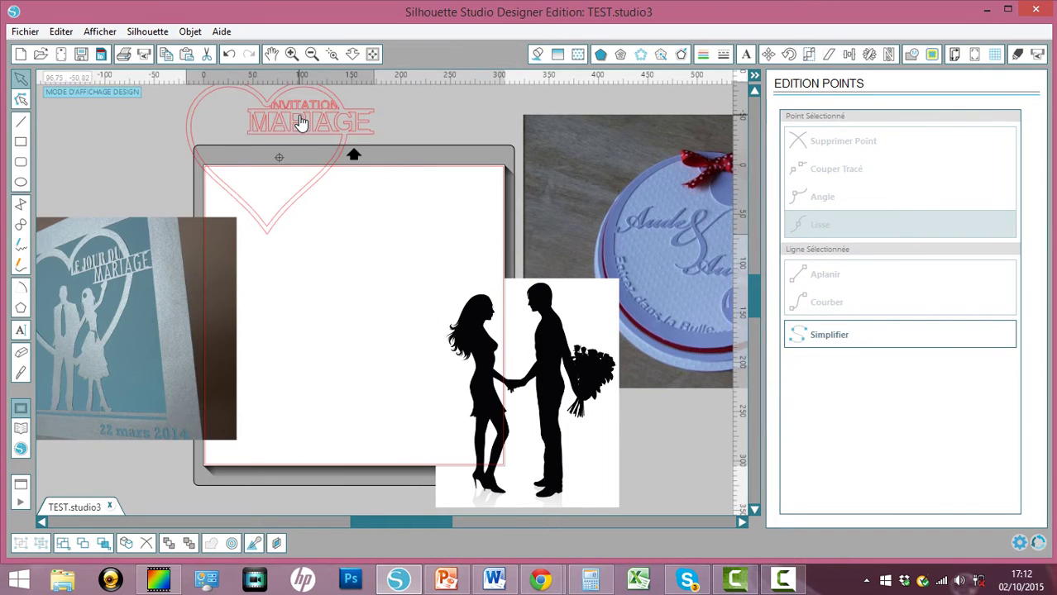
drag(478, 336, 347, 265)
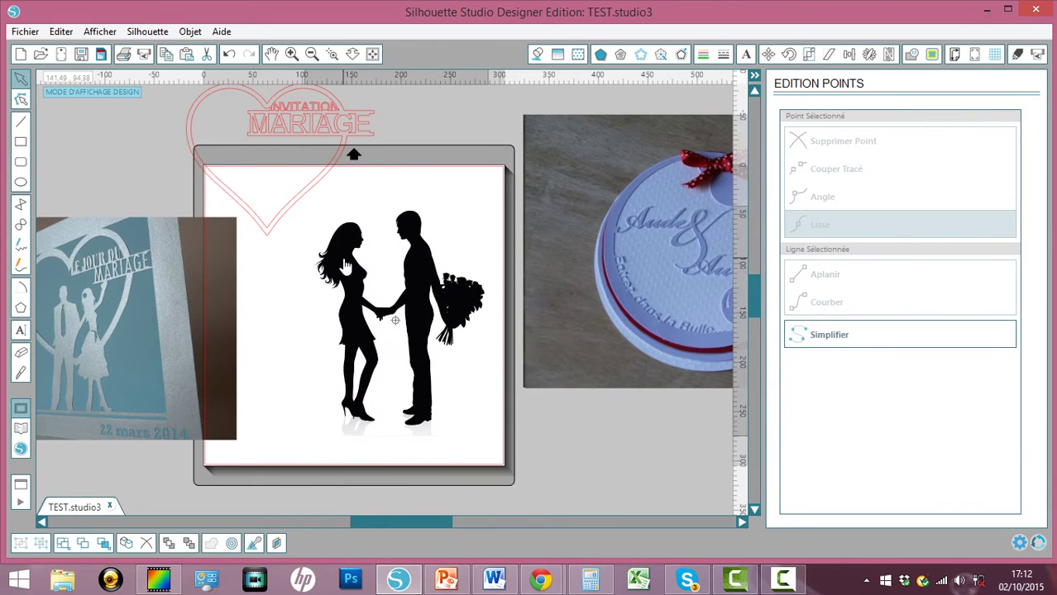
click(502, 230)
Start tracing and select a trace area of about 184 × 250 mm around the whole couple.
click(933, 55)
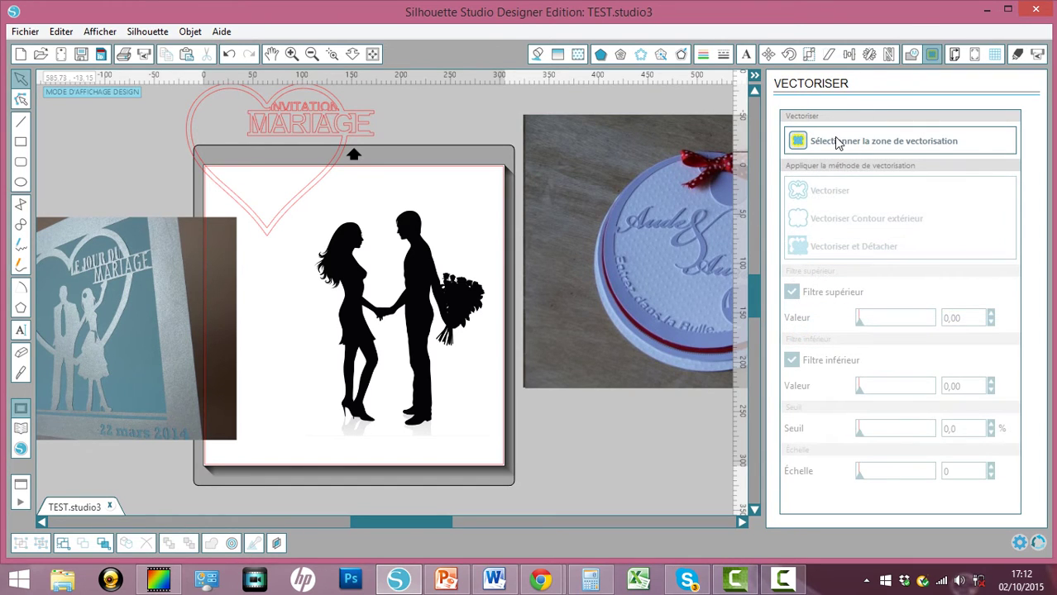
click(837, 142)
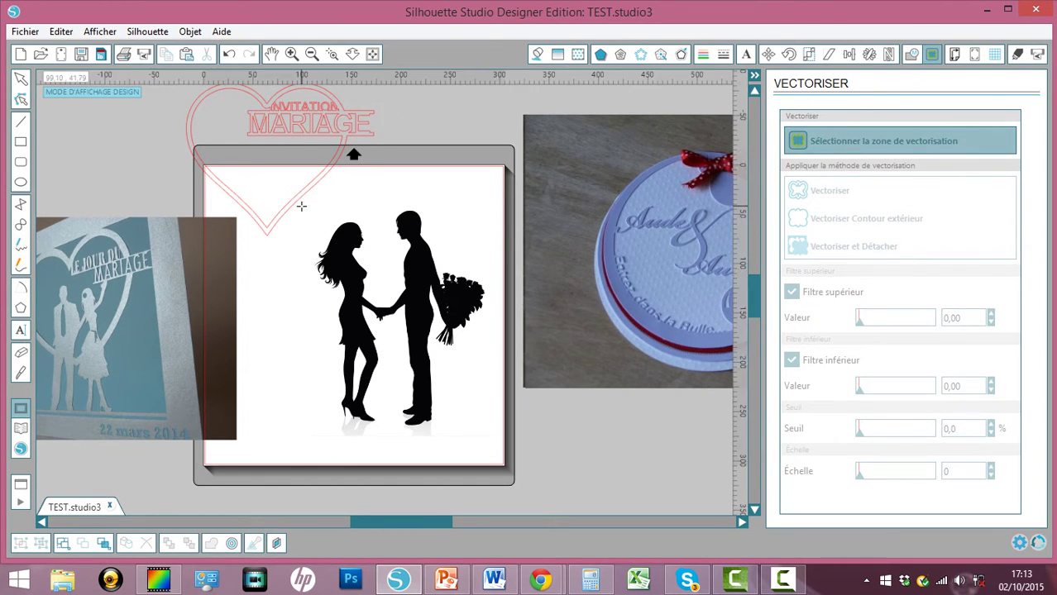
drag(301, 206, 486, 459)
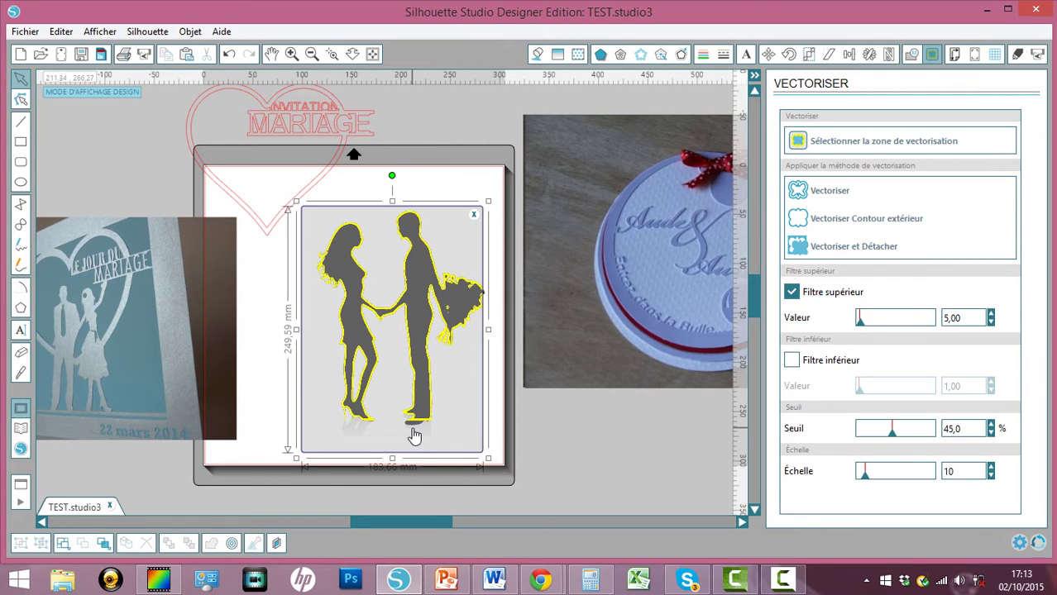
Enlarge the trace area downwards and sideways to about 465 mm high, well beyond the couple's feet.
drag(393, 459, 397, 523)
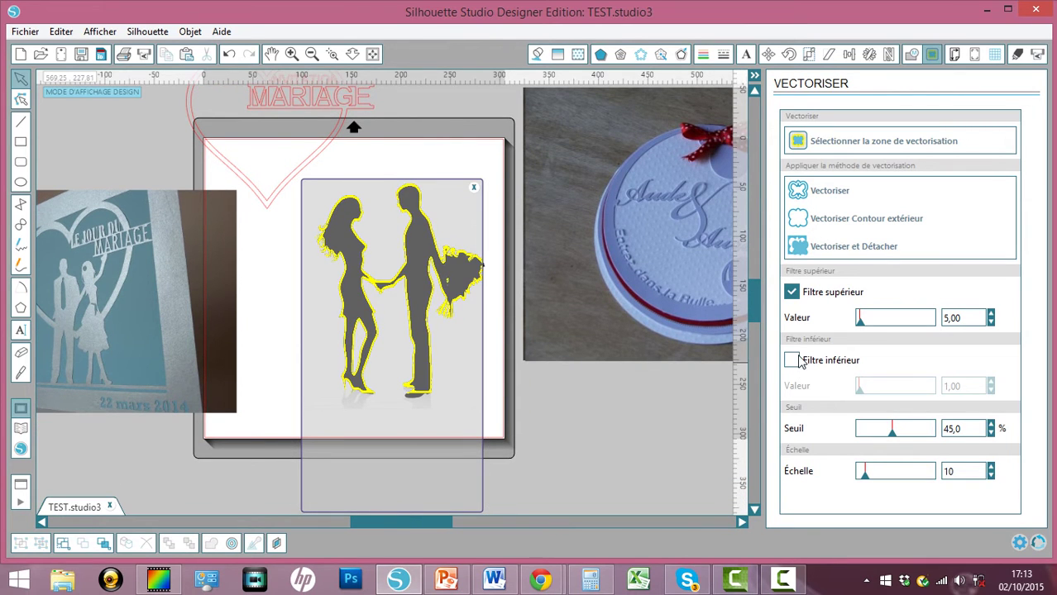
scroll(765, 306, down, 1)
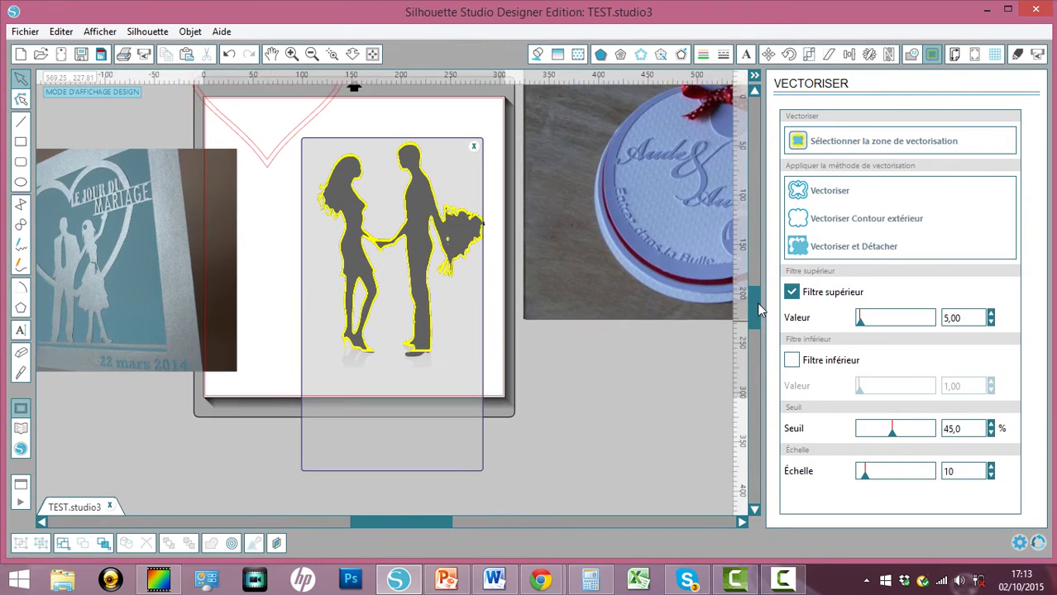
click(404, 472)
drag(392, 472, 392, 511)
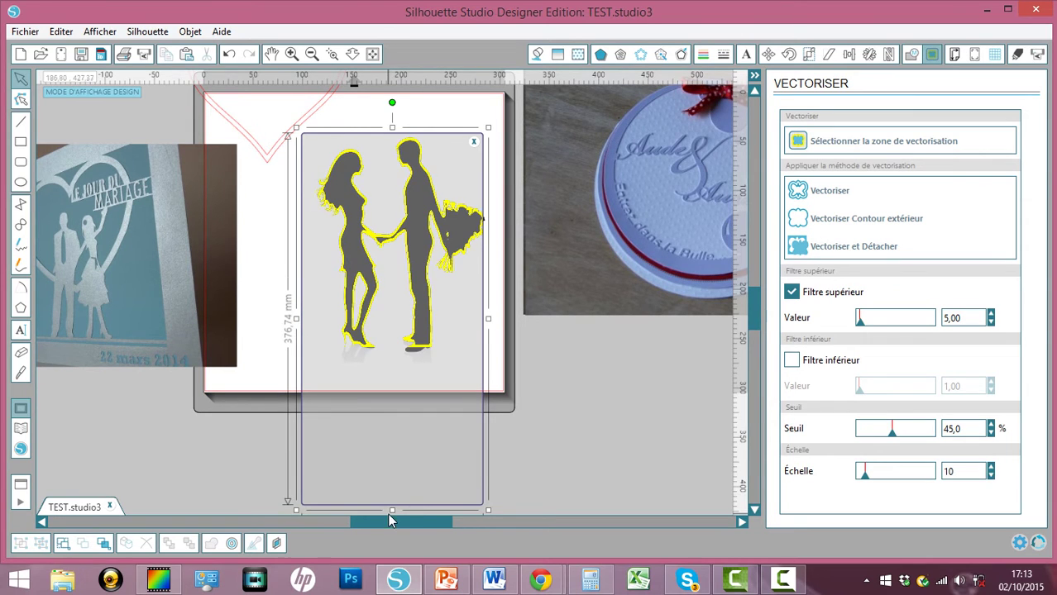
drag(488, 510, 527, 529)
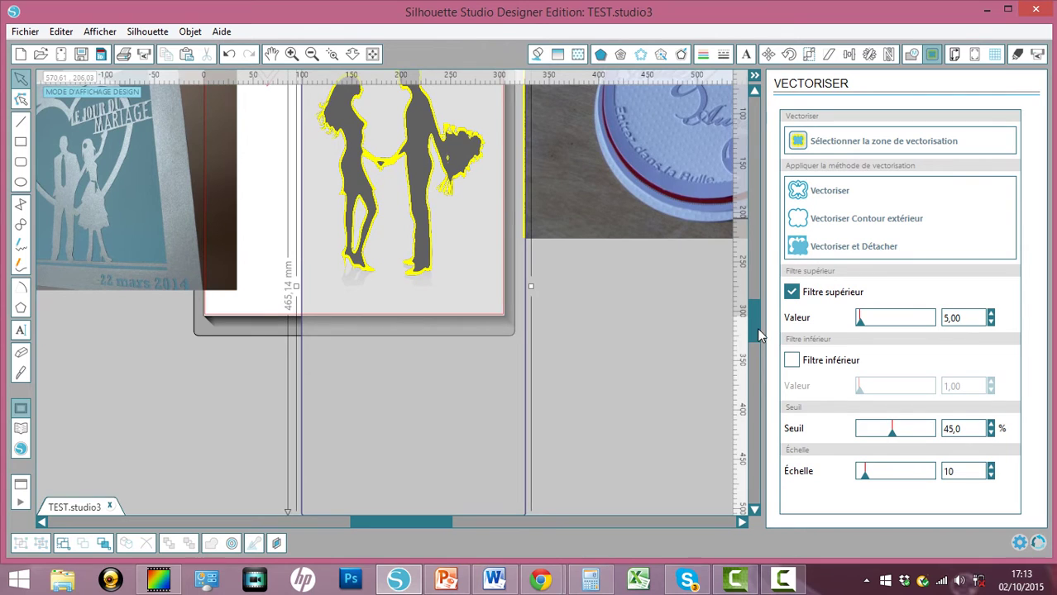
drag(756, 327, 756, 298)
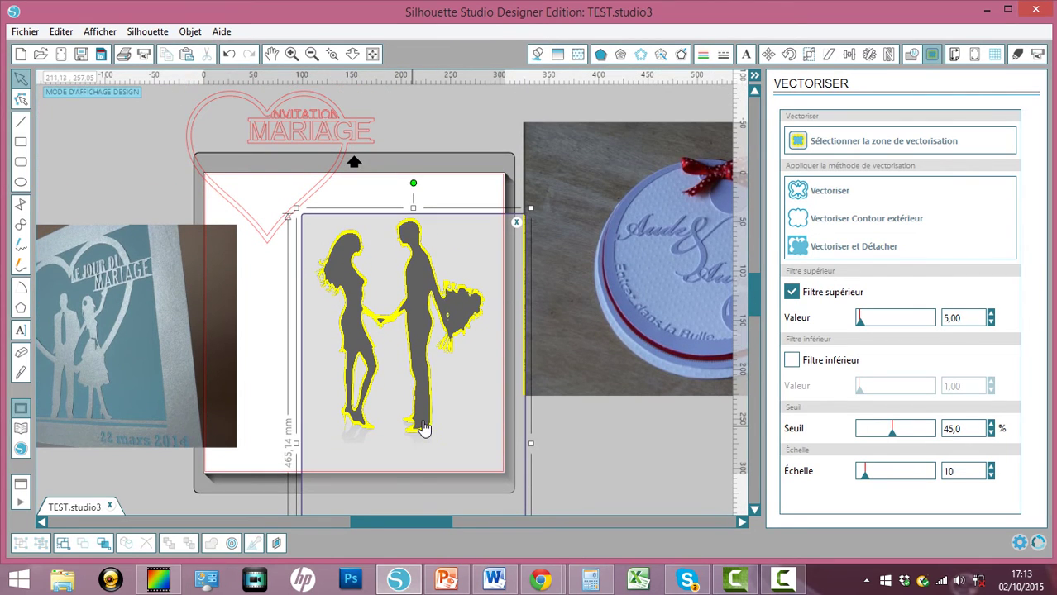
Turn off the high-pass filter, set the trace scale to 4 and trace the couple's outer edge.
click(793, 293)
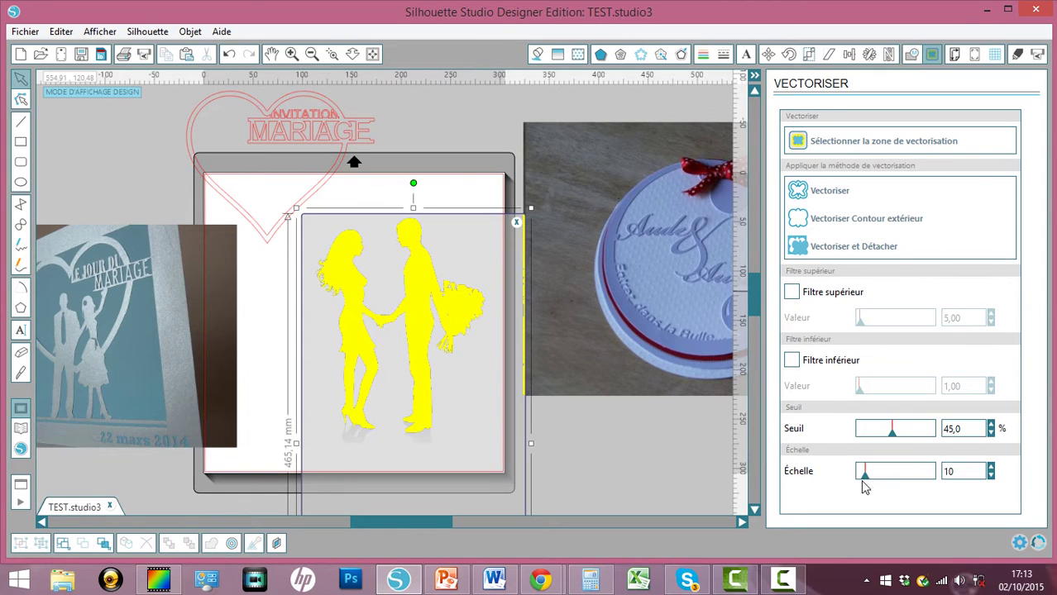
drag(868, 486, 849, 486)
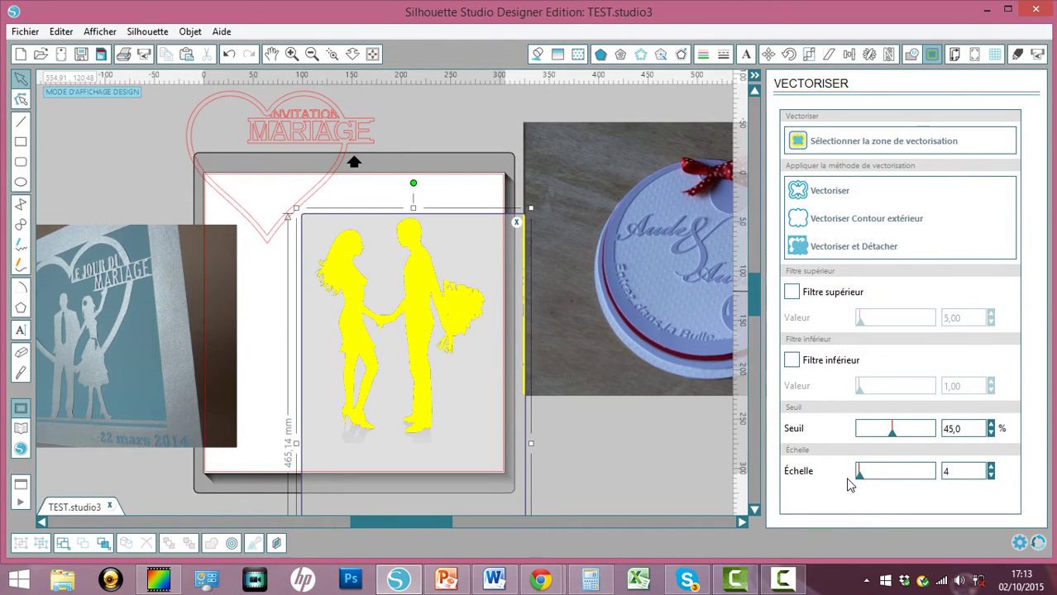
click(817, 221)
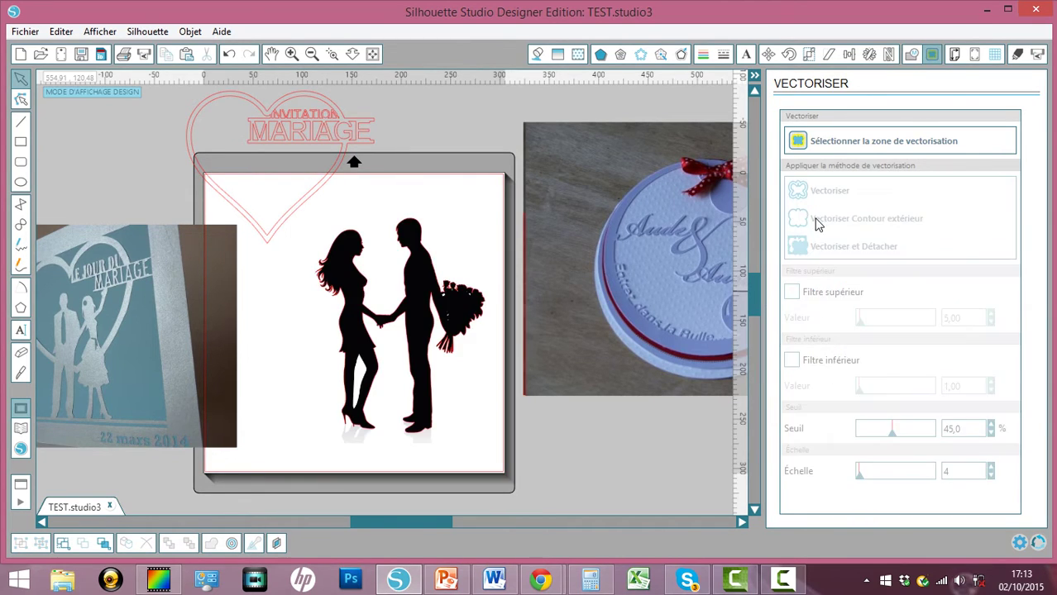
Move the traced outline off the couple silhouette image and delete the source image.
mouse_move(444, 319)
mouse_down()
mouse_move(484, 319)
mouse_move(344, 310)
mouse_up()
click(520, 265)
drag(452, 319, 523, 225)
key(Delete)
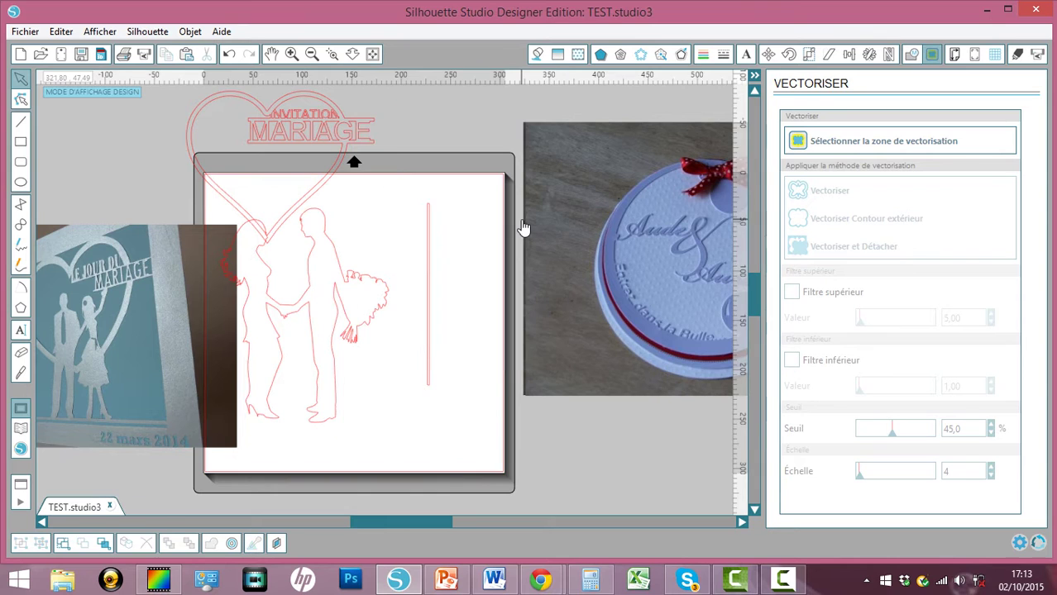
Reposition the traced couple on the page and erase the stray vertical line beside it with the round eraser.
click(375, 296)
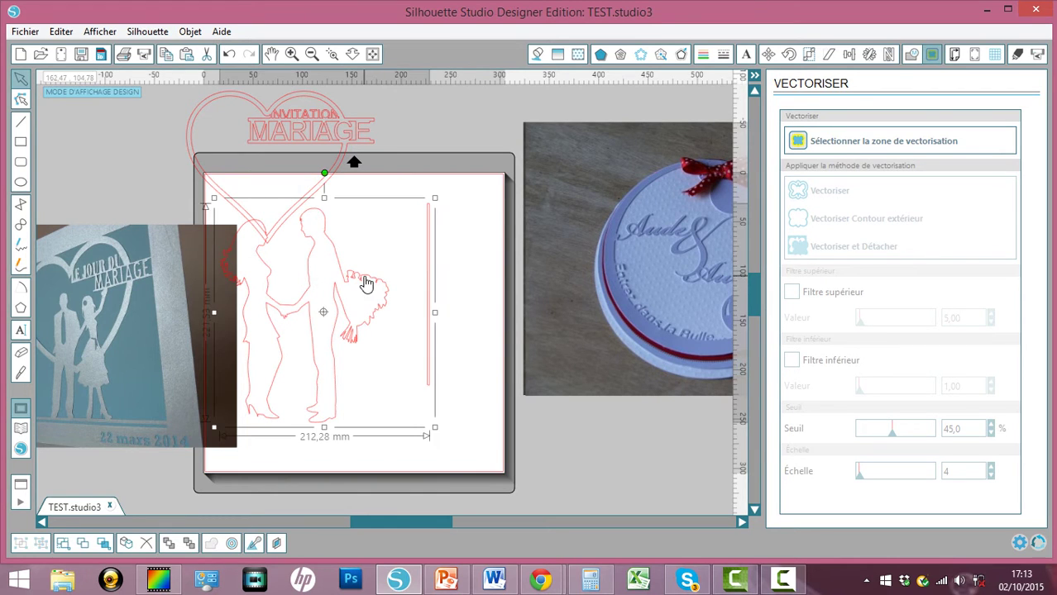
mouse_move(366, 283)
mouse_down()
mouse_move(394, 290)
mouse_move(405, 329)
mouse_up()
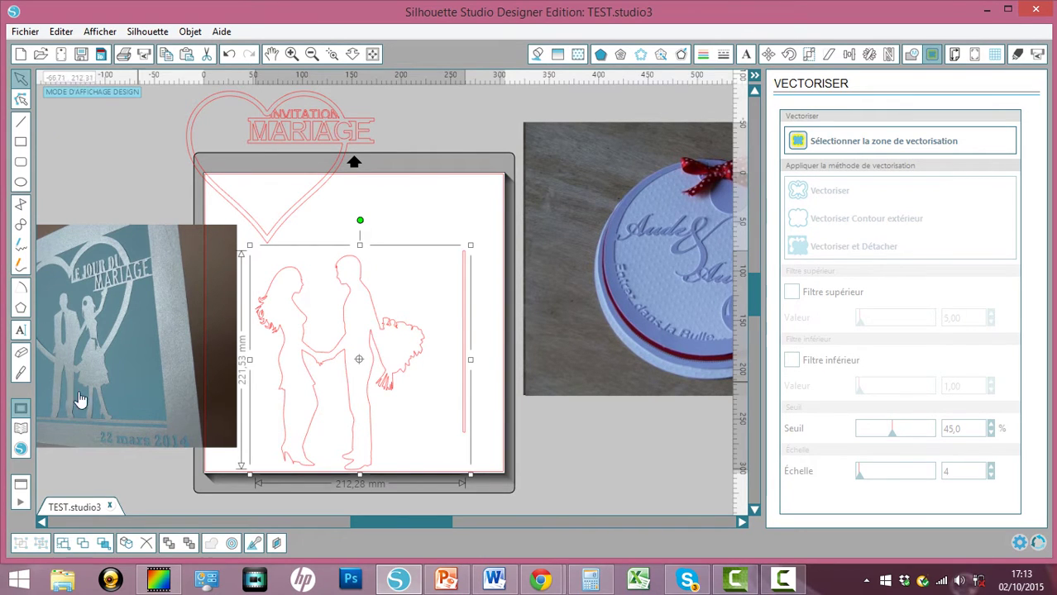
click(20, 351)
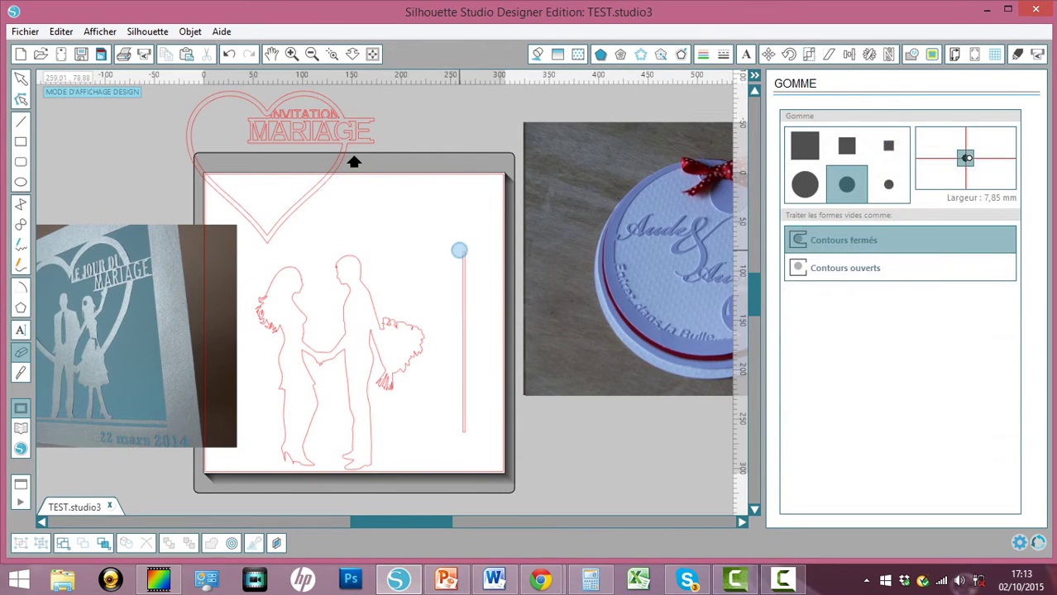
drag(465, 249, 466, 422)
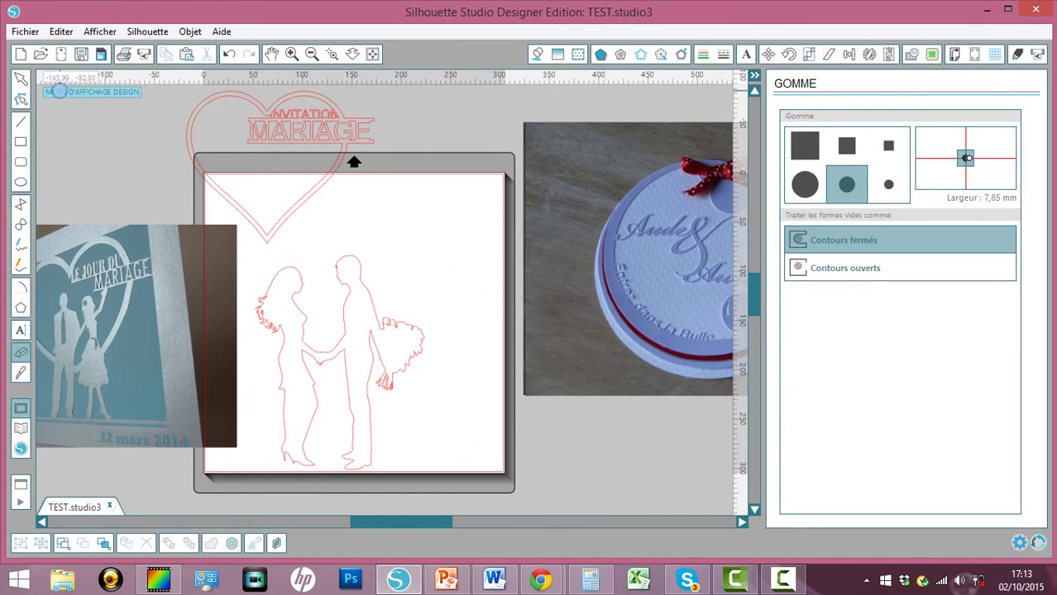
click(20, 79)
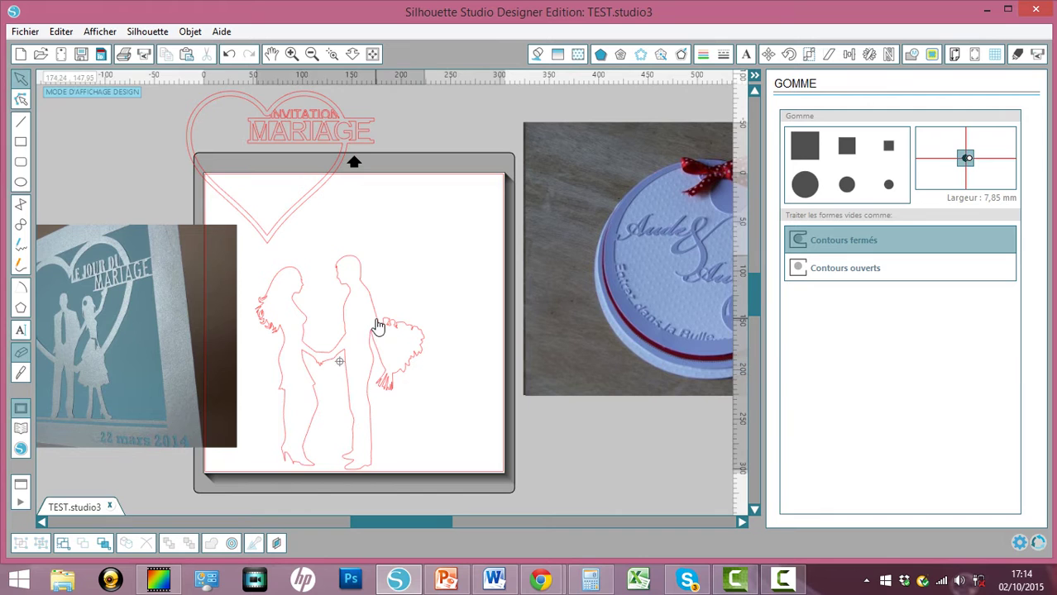
Move the traced couple away from the stray specks and shrink it to about 78 × 100 mm.
drag(377, 326, 468, 237)
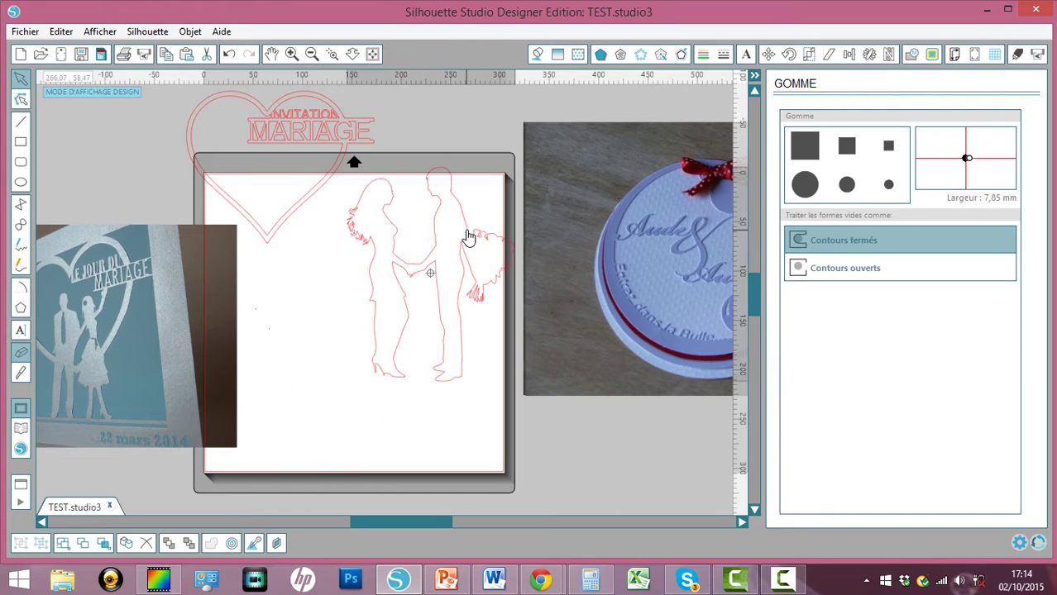
click(370, 201)
drag(342, 160, 433, 277)
Bring the heart design back onto the page with the couple over its lower point, and weld them into one shape.
drag(319, 190, 403, 333)
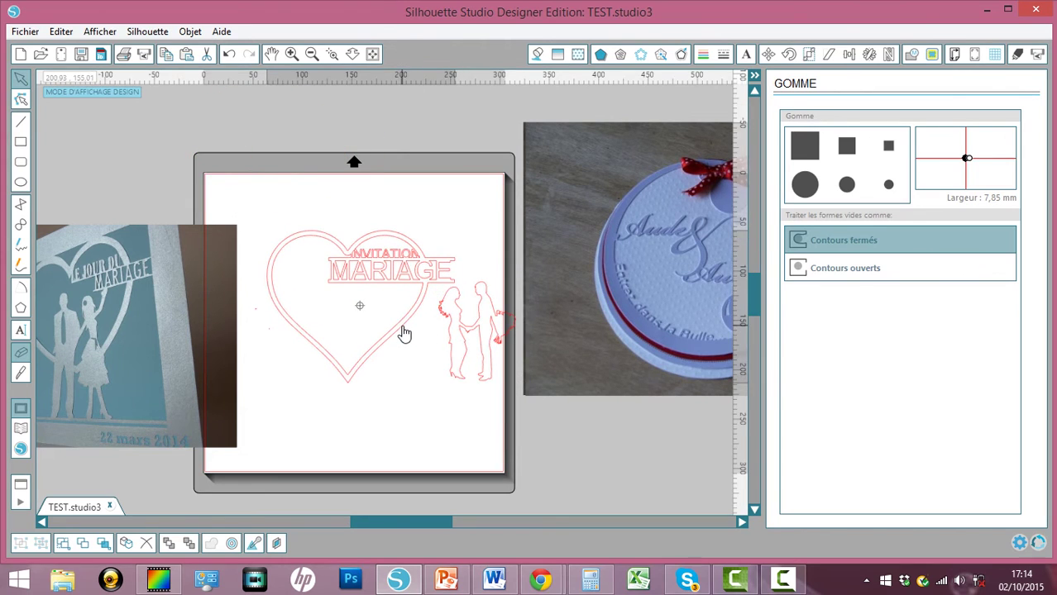
drag(485, 358, 356, 346)
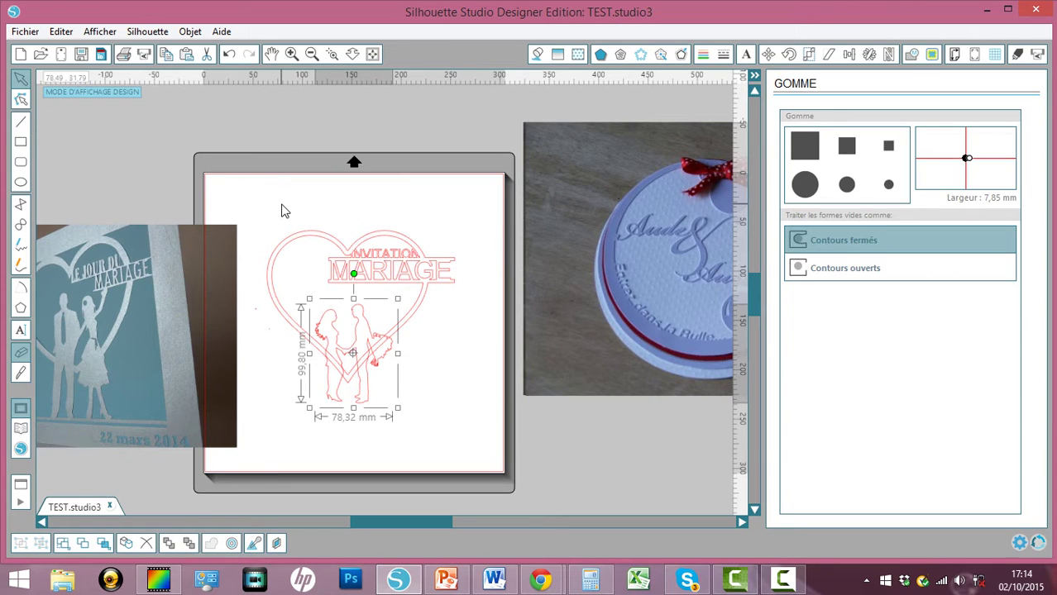
shift+click(296, 236)
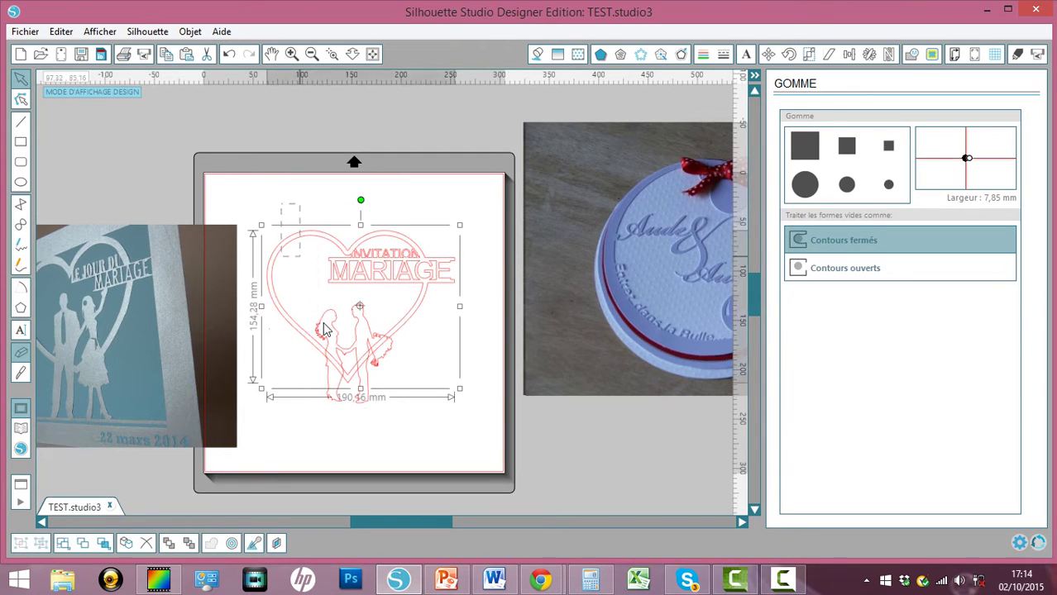
click(213, 549)
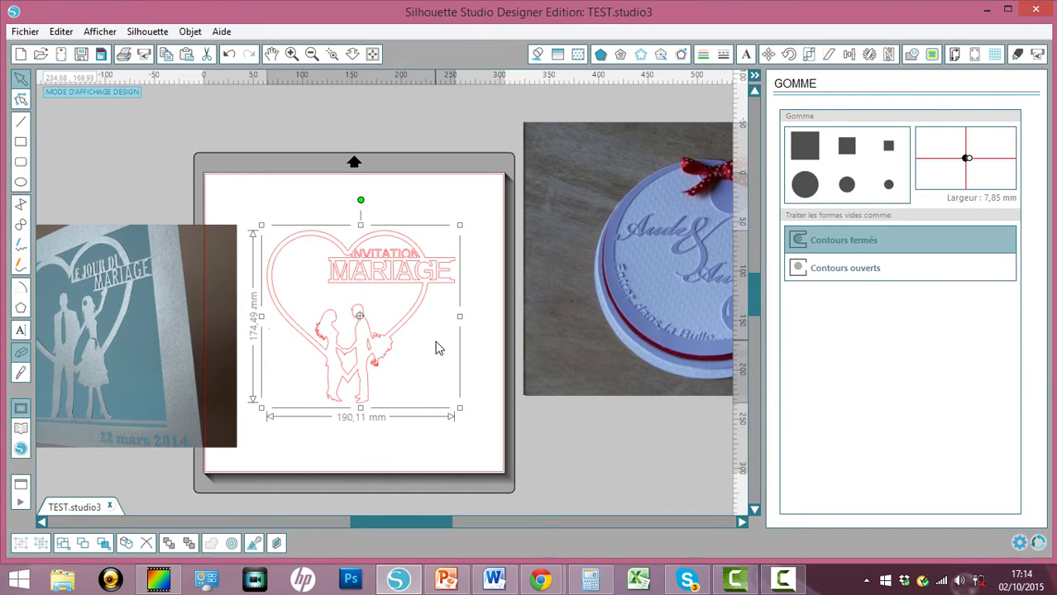
Clear the page by moving the reference card photo beside it and the welded heart design above that photo.
click(315, 55)
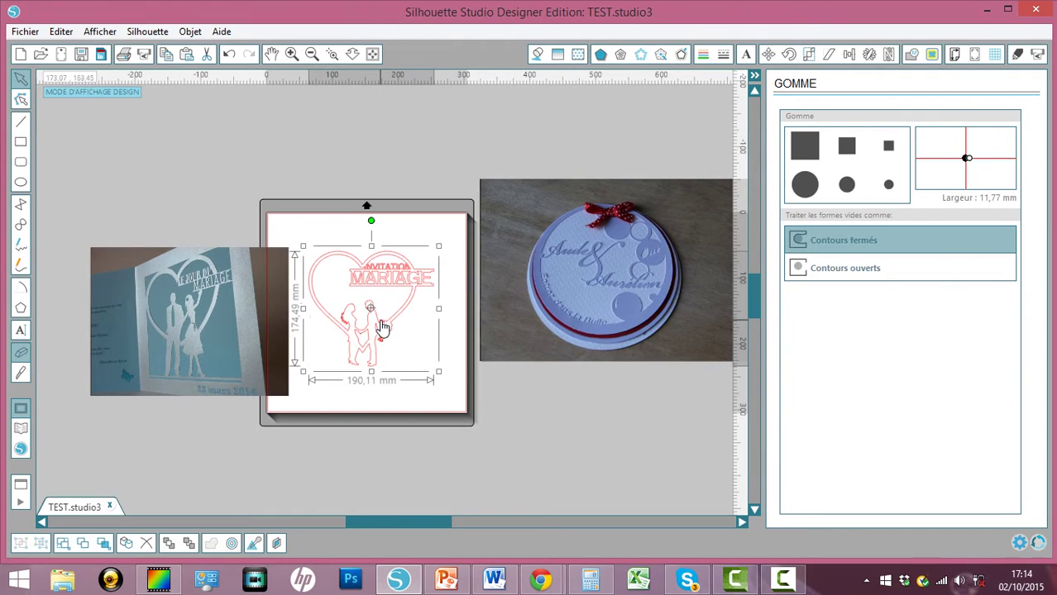
drag(383, 328, 377, 213)
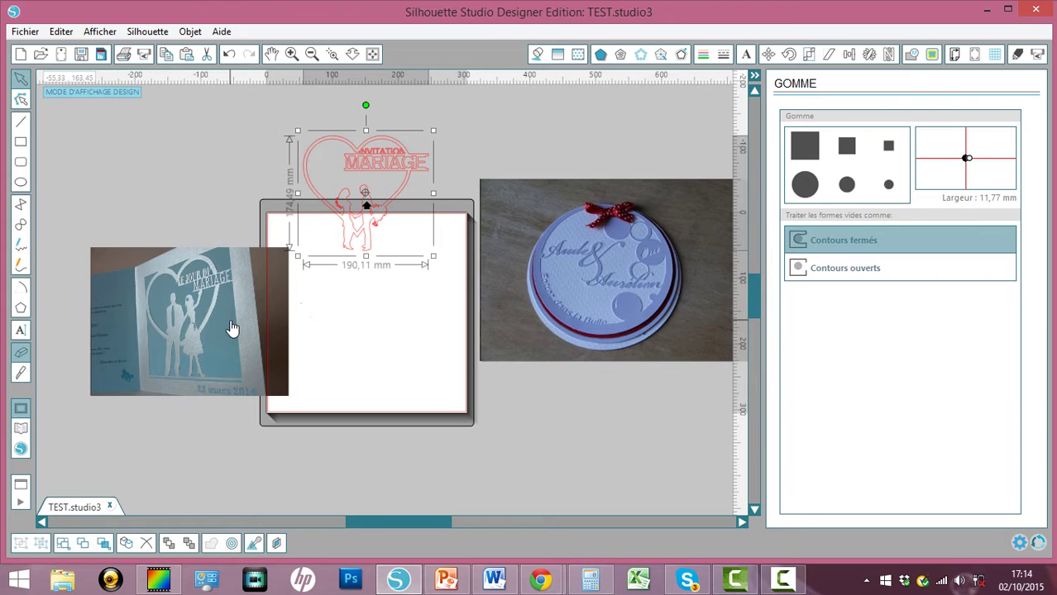
drag(190, 315, 150, 317)
key(Escape)
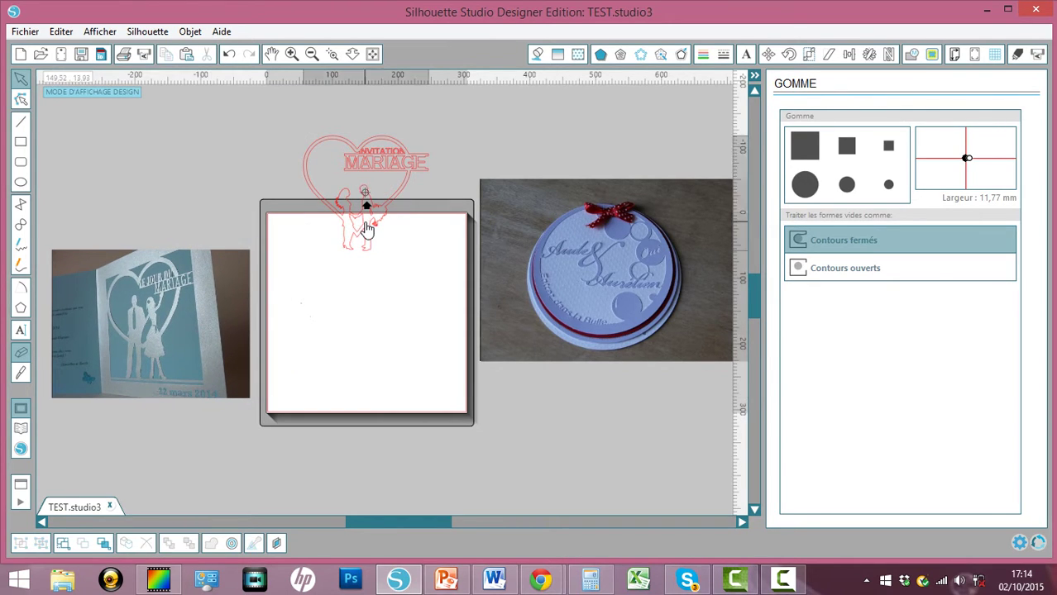
drag(365, 224, 203, 229)
Draw a rectangle about 278 mm wide and 152 mm high on the empty page and select it.
click(21, 144)
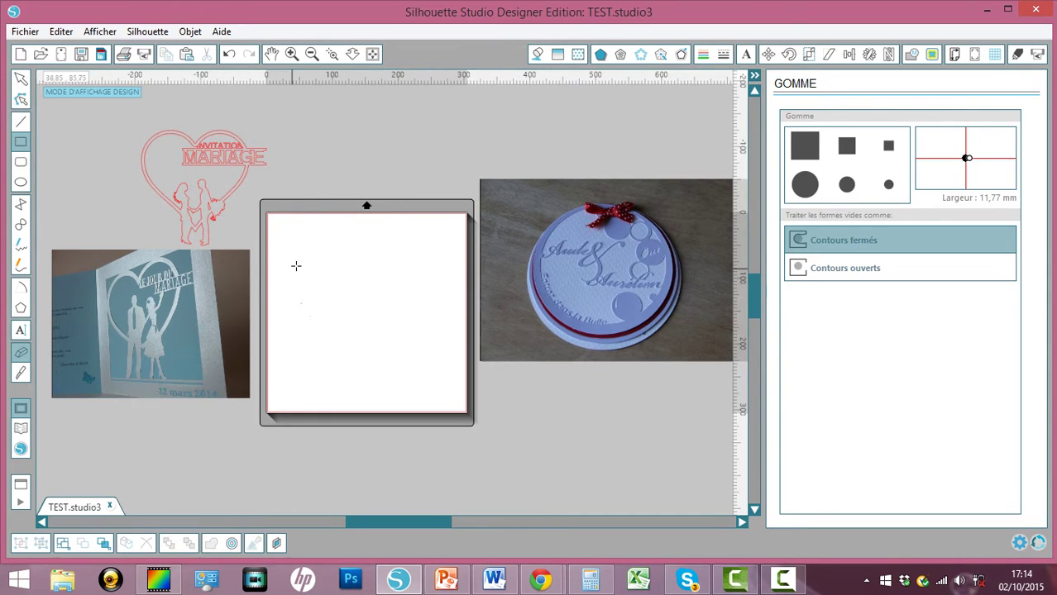
drag(281, 254, 464, 354)
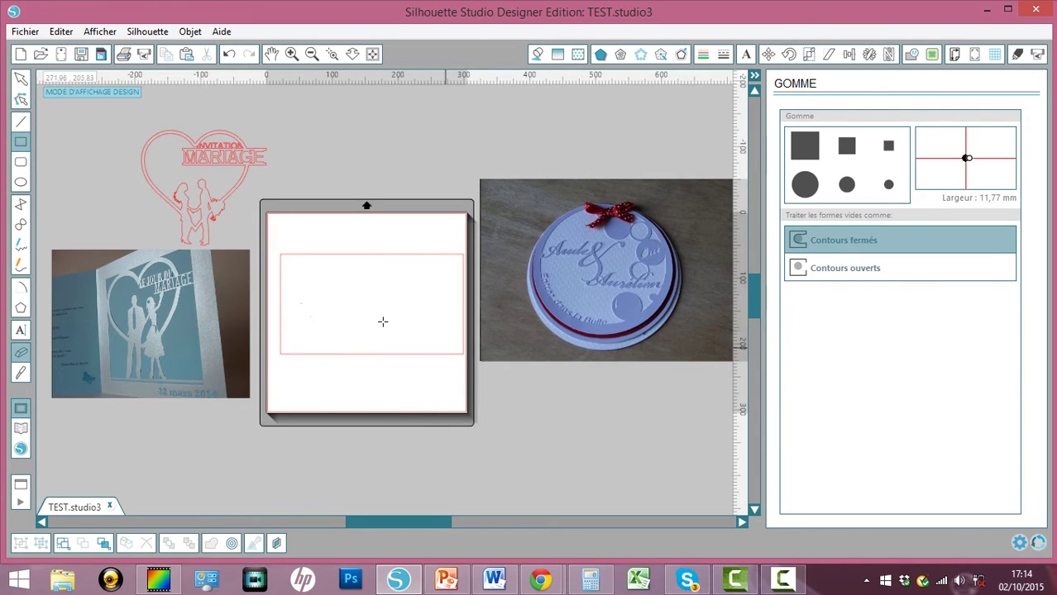
click(21, 79)
click(384, 261)
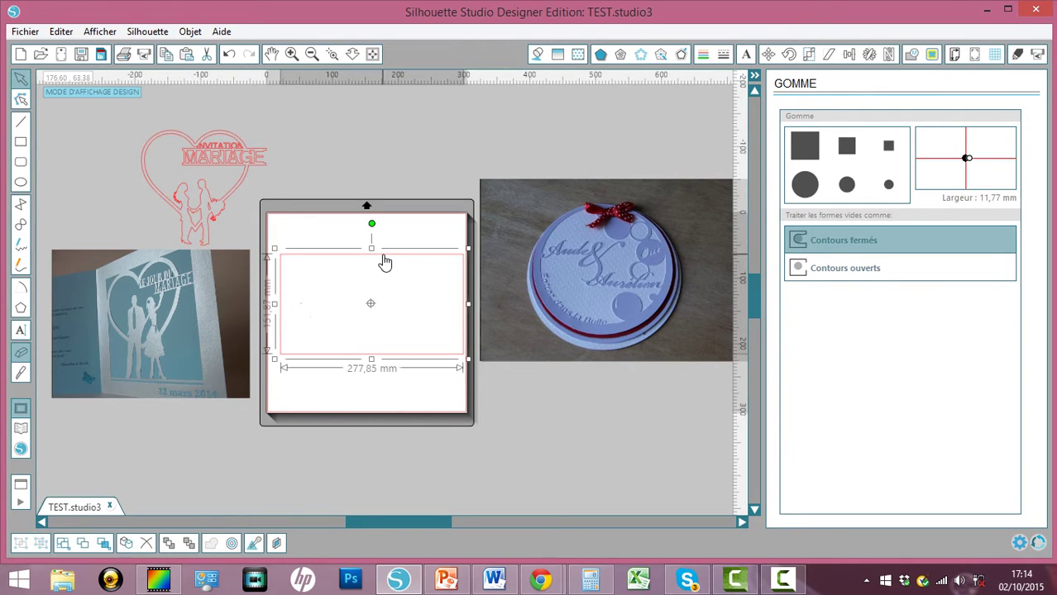
Resize the card rectangle to 180 mm wide and 90 mm high.
click(811, 55)
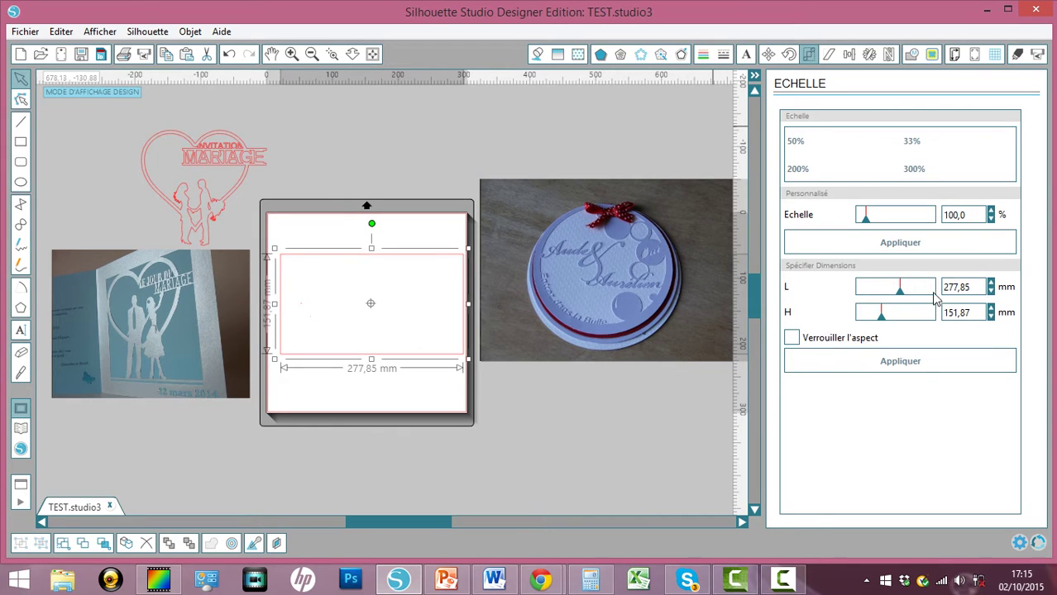
drag(972, 288, 935, 286)
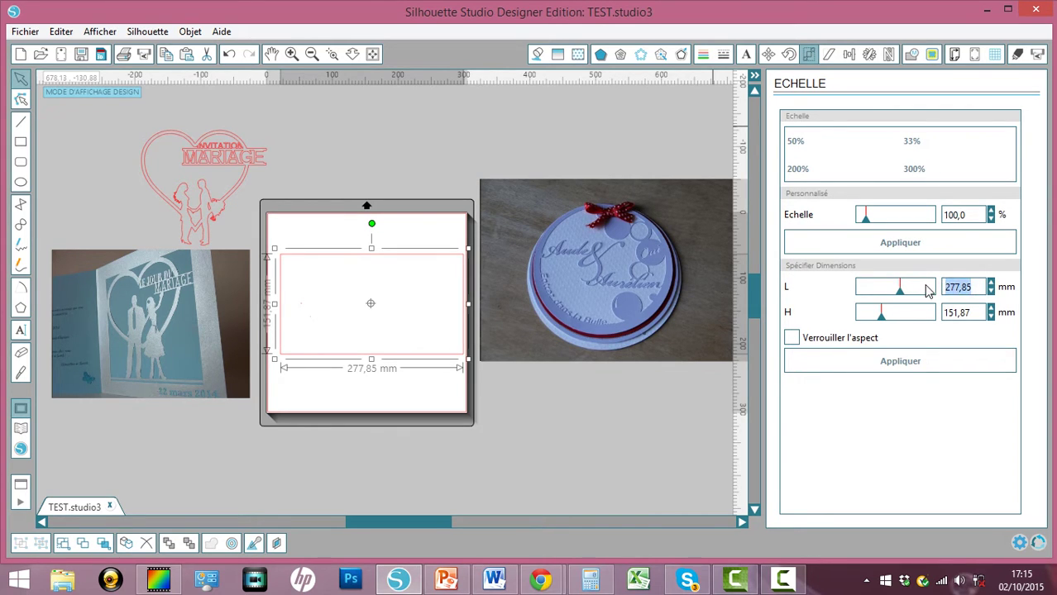
text(180)
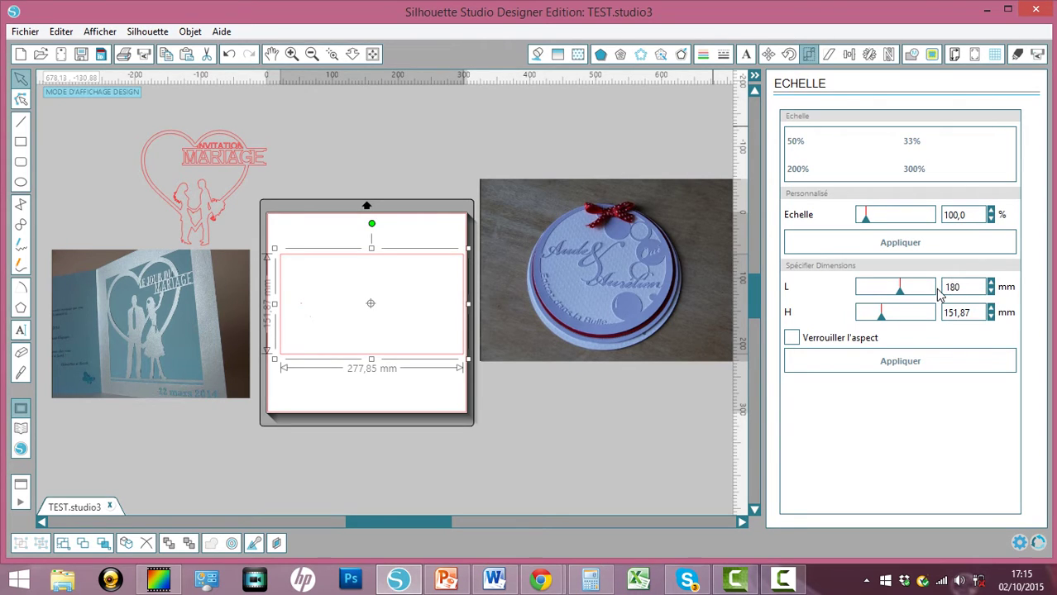
drag(974, 311, 939, 320)
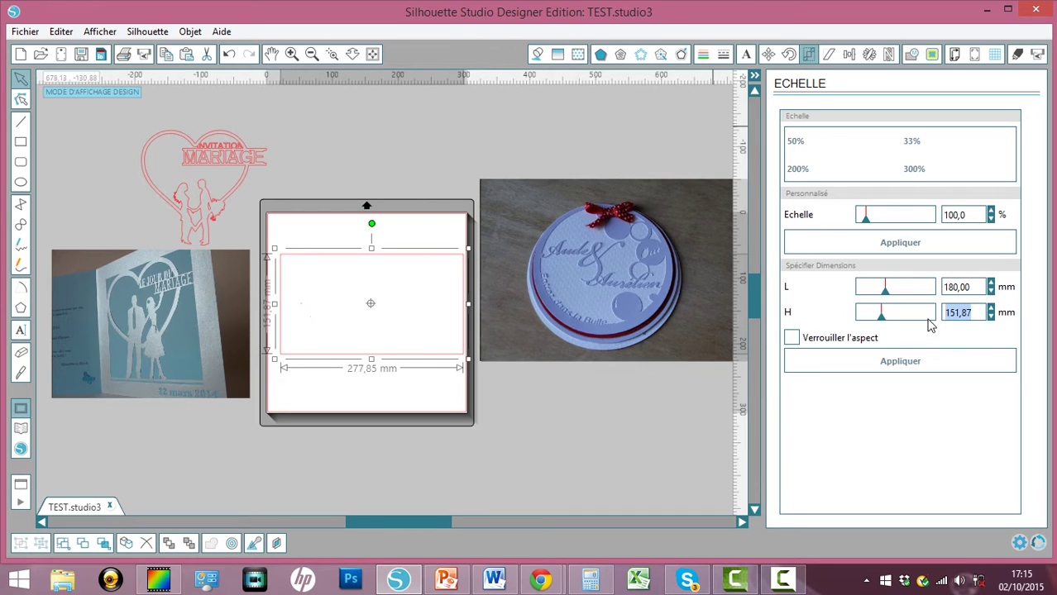
text(90)
key(Return)
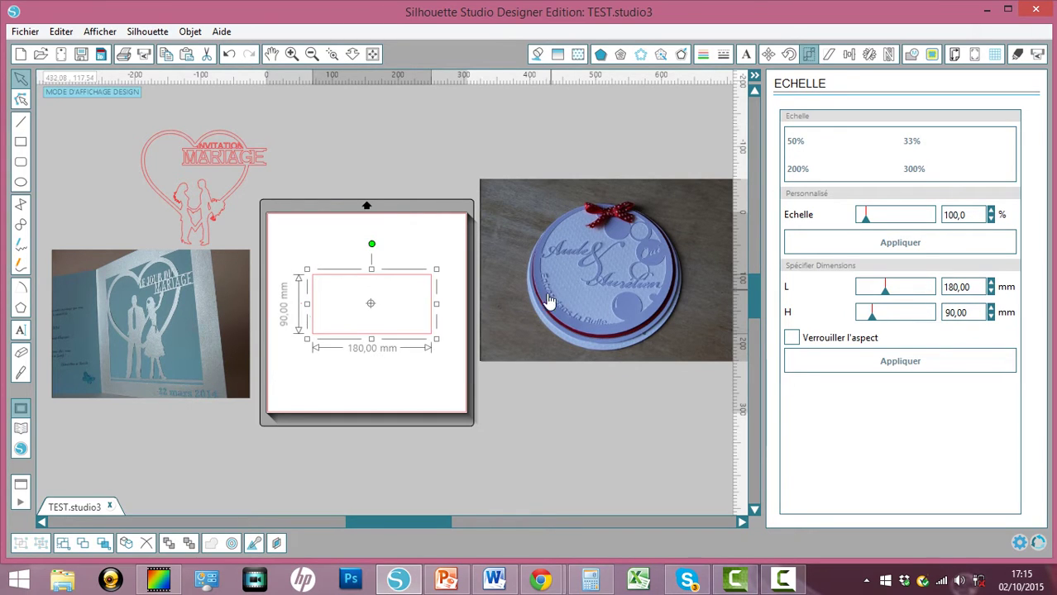
click(383, 390)
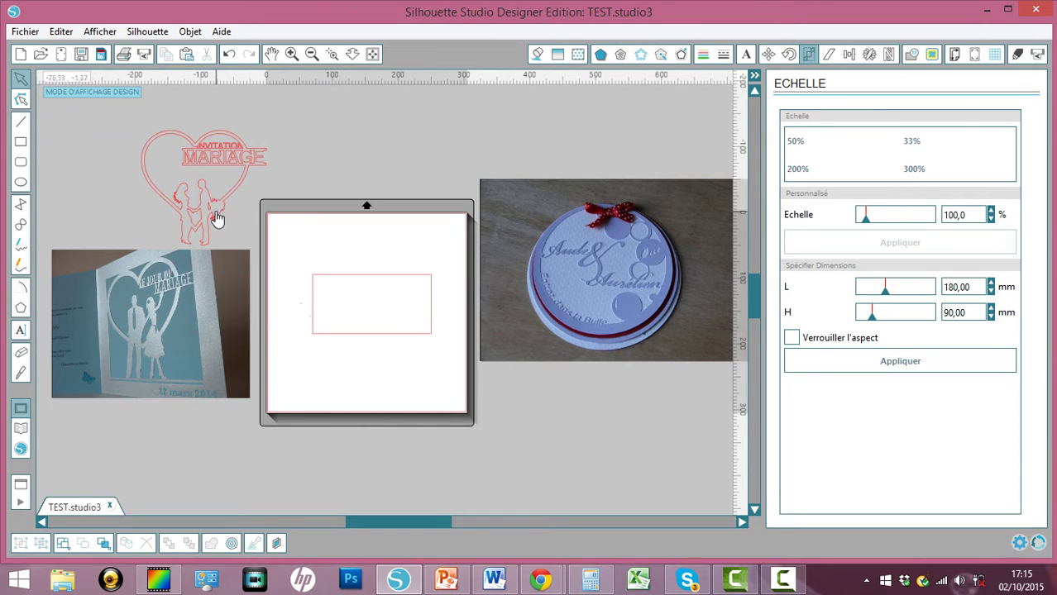
Draw a vertical line about 202 mm long across the rectangle's middle and centre the two shapes horizontally on each other.
click(23, 122)
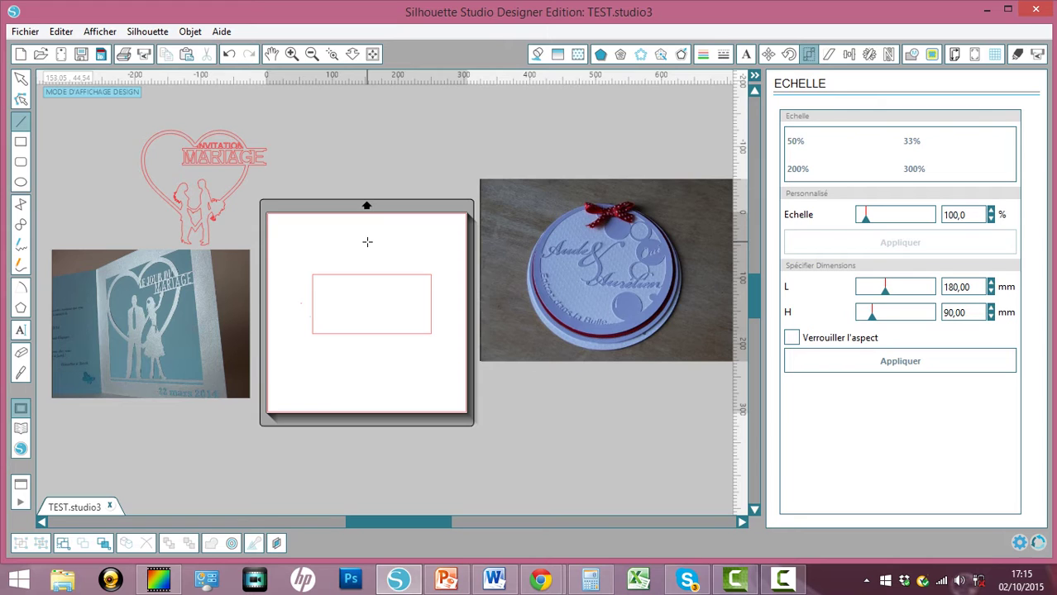
drag(367, 242, 368, 376)
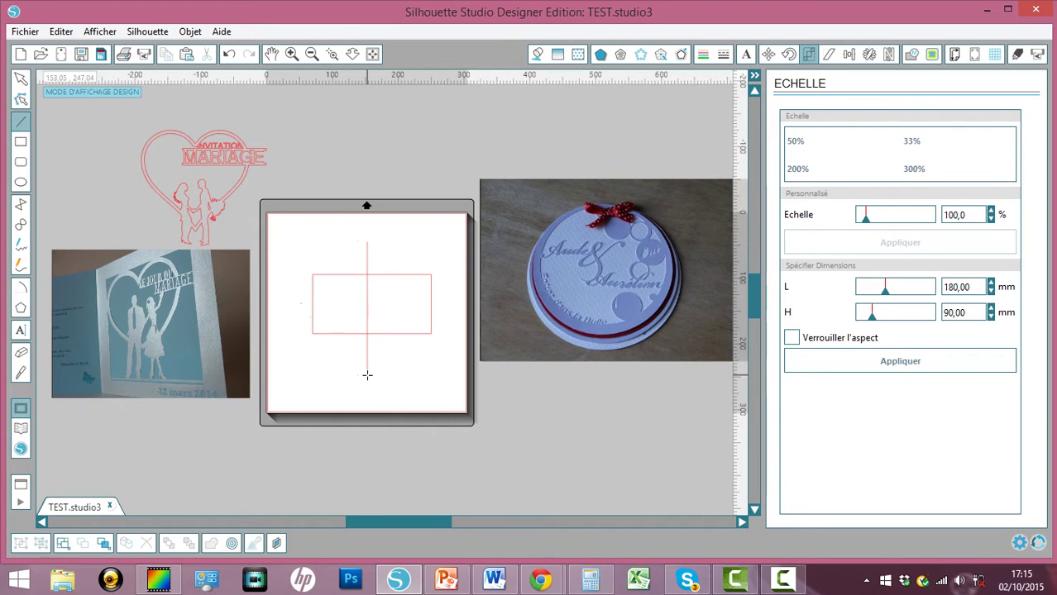
click(25, 78)
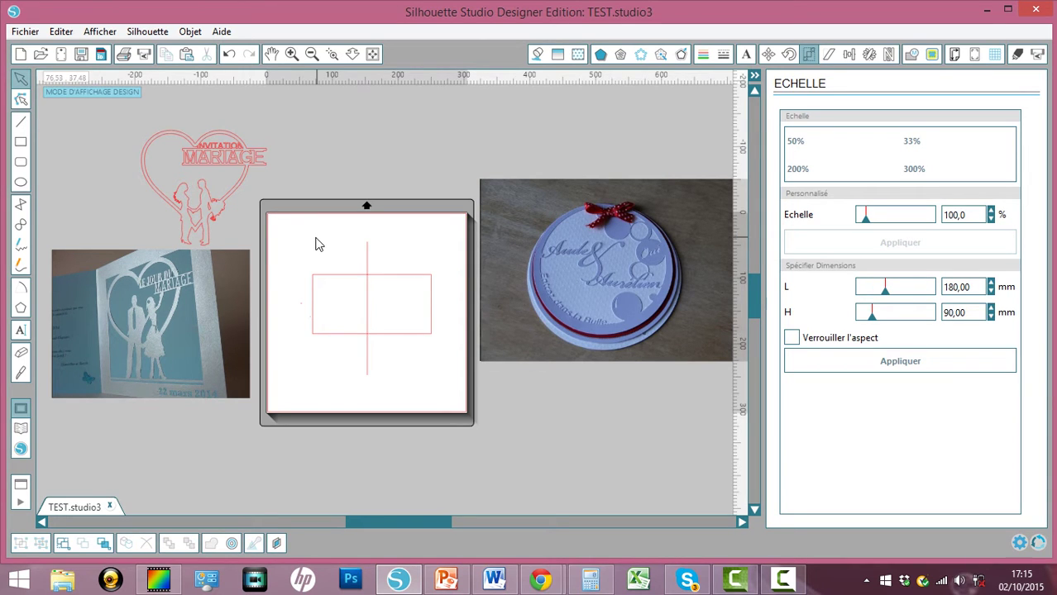
drag(298, 233, 393, 312)
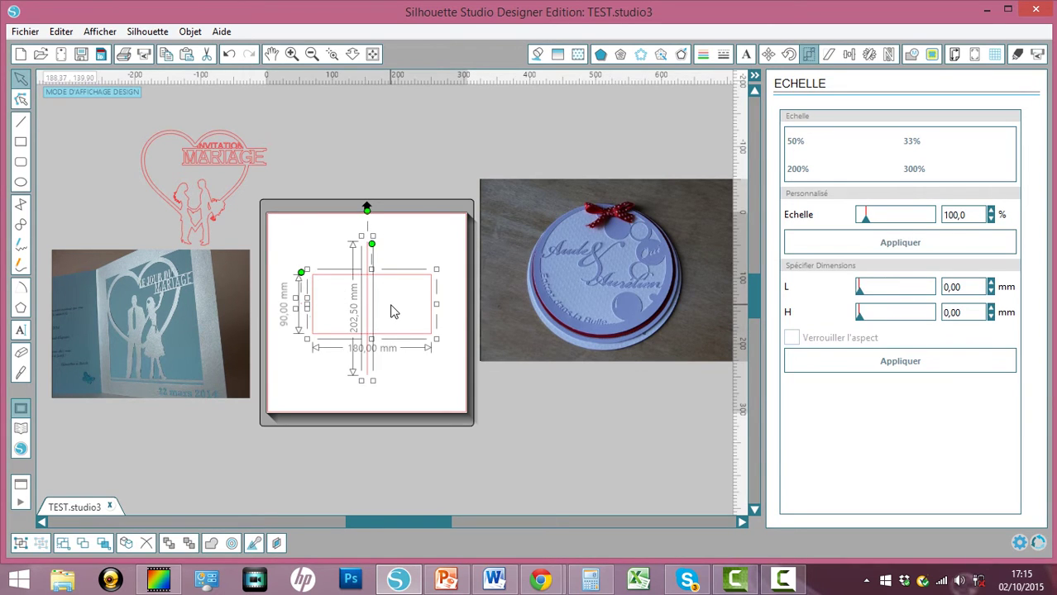
click(851, 54)
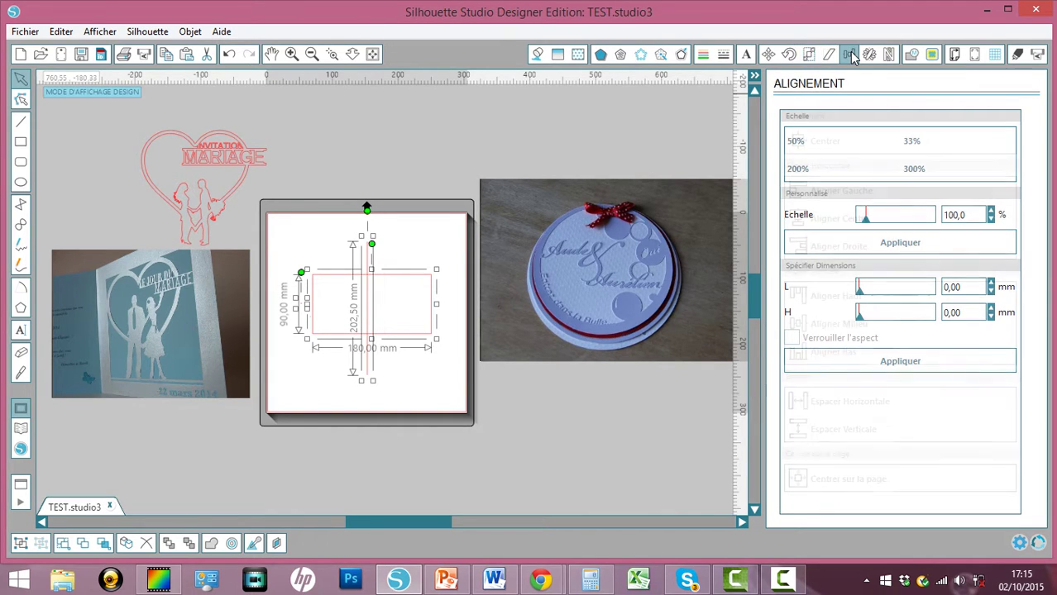
click(830, 228)
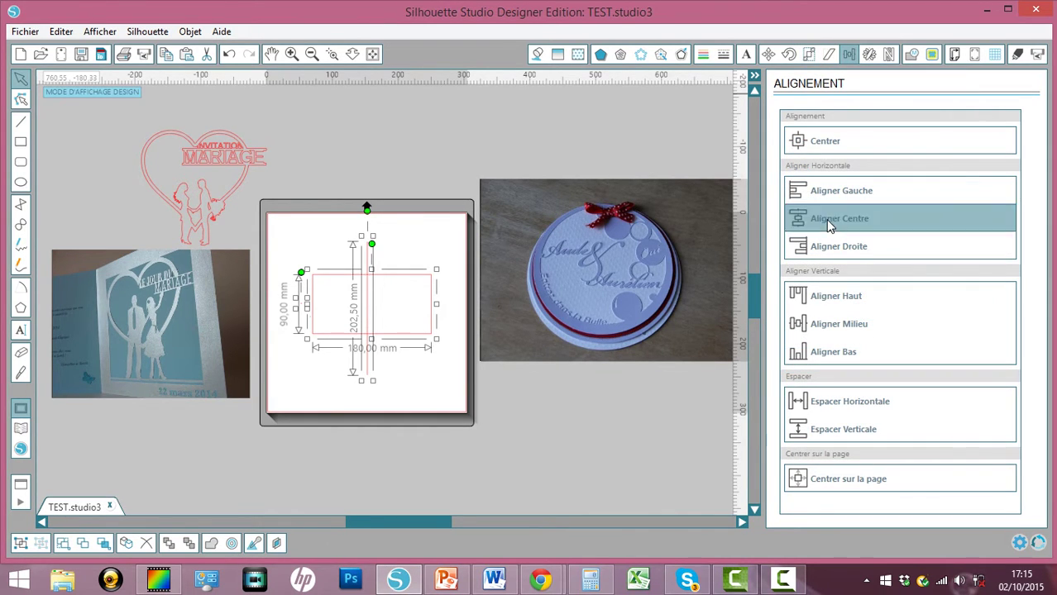
click(461, 374)
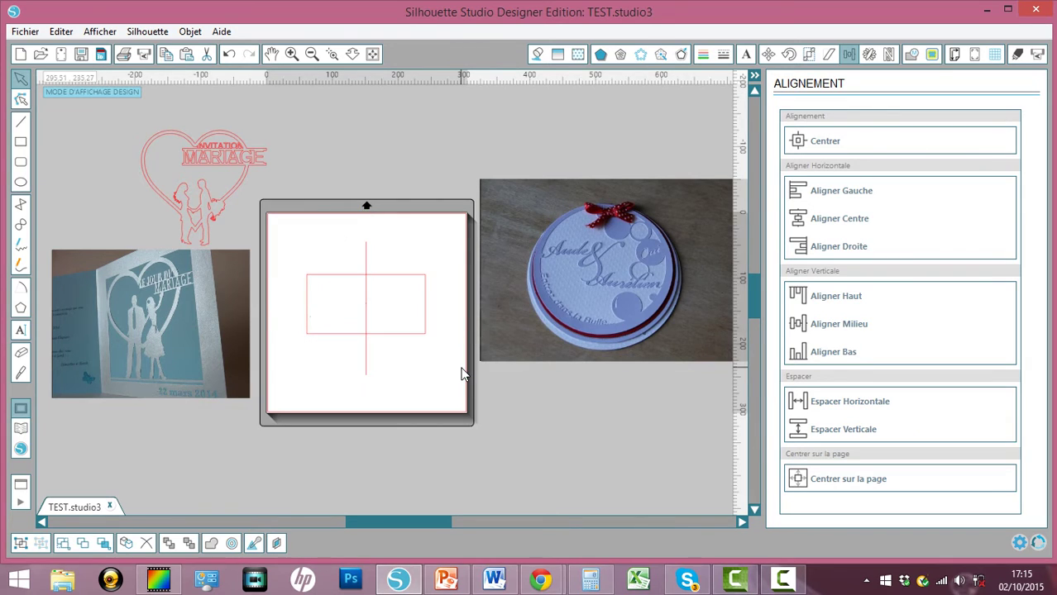
Shorten the vertical fold line at both ends to about 78 mm inside the card and give it the widely spaced dashed style.
click(365, 257)
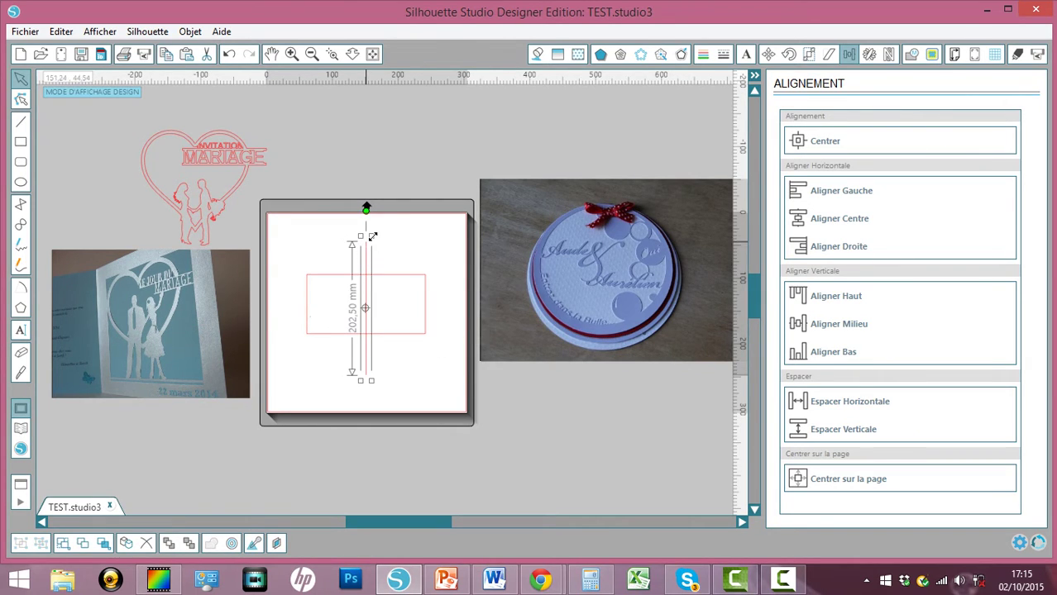
drag(372, 236, 371, 273)
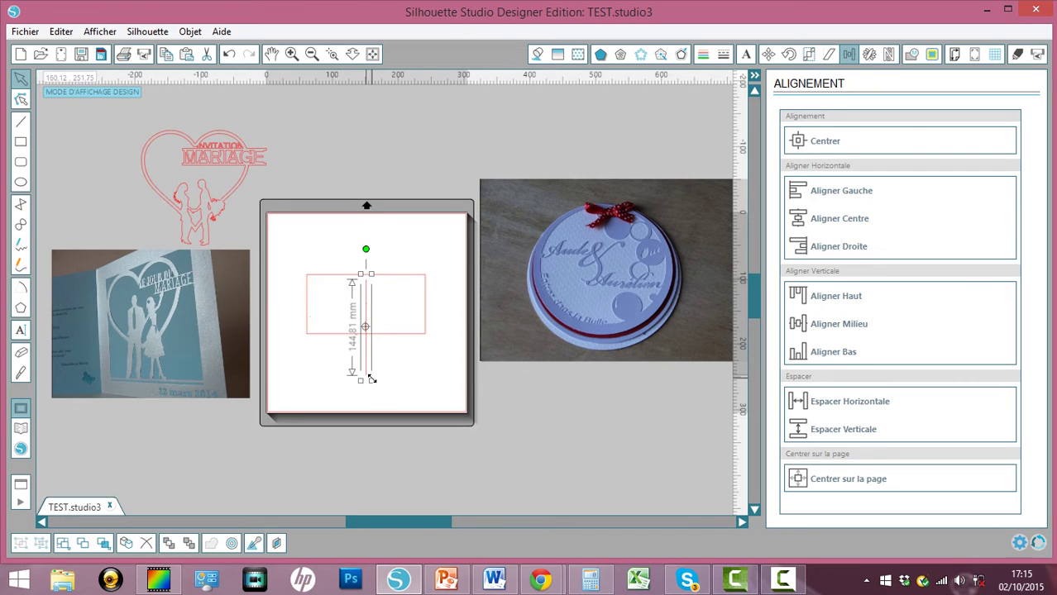
click(332, 55)
drag(290, 266, 442, 347)
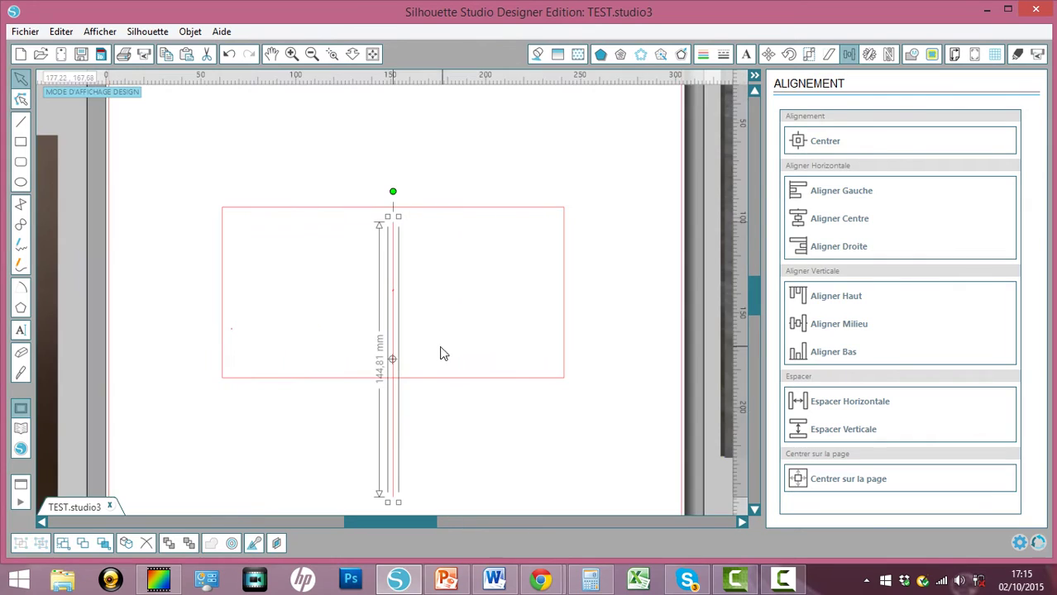
drag(399, 501, 397, 382)
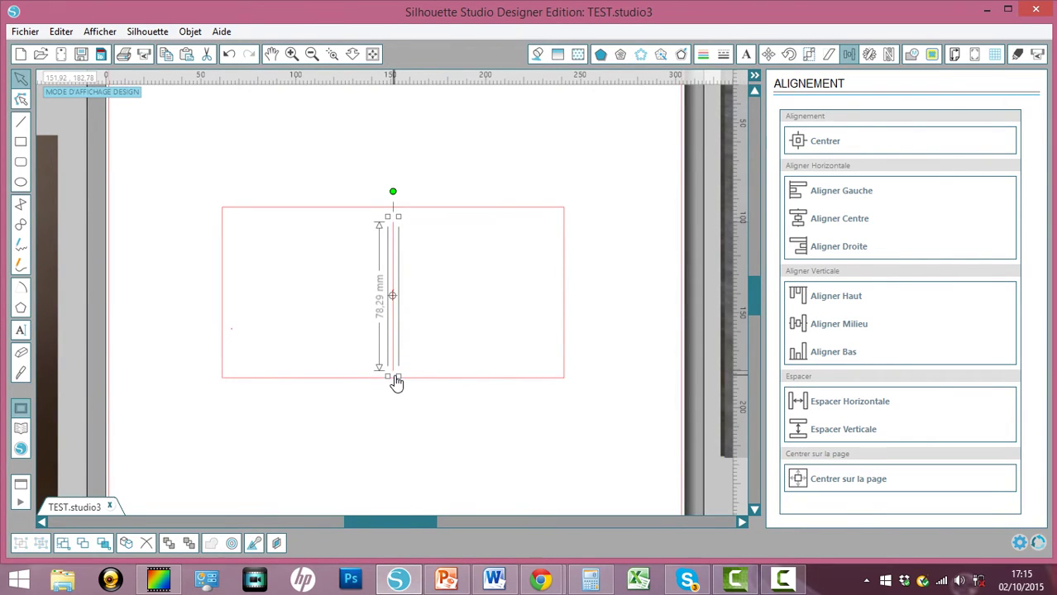
click(724, 56)
click(893, 217)
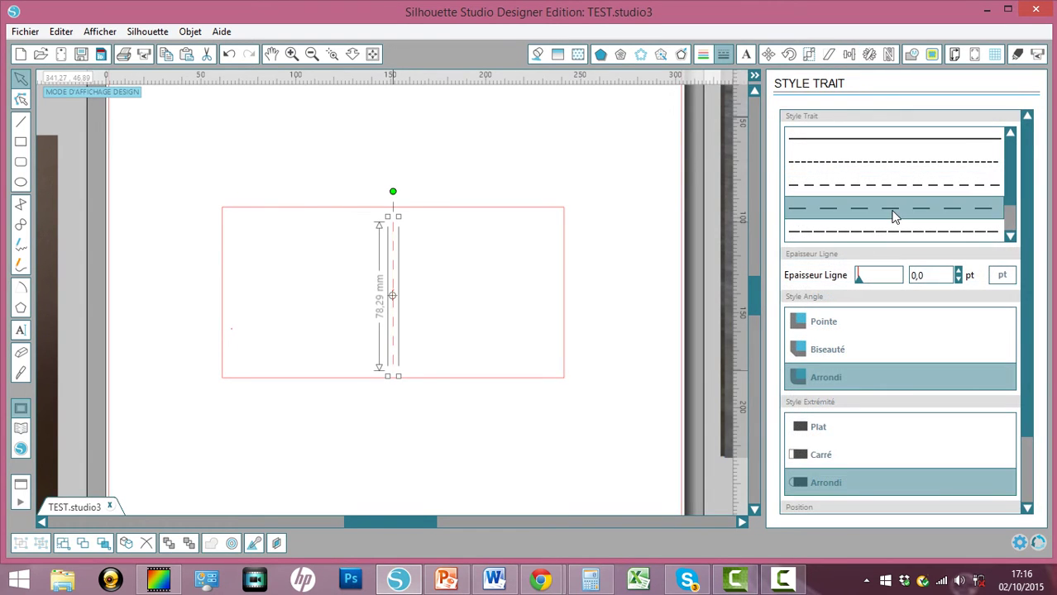
Draw a nearly square window about 66 × 64 mm inside the card's right half, beside the dashed fold line.
click(311, 54)
click(313, 55)
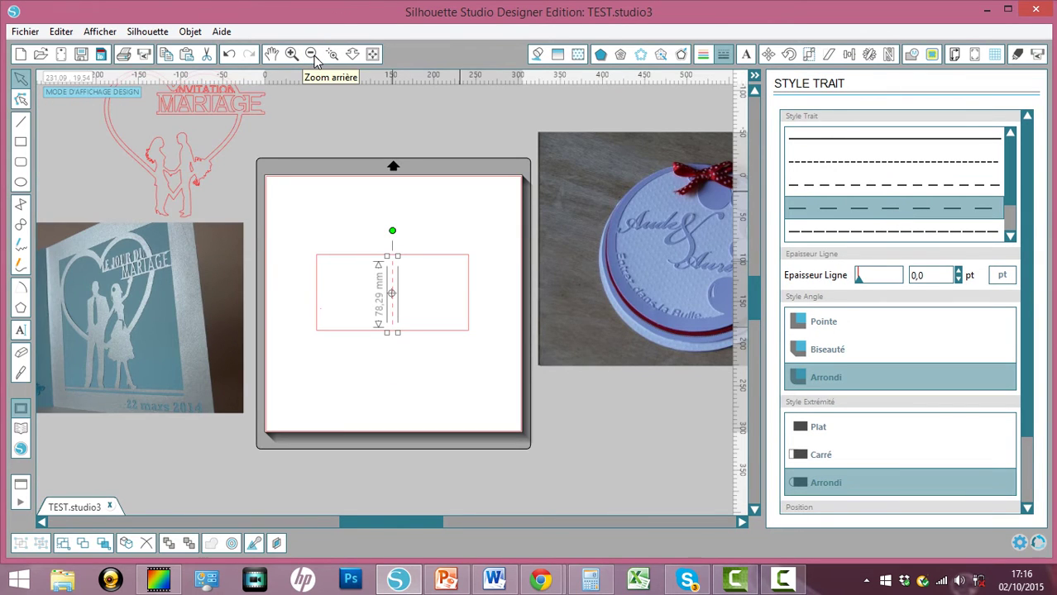
click(21, 146)
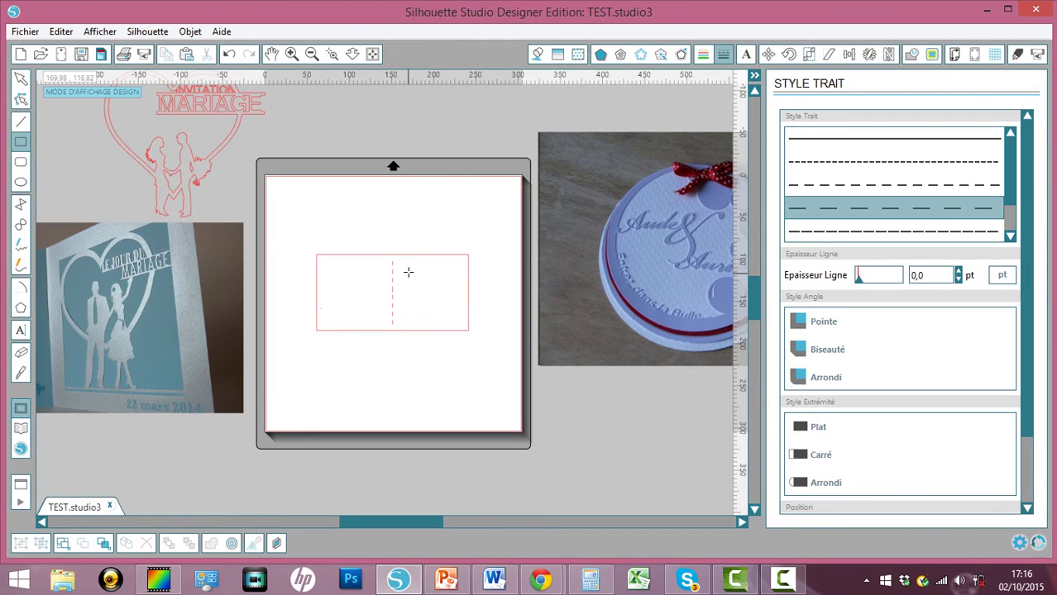
drag(402, 266, 459, 316)
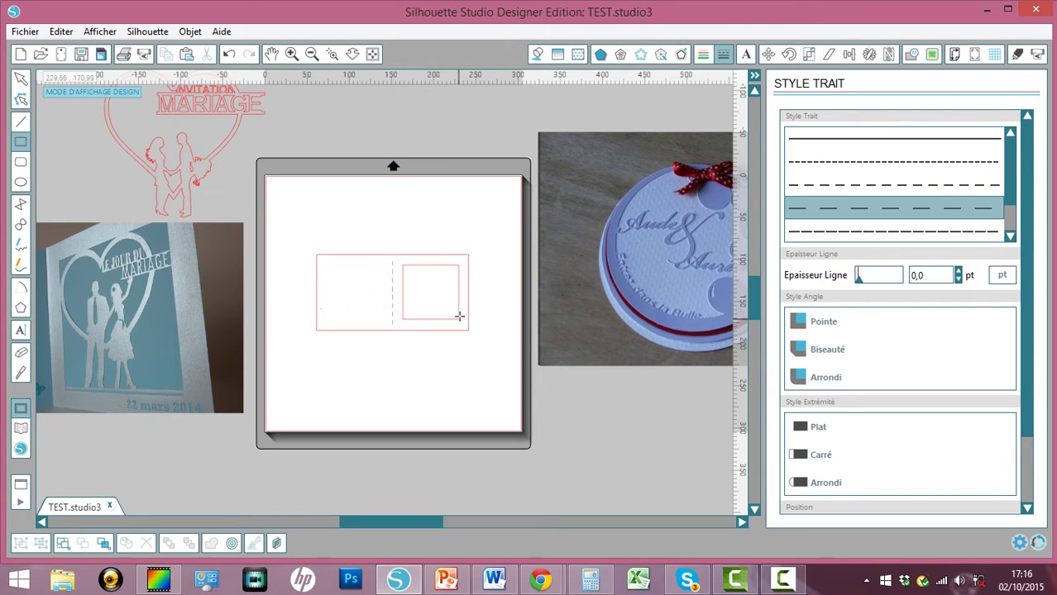
Bring the welded heart design onto the page over the card and shrink it to about 57 × 52 mm.
click(21, 78)
drag(198, 163, 514, 283)
click(331, 54)
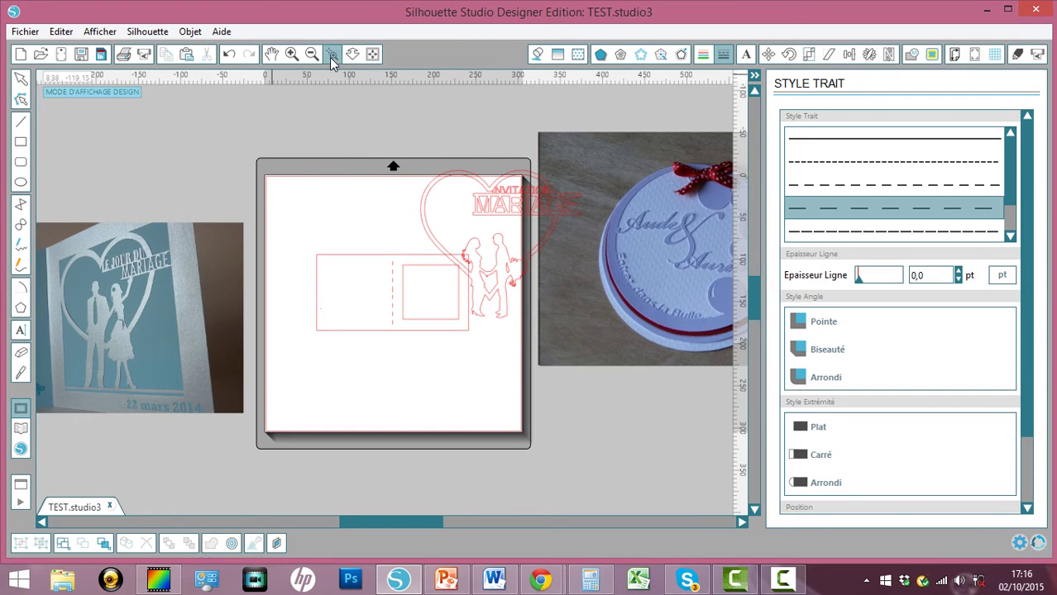
drag(270, 201, 537, 375)
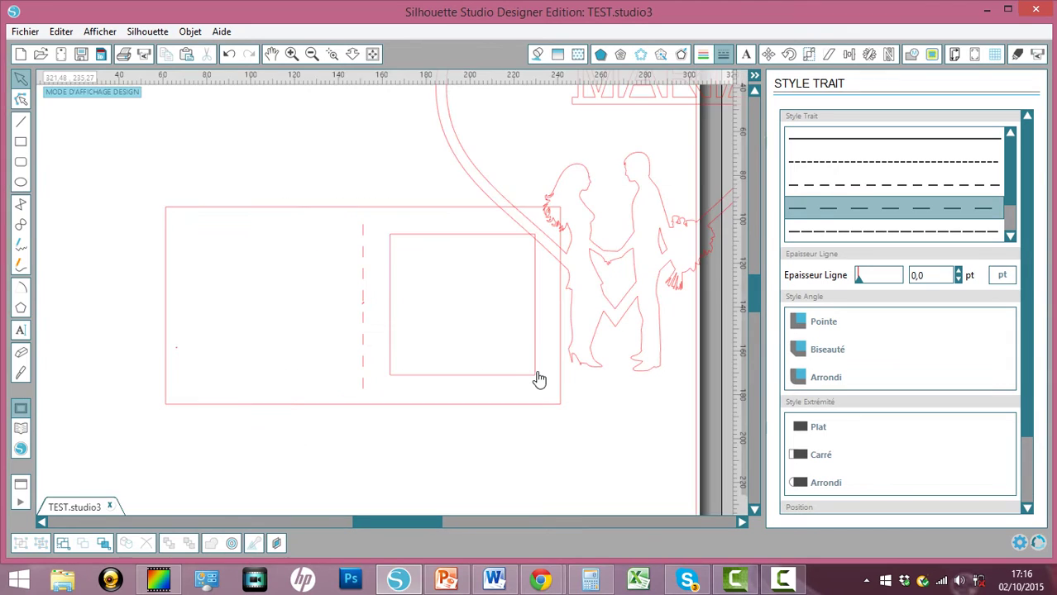
click(311, 54)
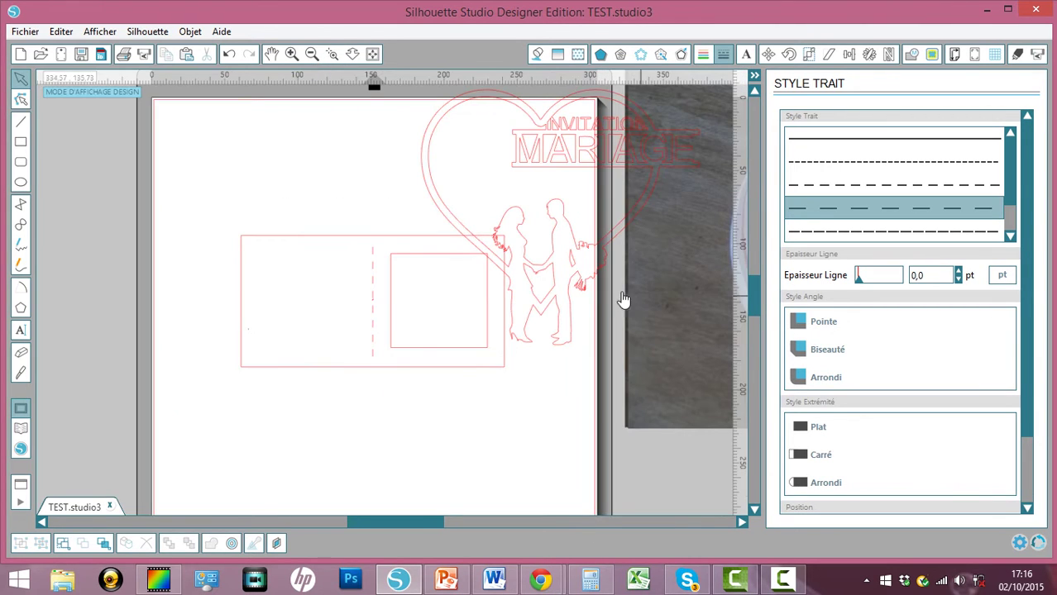
drag(579, 280, 449, 354)
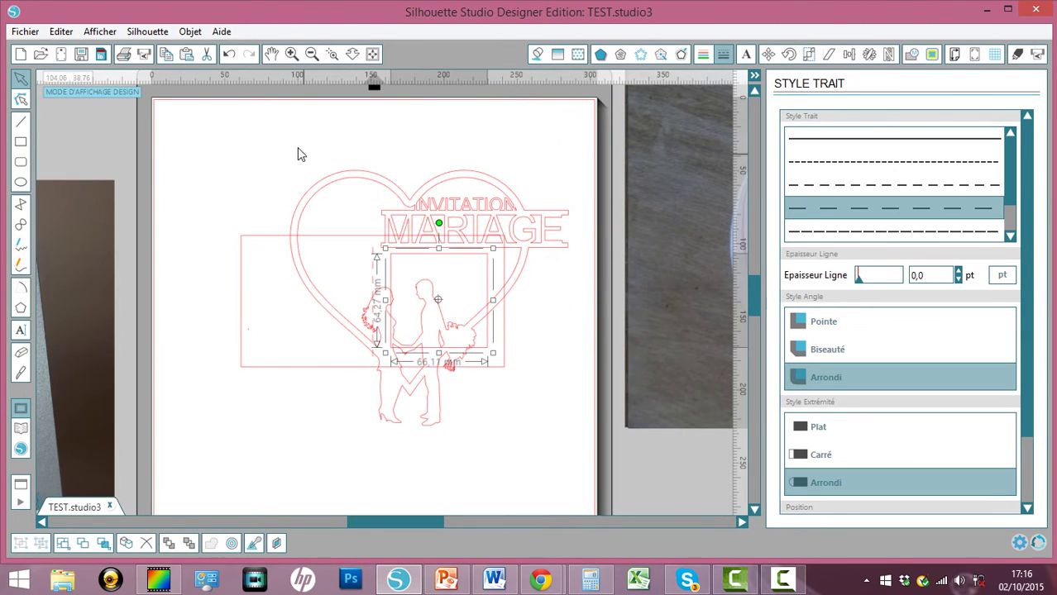
click(325, 193)
drag(284, 165, 471, 332)
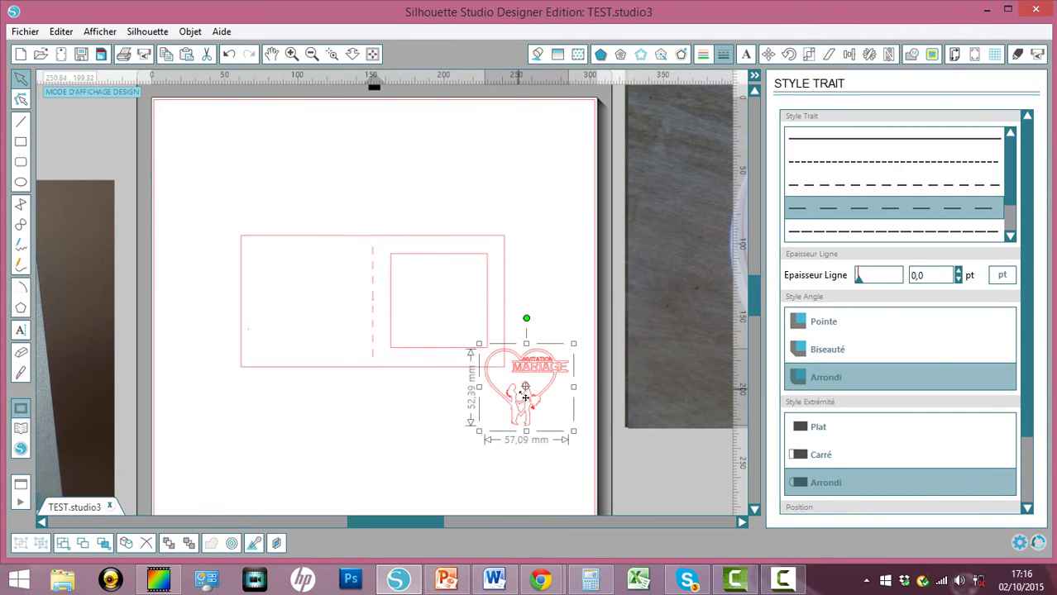
Move the heart design into the square window and enlarge it to about 67 × 61 mm to span the window's width.
drag(518, 409, 425, 310)
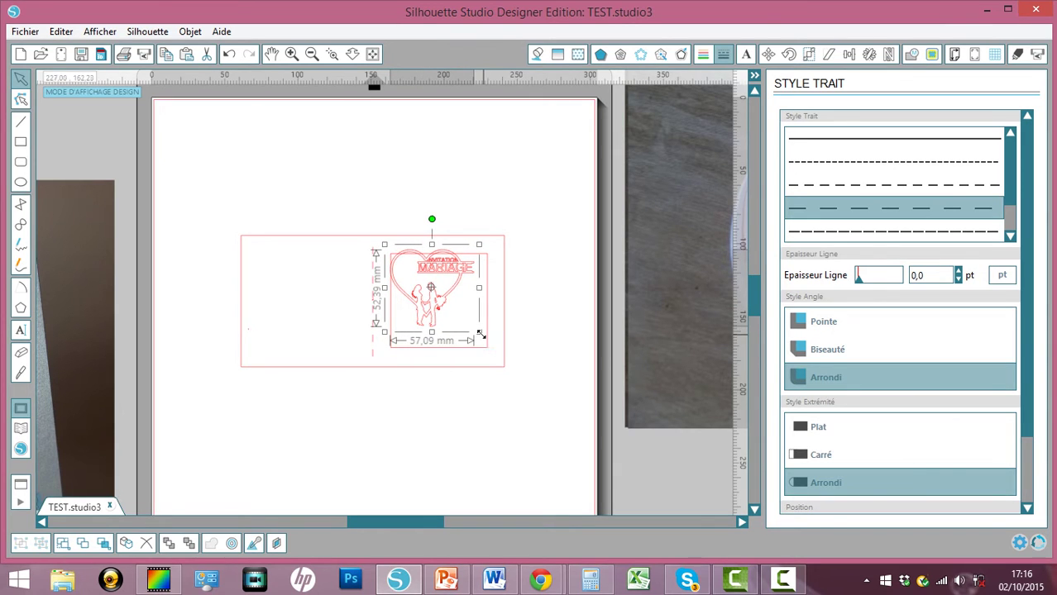
drag(480, 332, 493, 344)
click(332, 54)
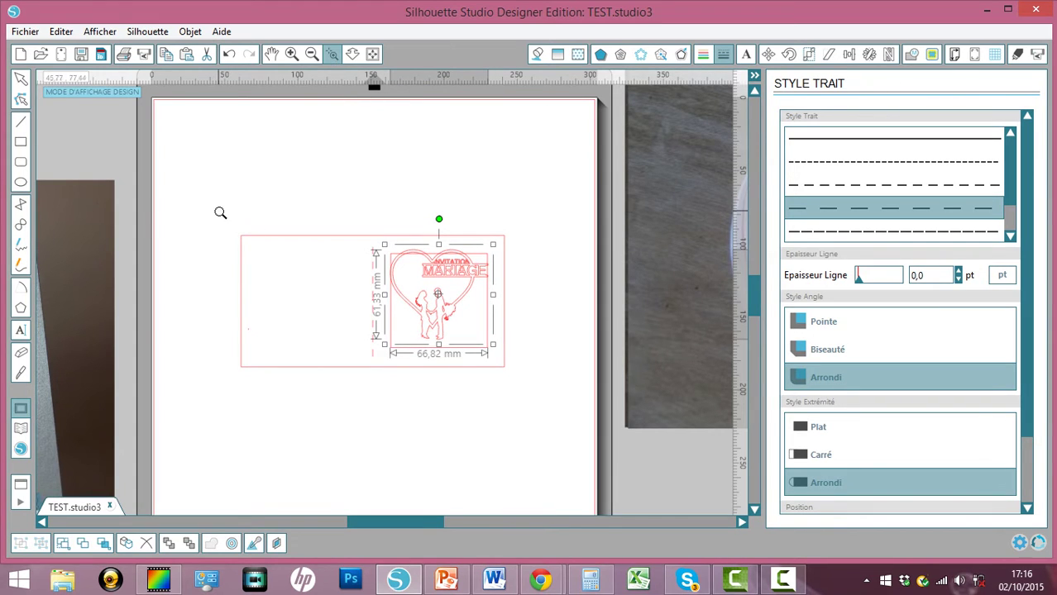
drag(218, 212, 575, 406)
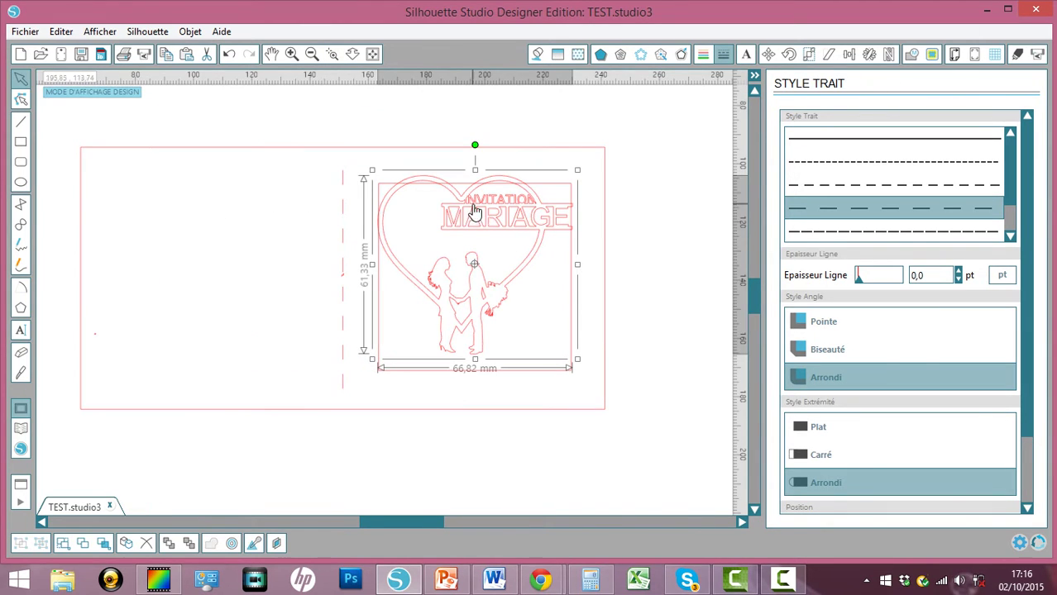
drag(578, 361, 579, 361)
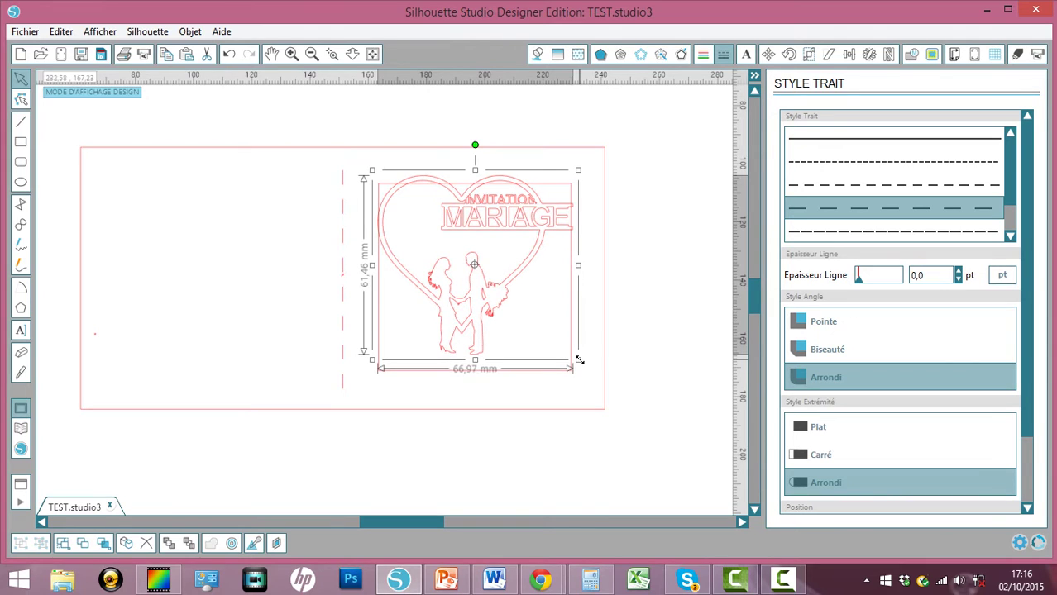
Shift the heart design slightly up, widen it to about 68 mm so it overlaps both window sides, and select the card outline.
click(631, 347)
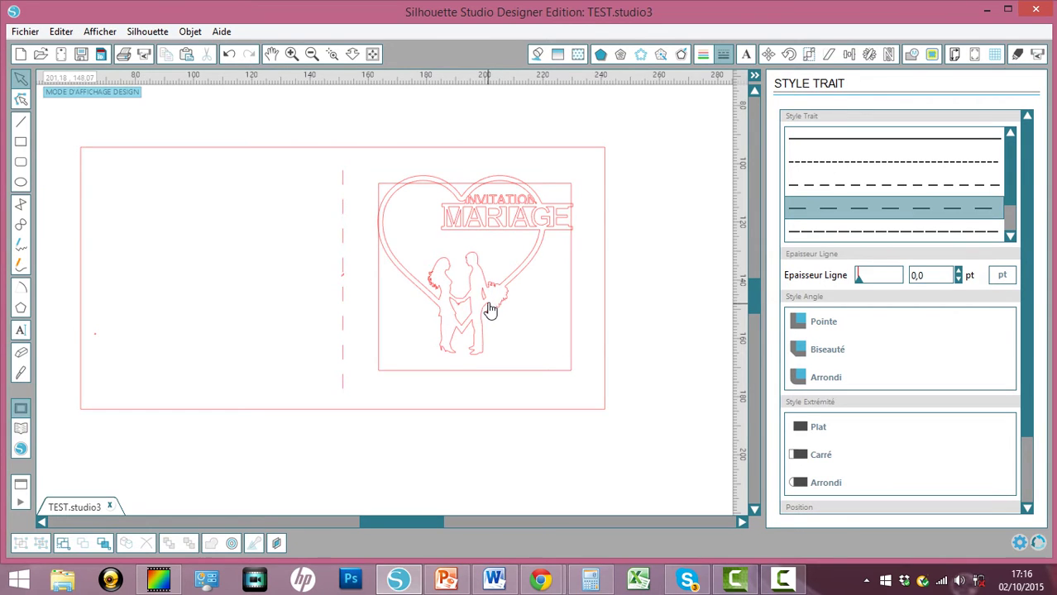
drag(491, 310, 489, 300)
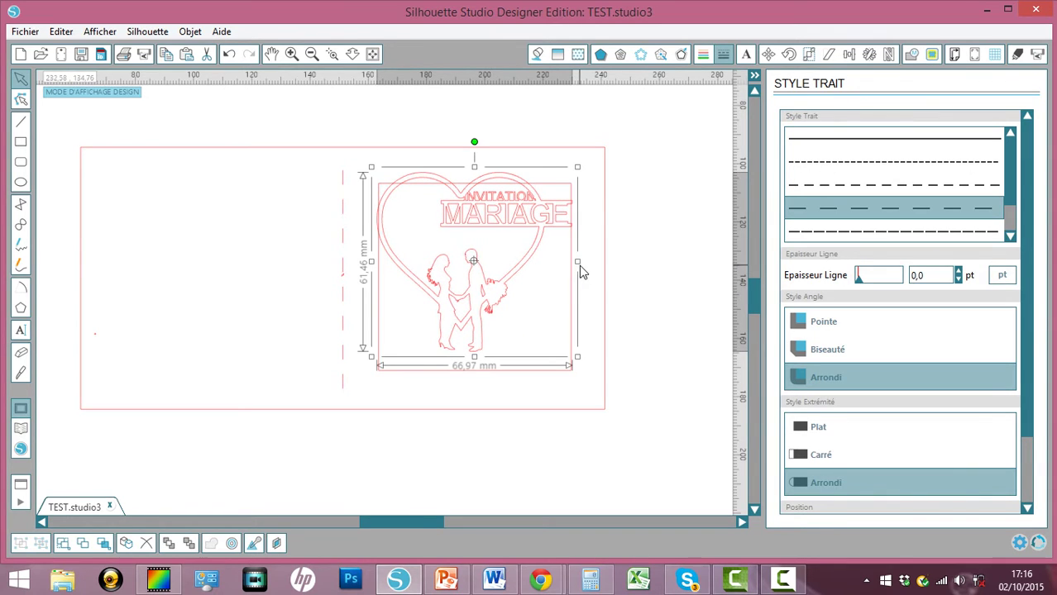
drag(578, 261, 581, 261)
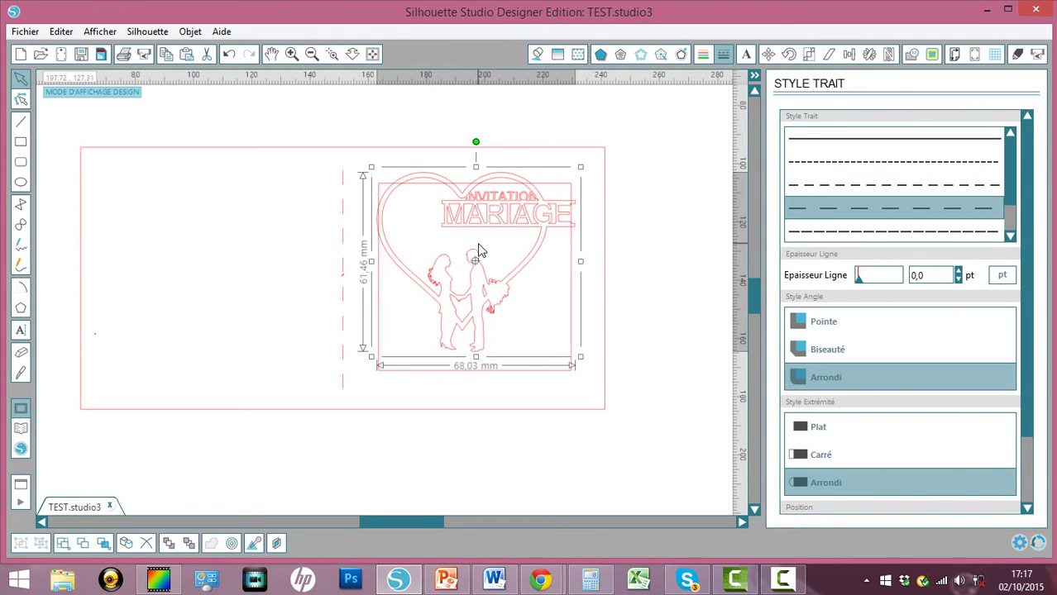
drag(493, 277, 492, 278)
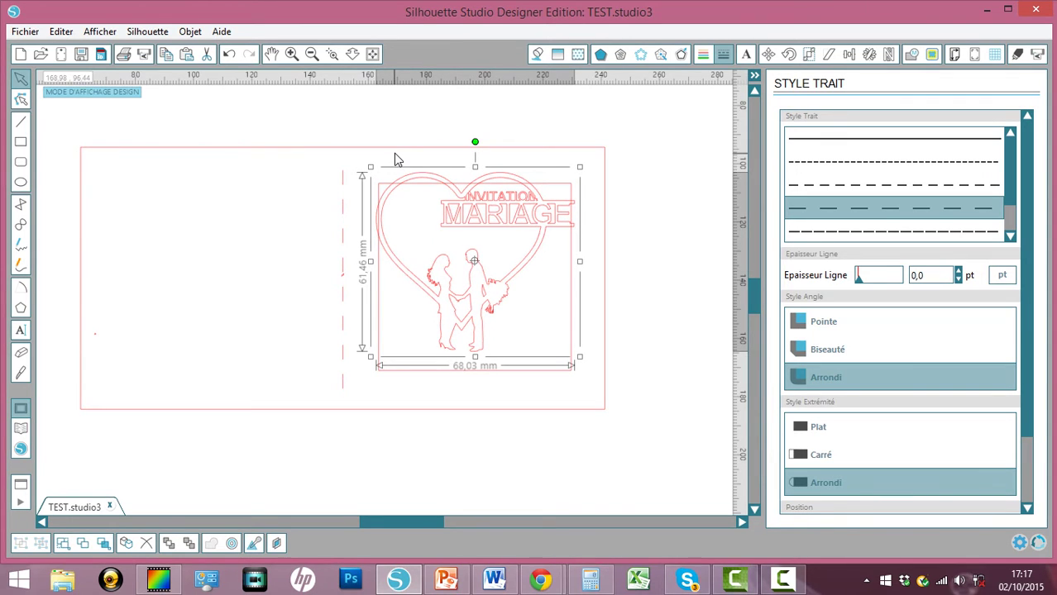
drag(364, 107, 444, 152)
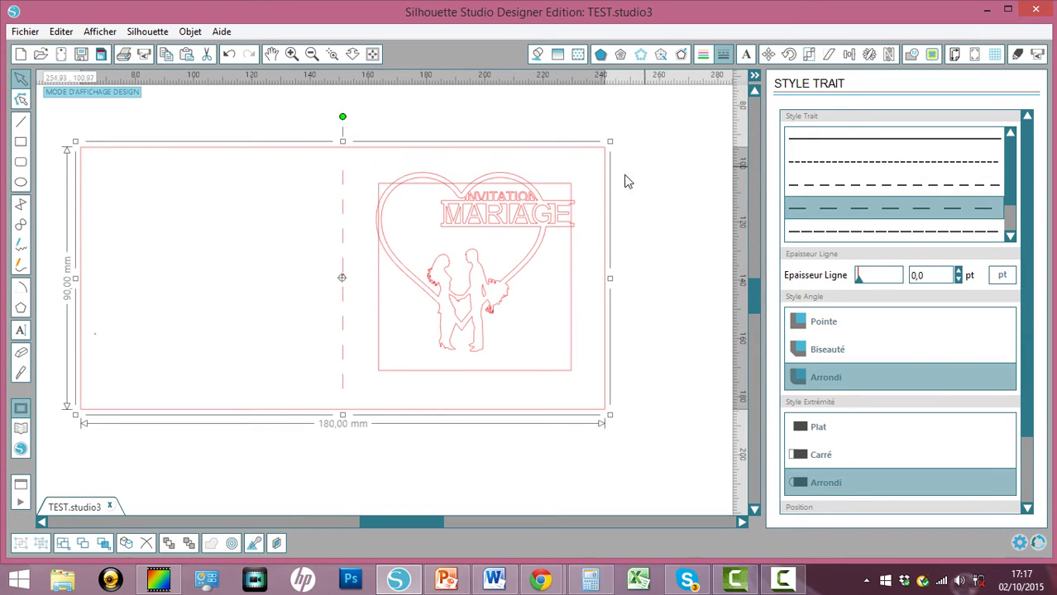
Add the square window to the card outline selection and combine both into a compound path.
shift+click(567, 372)
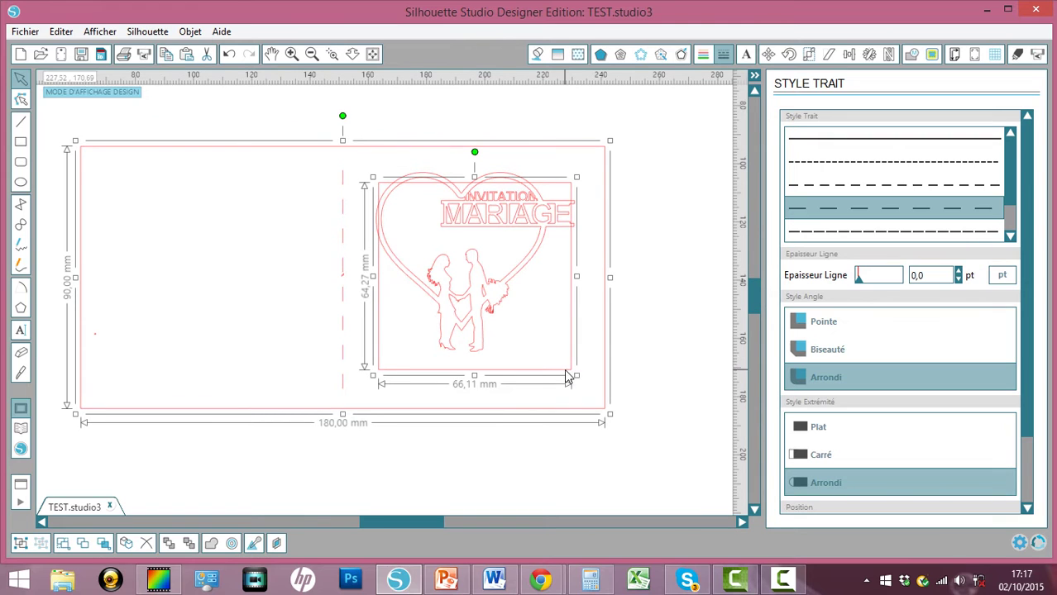
right_click(567, 376)
click(633, 476)
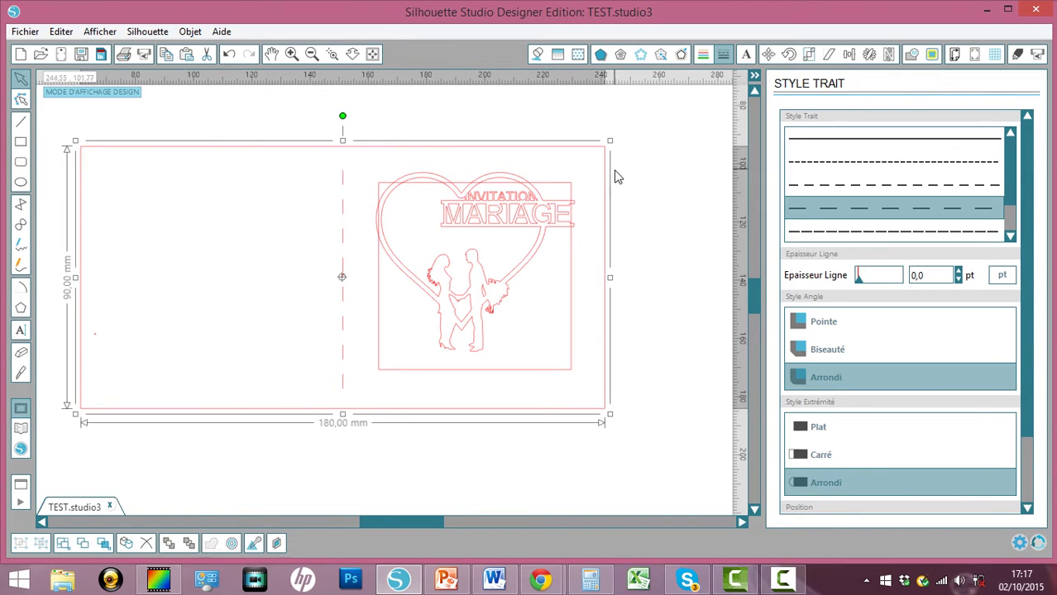
Try welding the heart design to the card with its window, and undo the weld.
click(523, 216)
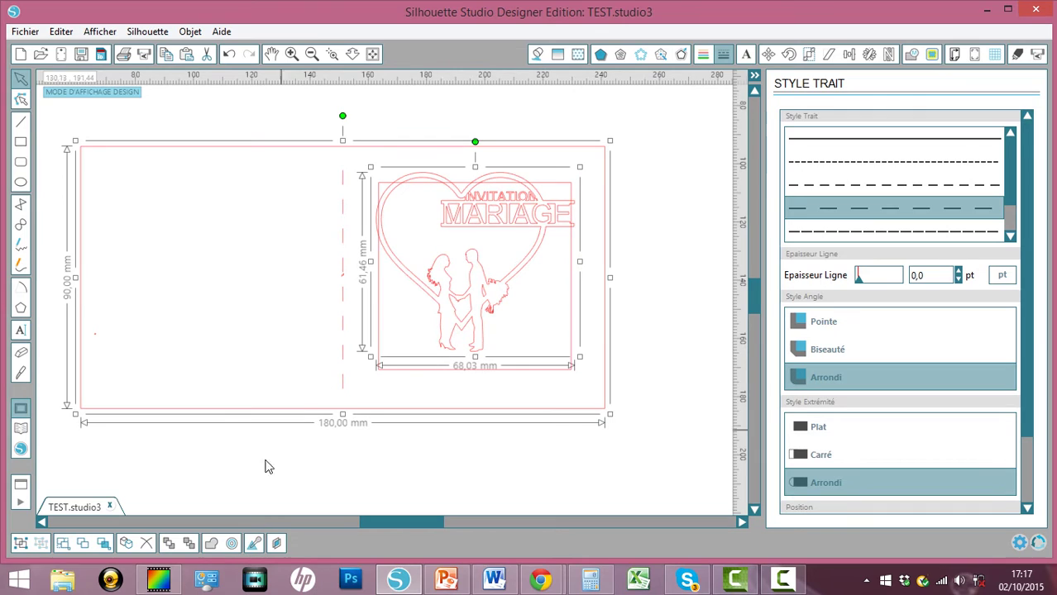
click(213, 545)
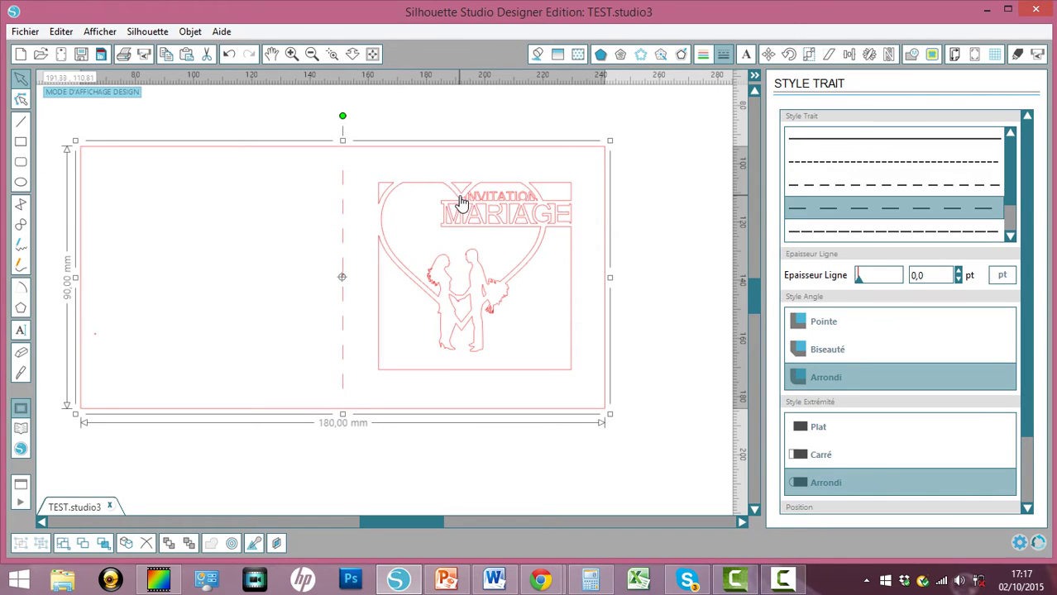
click(231, 57)
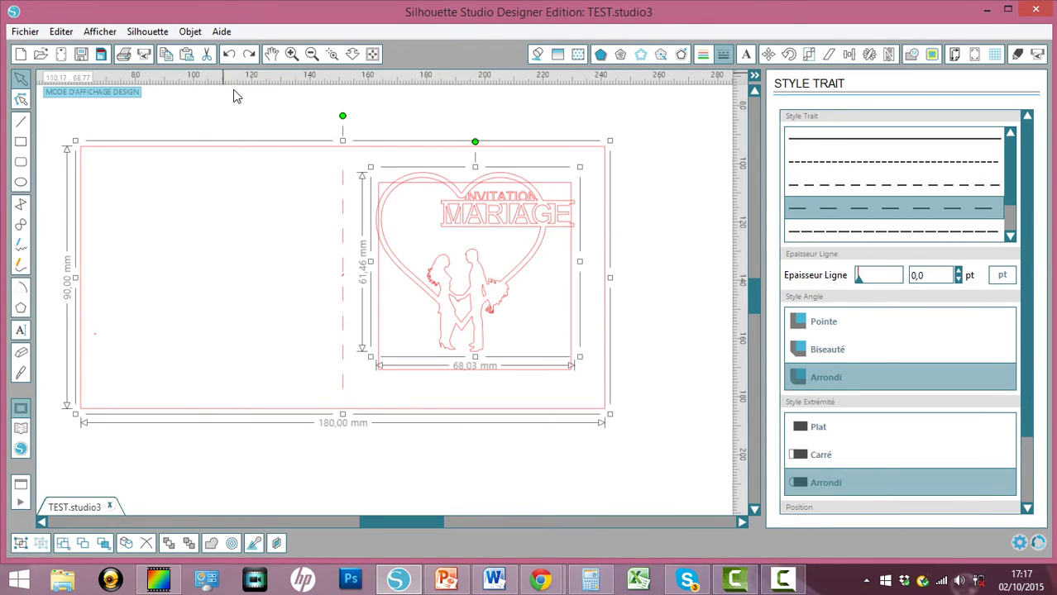
Delete the tiny stray fragment lying on the dashed fold line, keeping the fold line itself.
click(278, 116)
drag(277, 110, 507, 324)
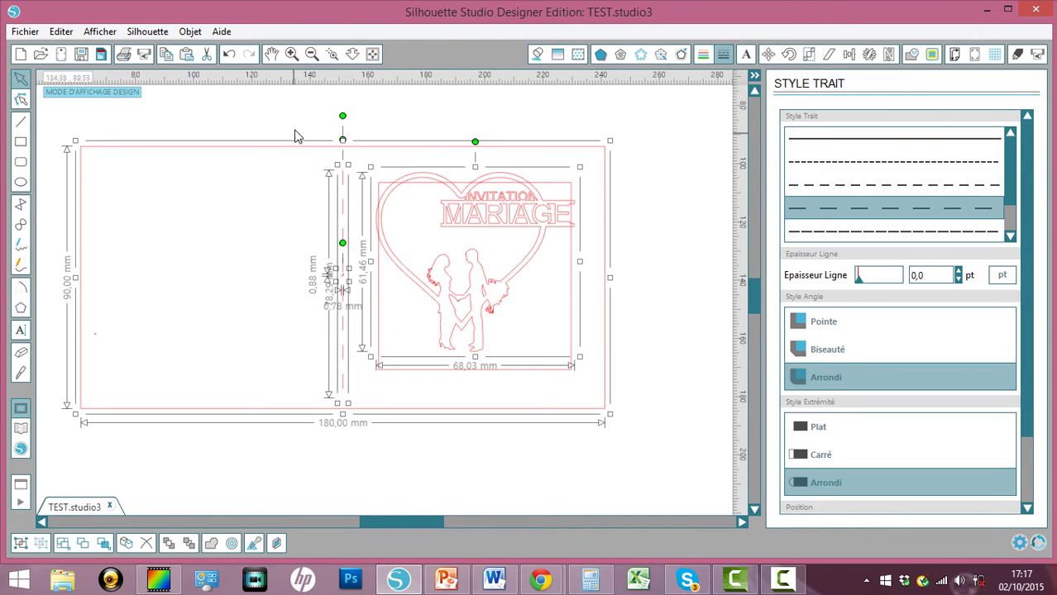
click(349, 263)
click(348, 285)
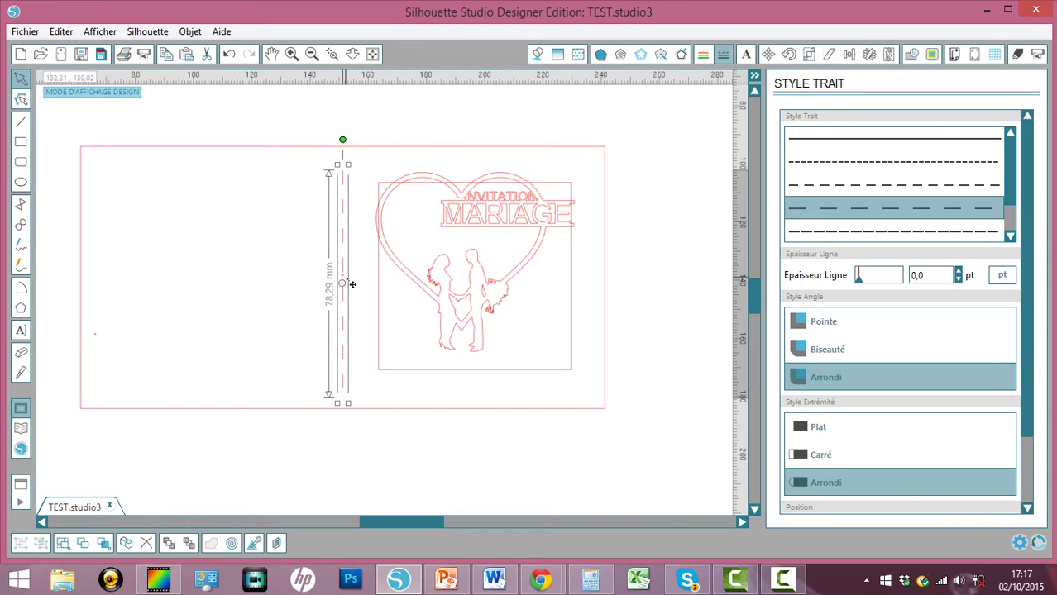
click(344, 281)
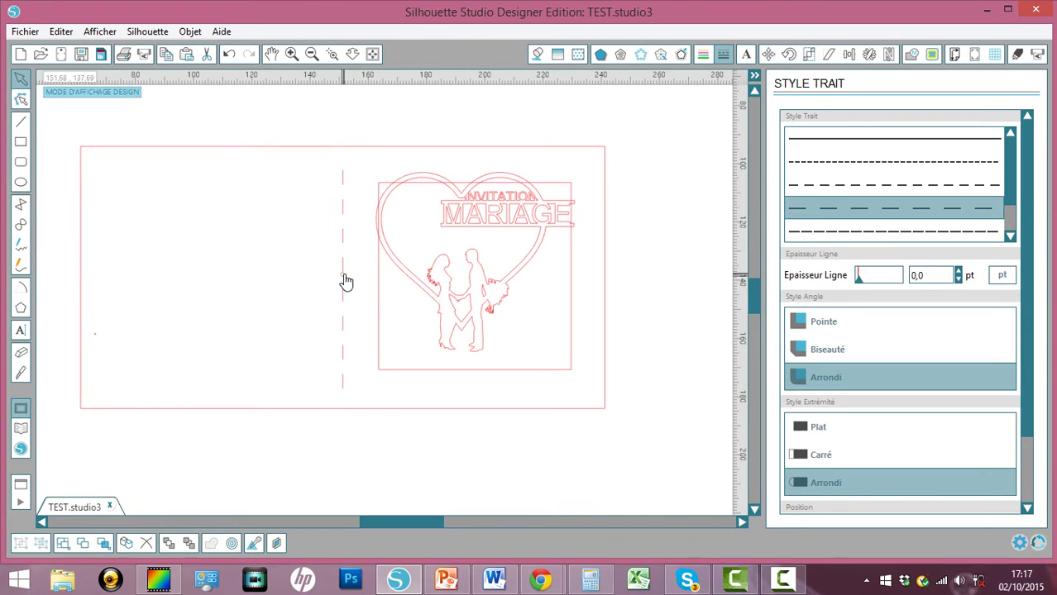
click(348, 281)
click(349, 280)
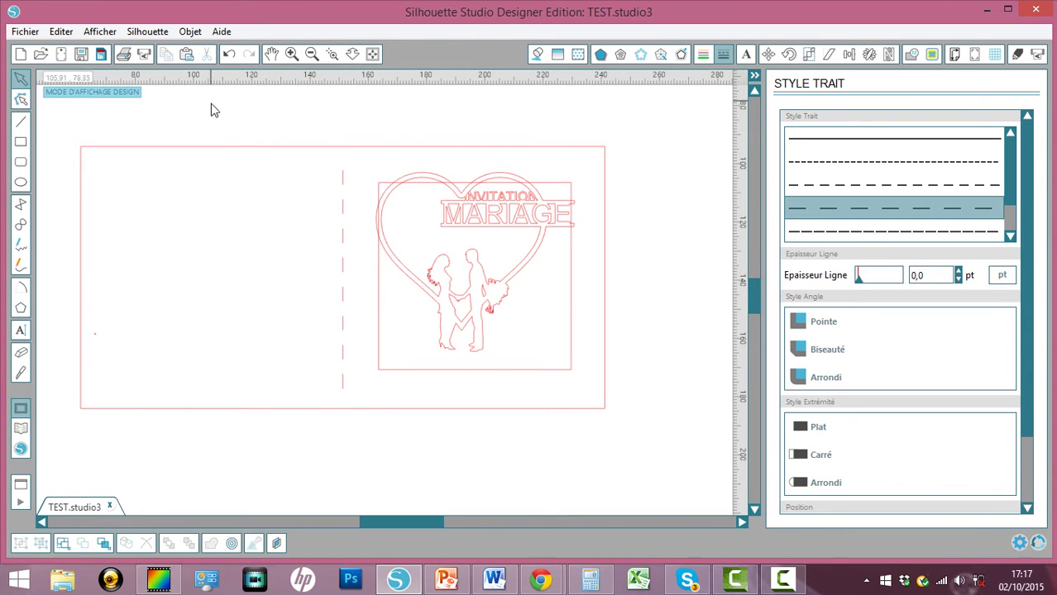
Try welding the card, the fold line and the heart design together, undo the weld, and clear the selection.
drag(216, 124, 649, 453)
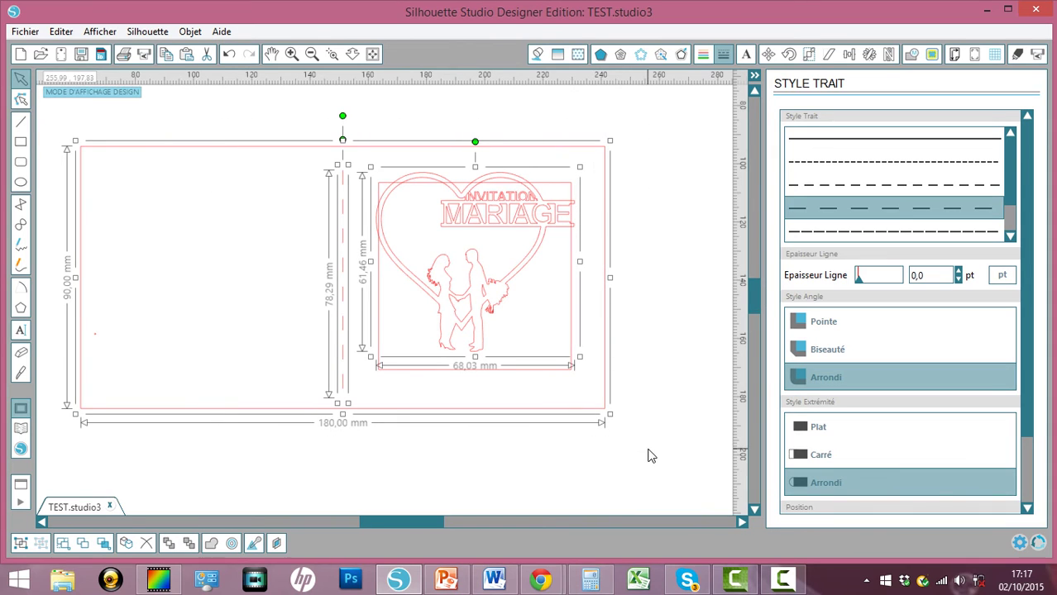
drag(193, 110, 627, 434)
click(214, 542)
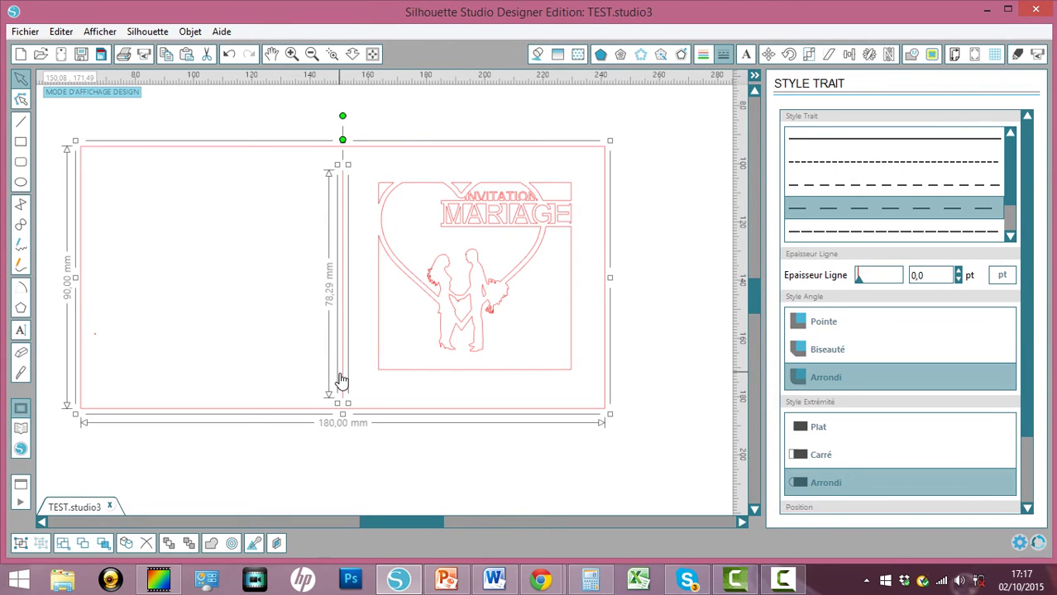
click(231, 55)
click(420, 107)
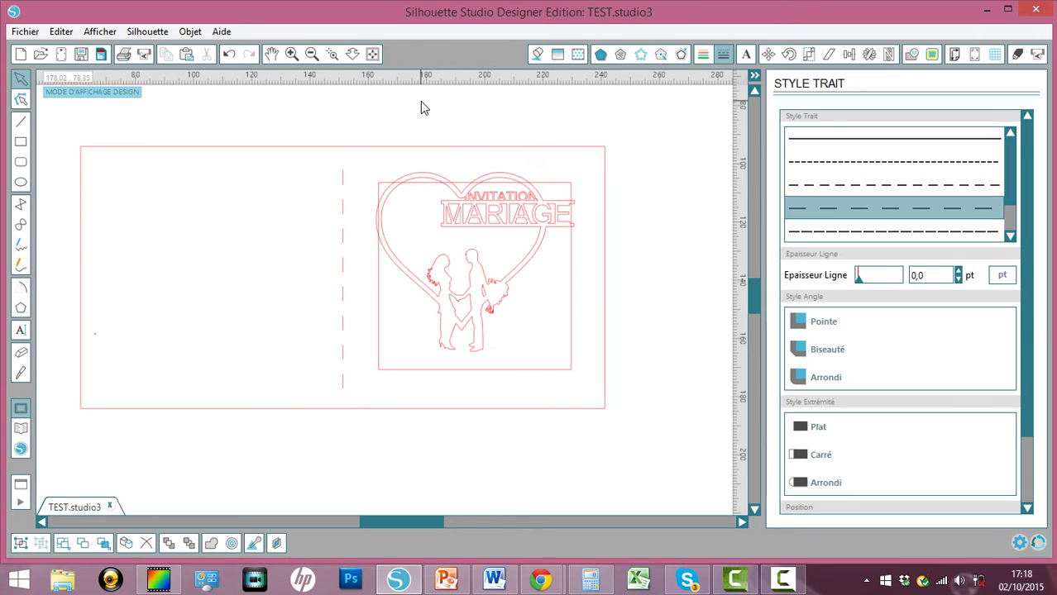
Weld only the heart design and the card with its window into one shape, leaving out the fold line.
click(548, 216)
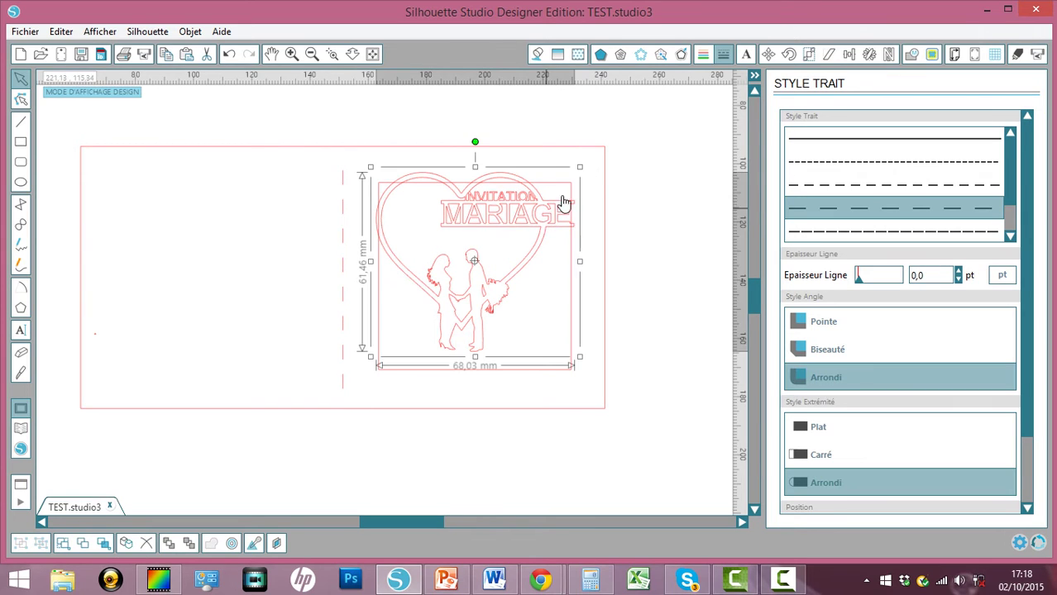
shift+click(606, 179)
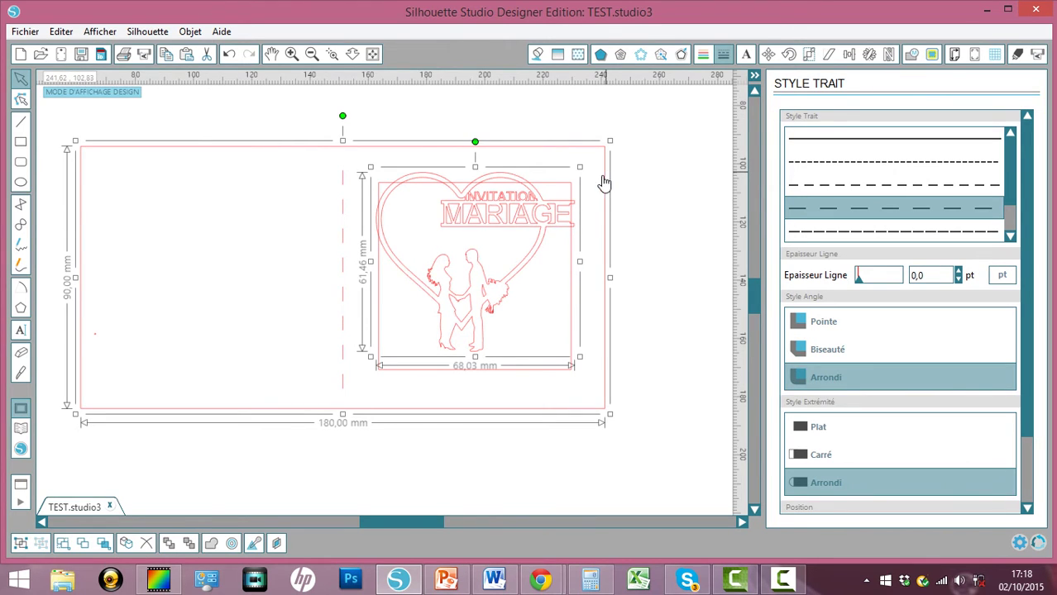
click(212, 550)
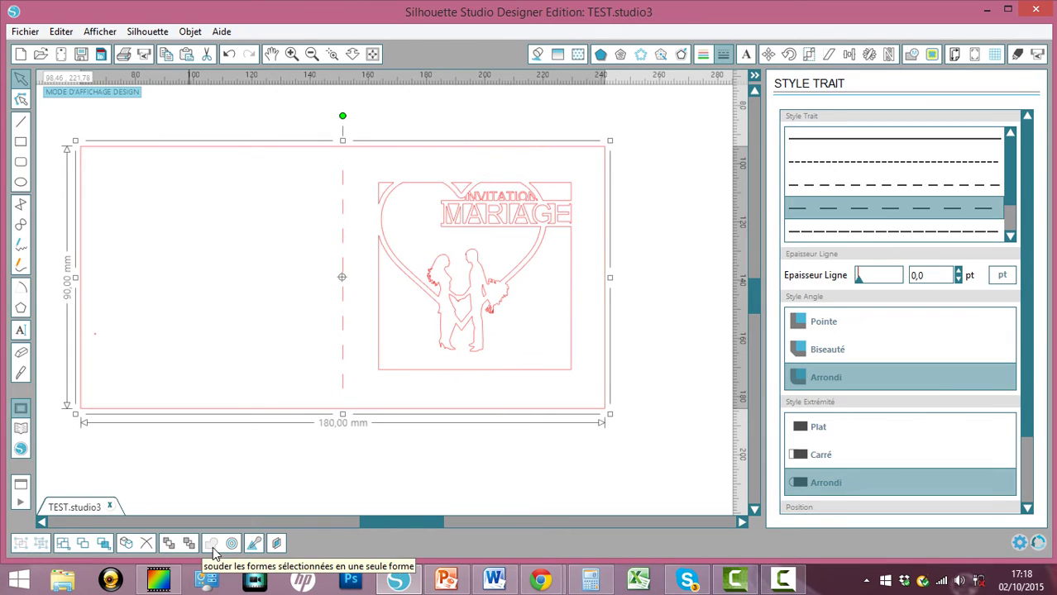
Draw a thin horizontal bar about 71 × 2 mm overlapping both window sides, and position it just under the couple's feet.
click(311, 54)
click(309, 57)
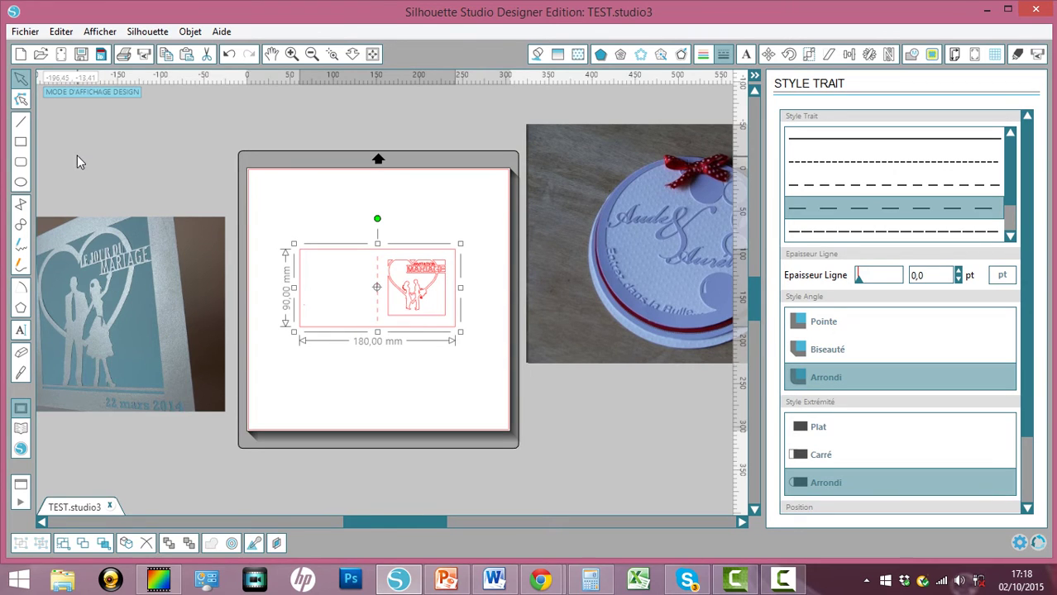
click(331, 54)
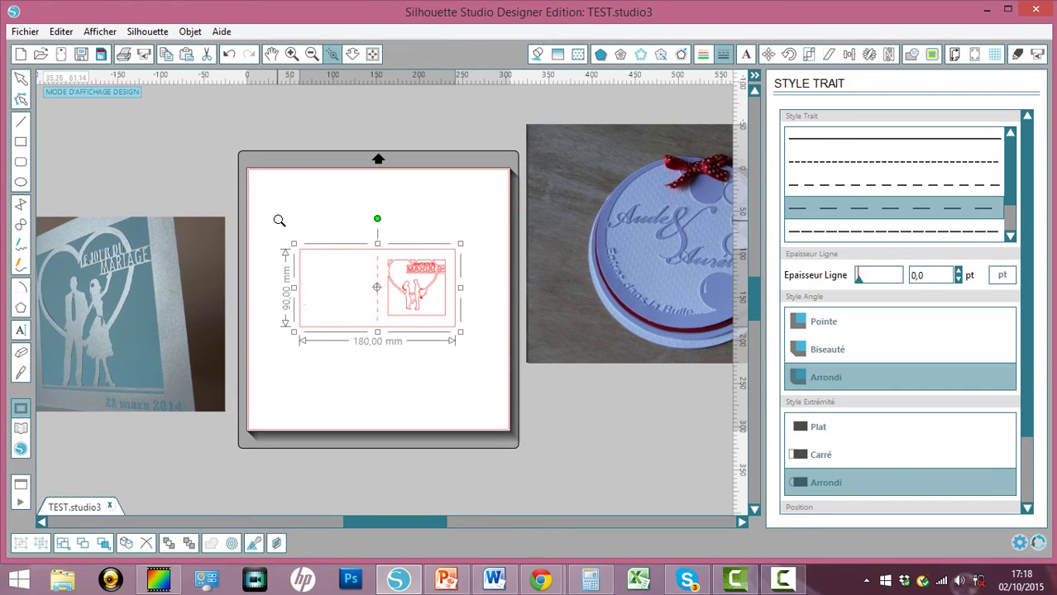
drag(281, 220, 490, 377)
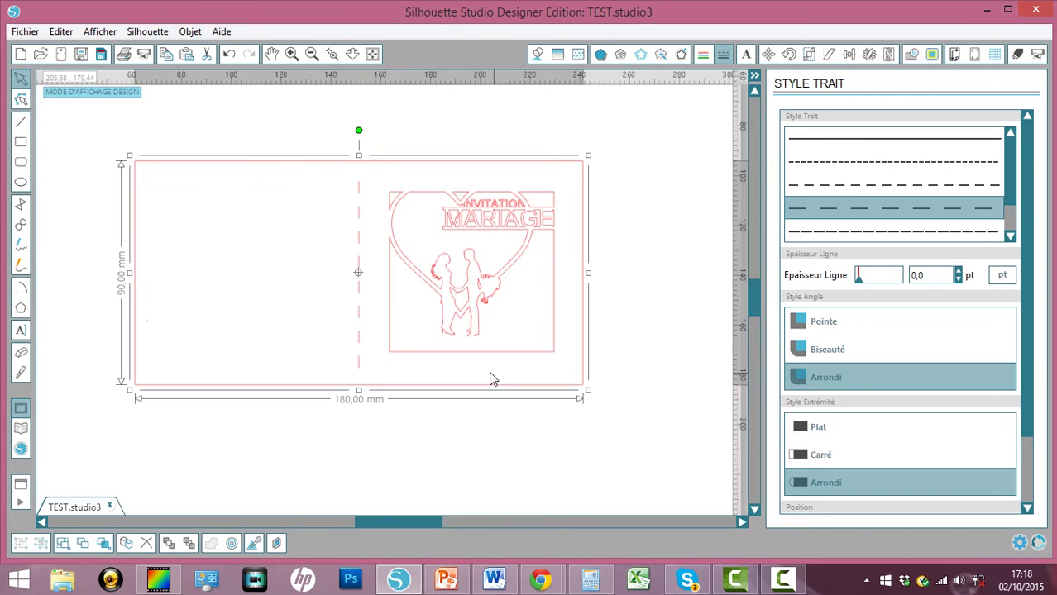
click(20, 145)
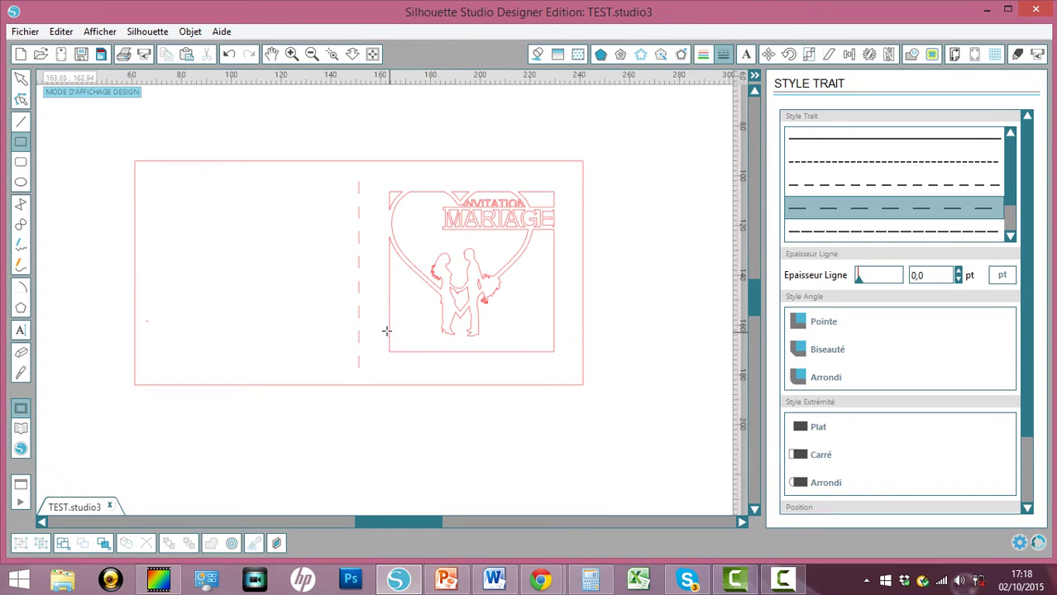
drag(384, 330, 559, 333)
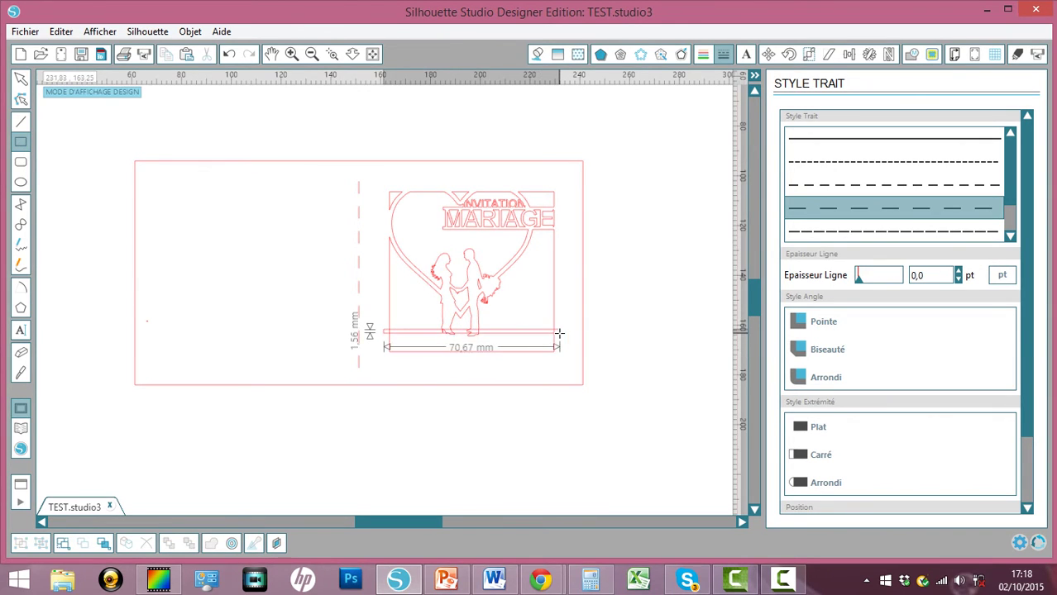
click(21, 78)
click(509, 342)
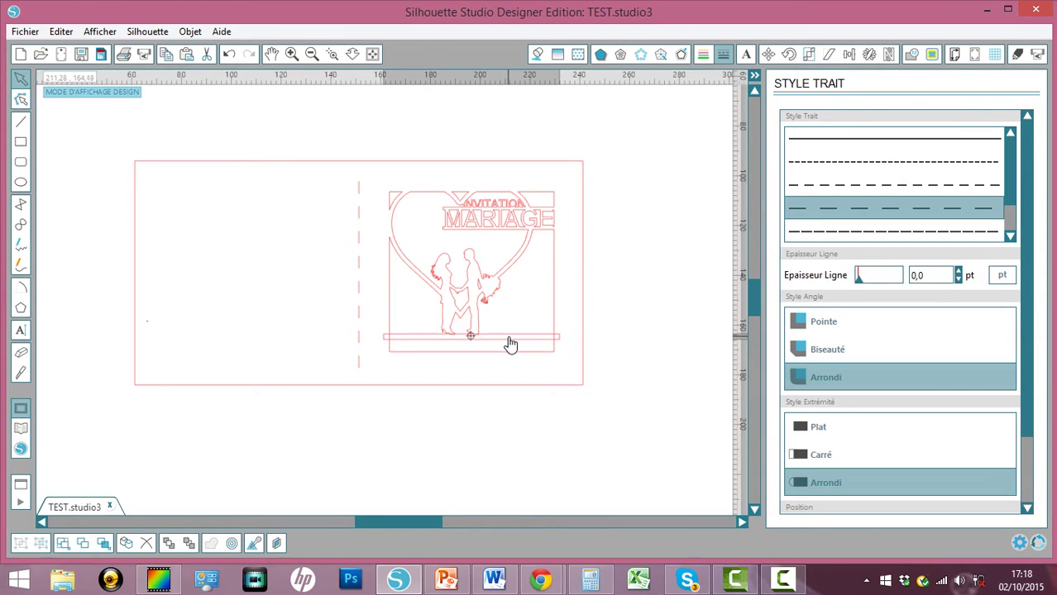
click(510, 342)
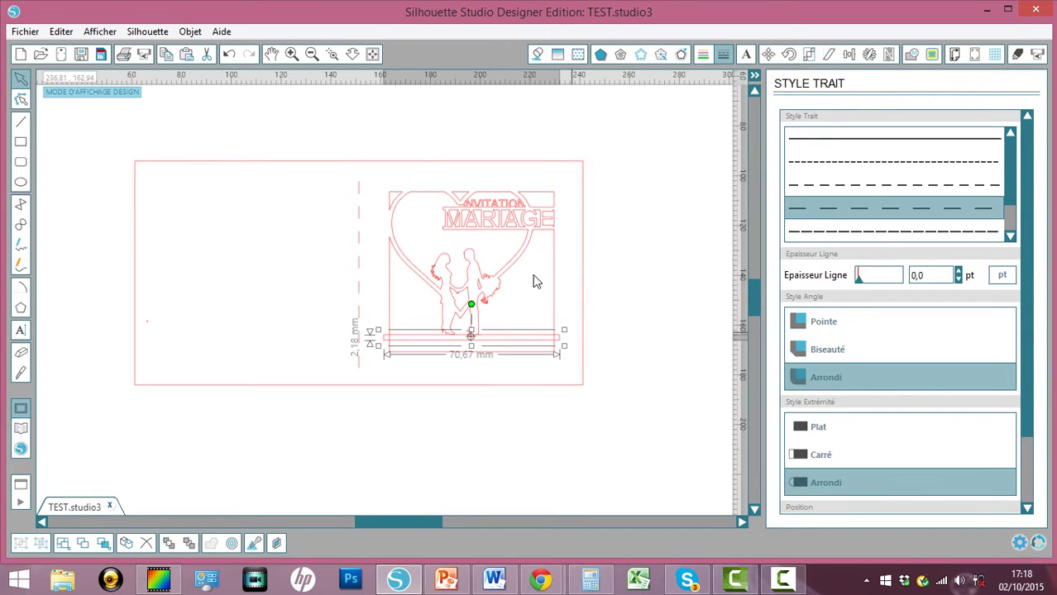
Weld the thin base bar to the card so it joins the couple's feet to the window sides.
click(635, 166)
drag(635, 166, 490, 359)
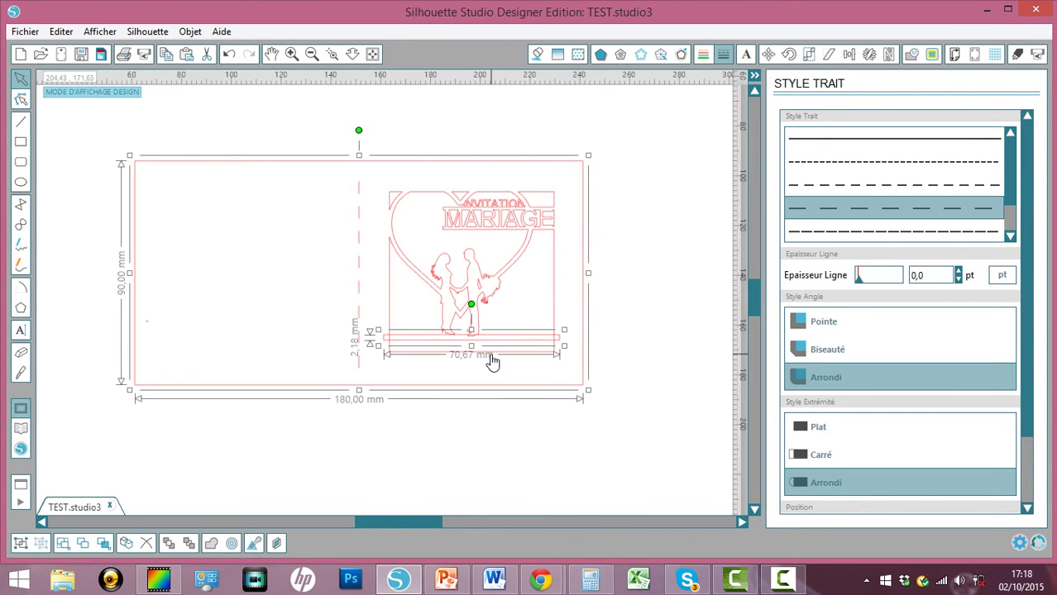
click(212, 545)
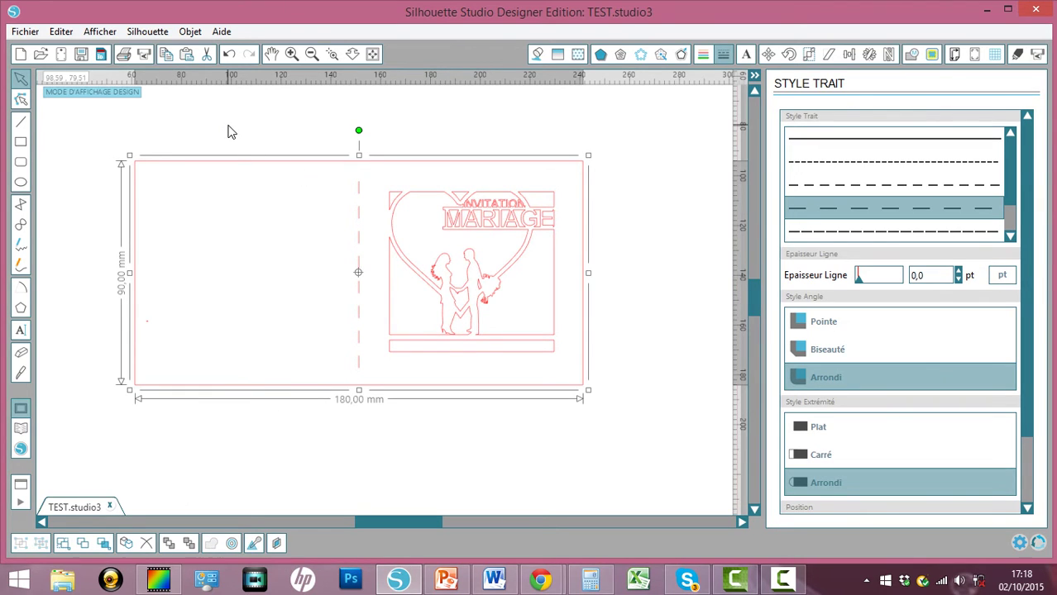
Try grouping the card with the fold line and filling the group grey, and undo both the fill and the grouping.
drag(230, 134, 601, 427)
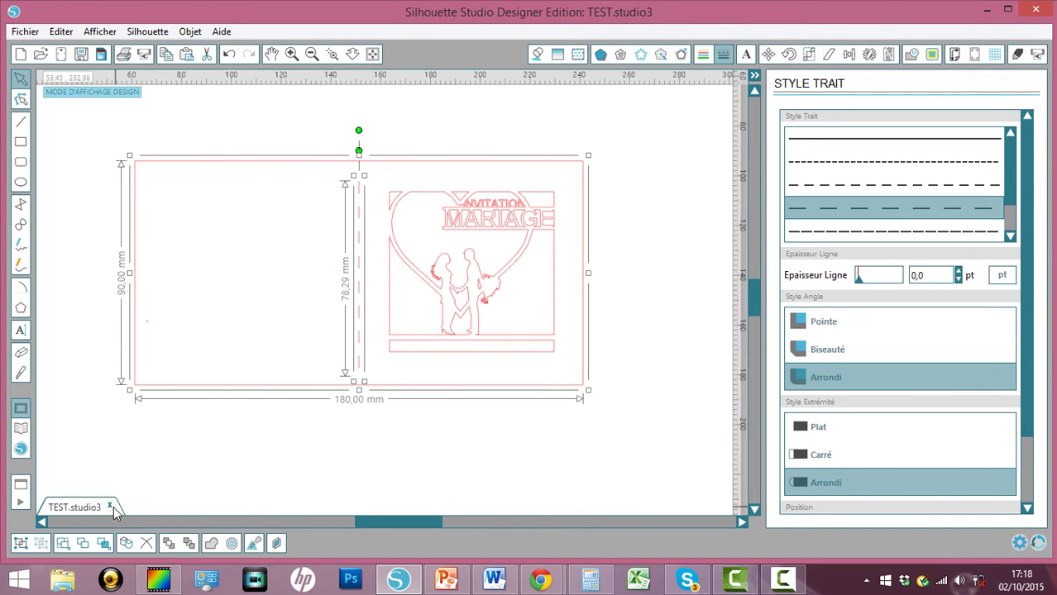
click(24, 549)
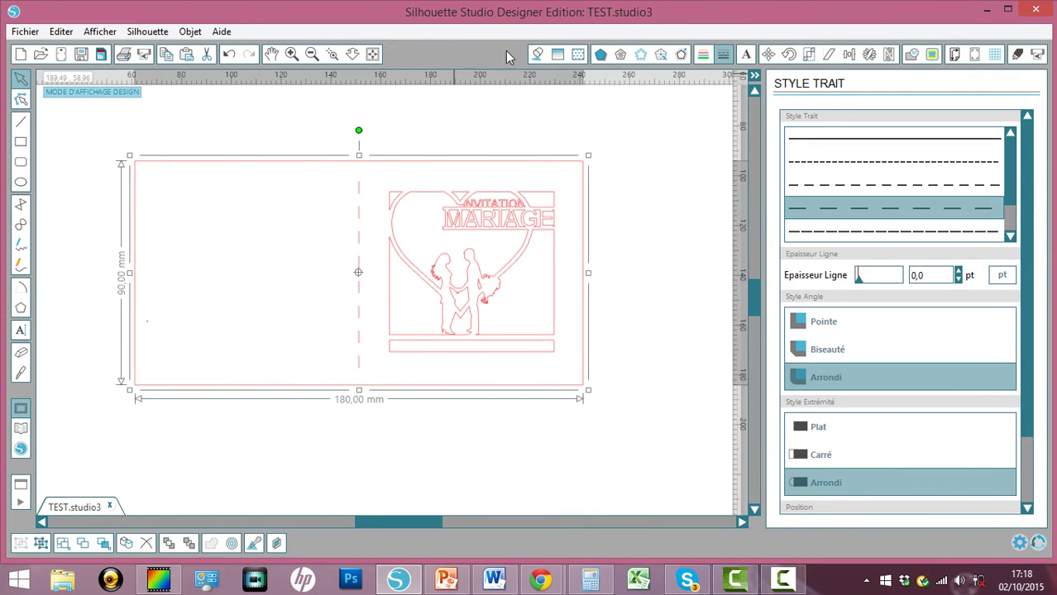
click(538, 54)
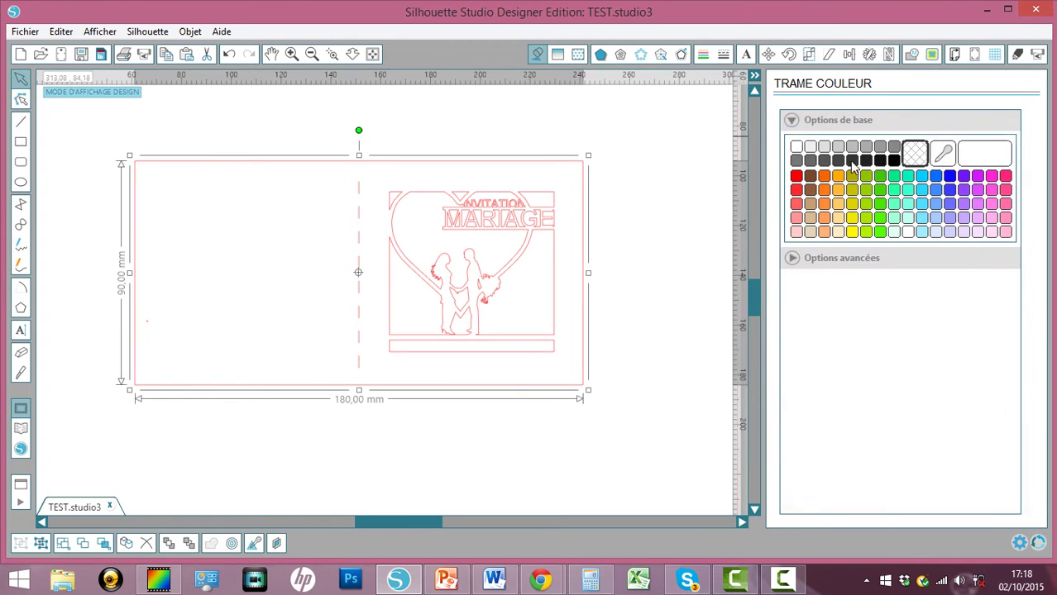
click(894, 148)
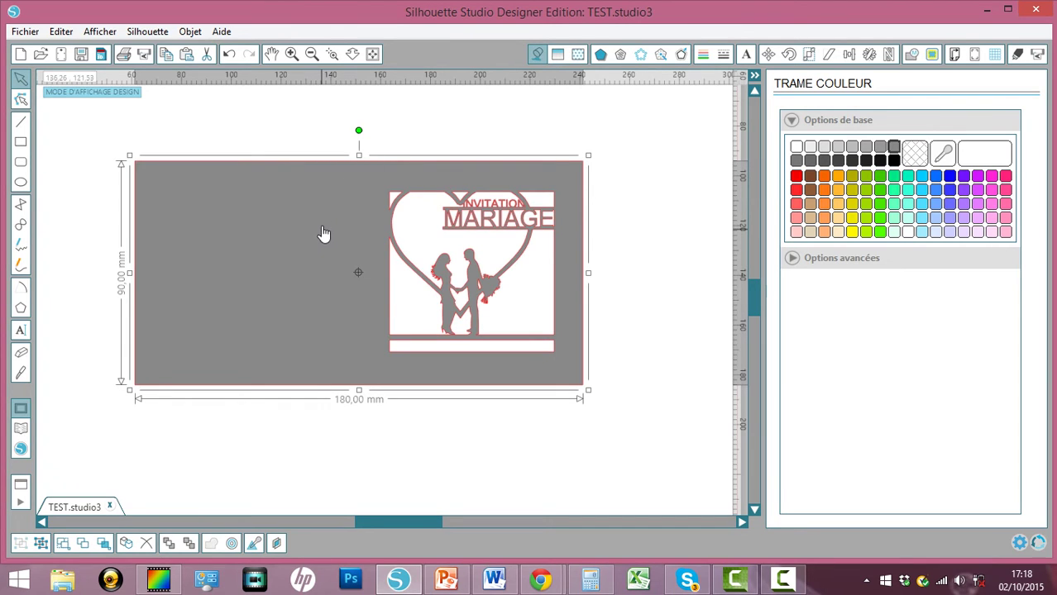
click(229, 54)
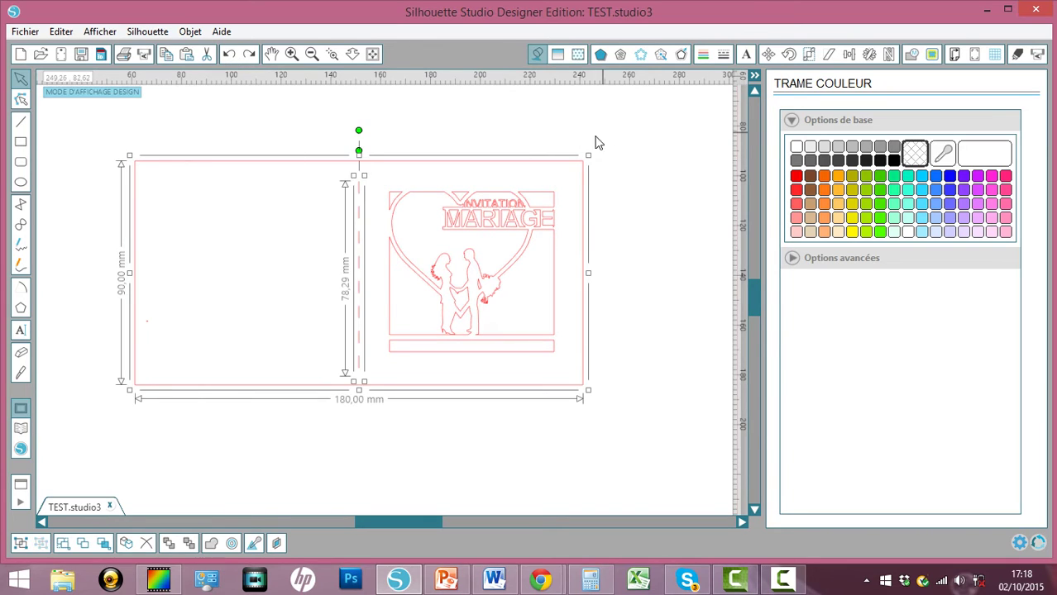
Select the welded card without the fold line and fill it with medium grey.
click(536, 138)
drag(268, 124, 507, 169)
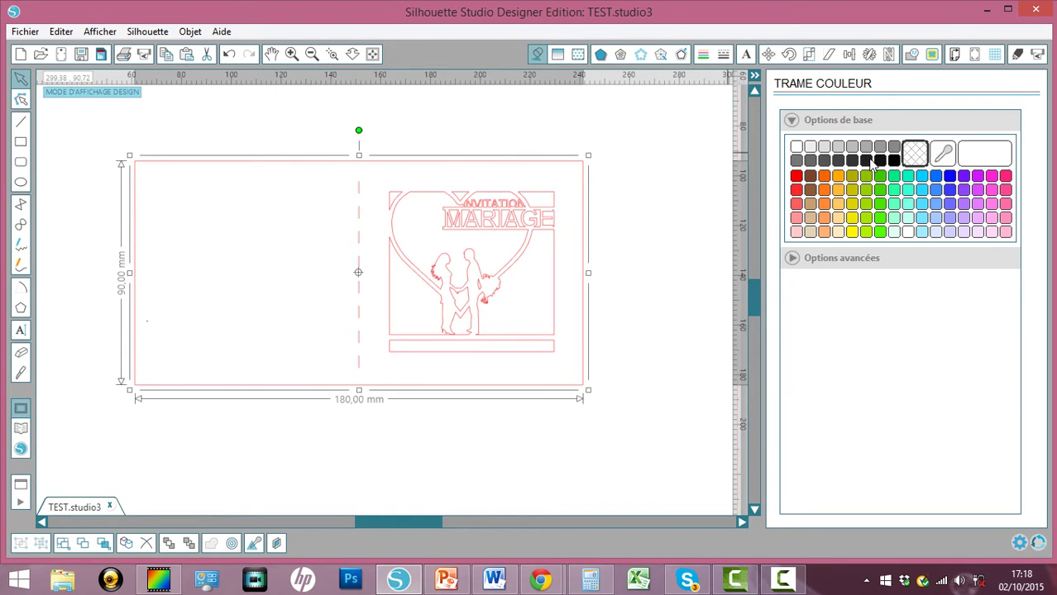
click(891, 150)
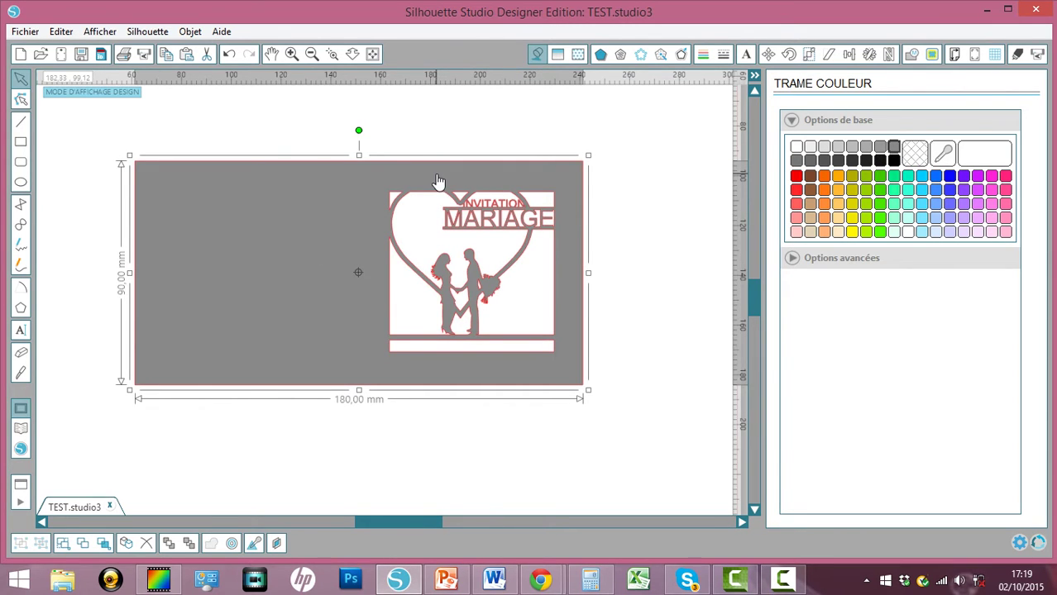
Bring the wedding card reference photo beside the grey card to compare the designs, and reselect the card.
click(313, 53)
click(313, 53)
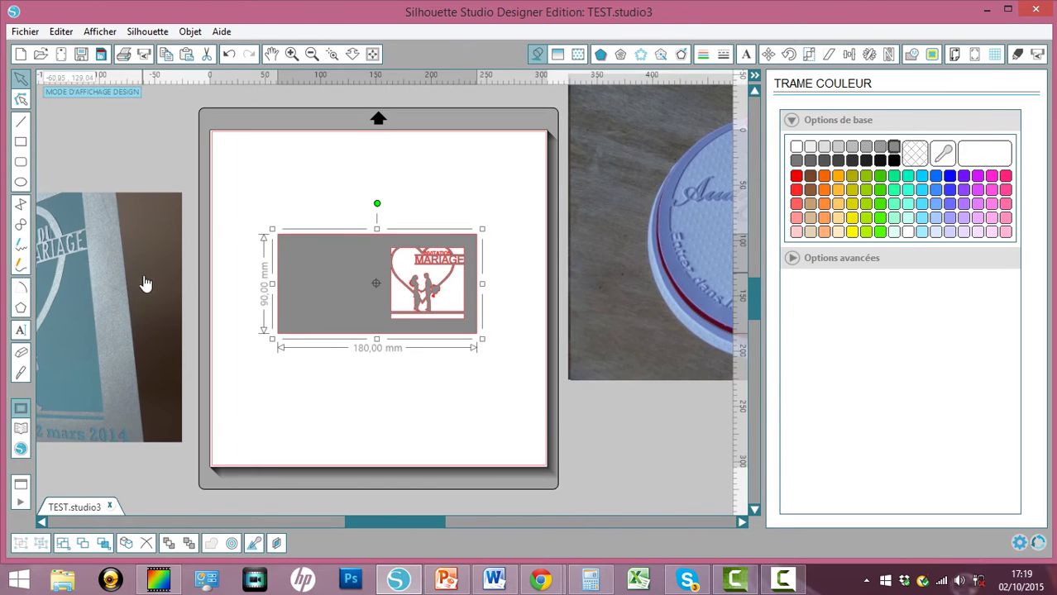
drag(99, 273, 260, 293)
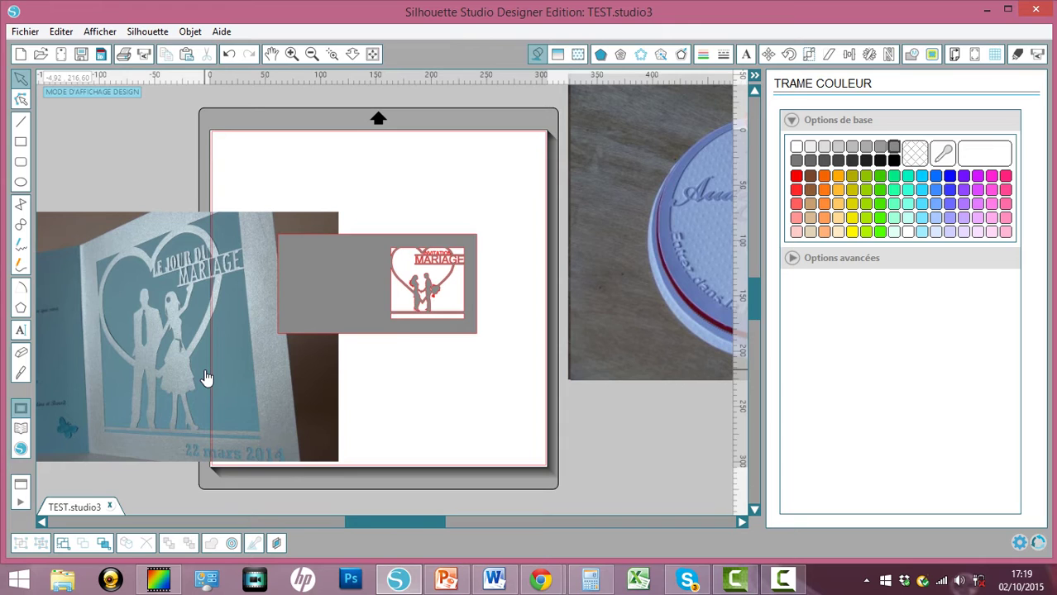
drag(206, 379, 104, 346)
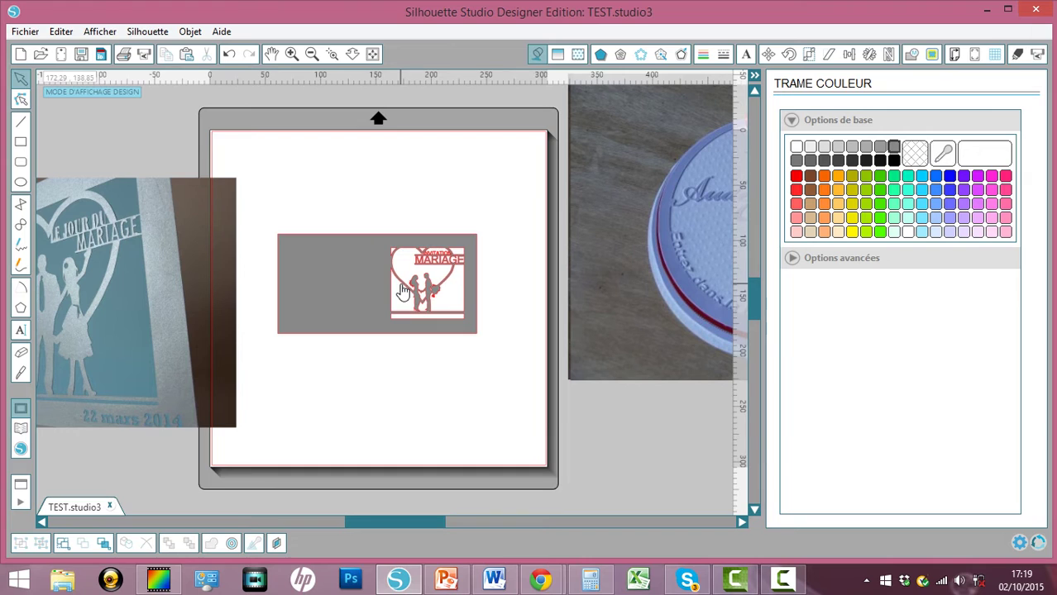
click(291, 247)
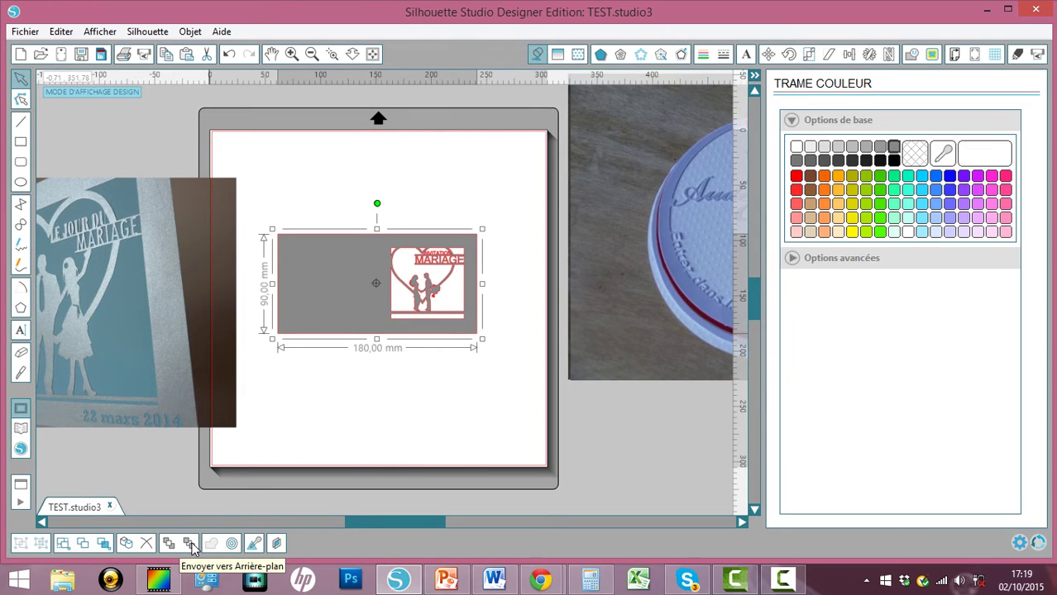
Send the grey card behind the dashed fold line, and group the card with the fold line.
click(190, 546)
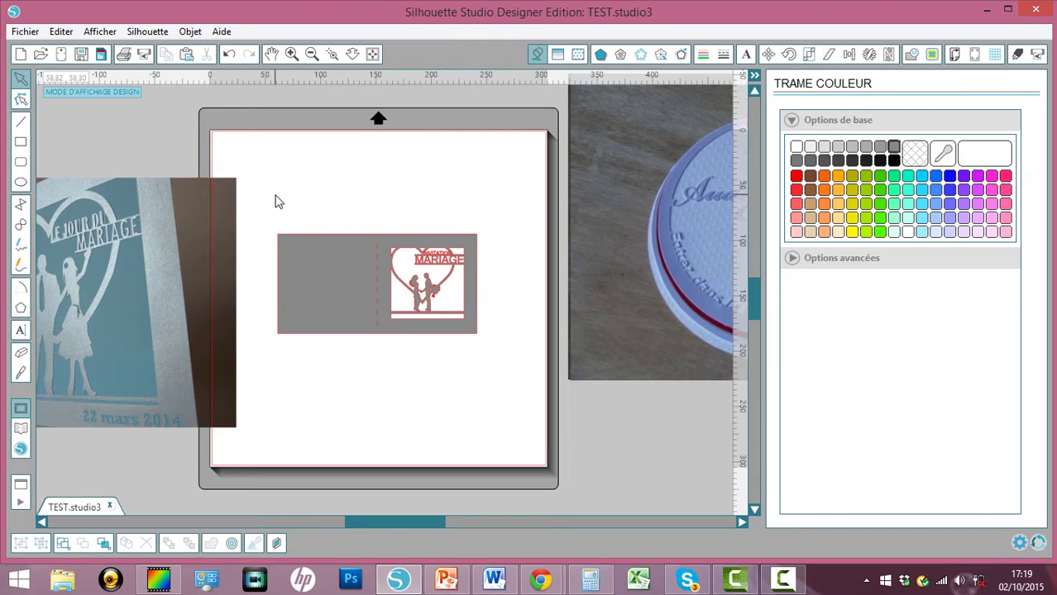
drag(278, 202, 465, 347)
click(308, 371)
click(287, 311)
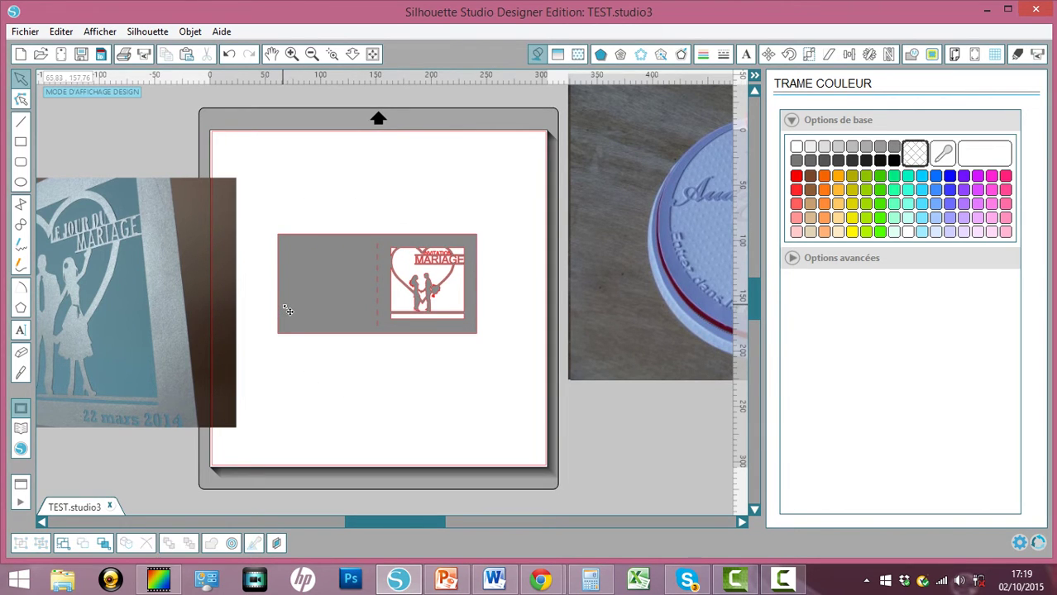
drag(271, 208, 484, 347)
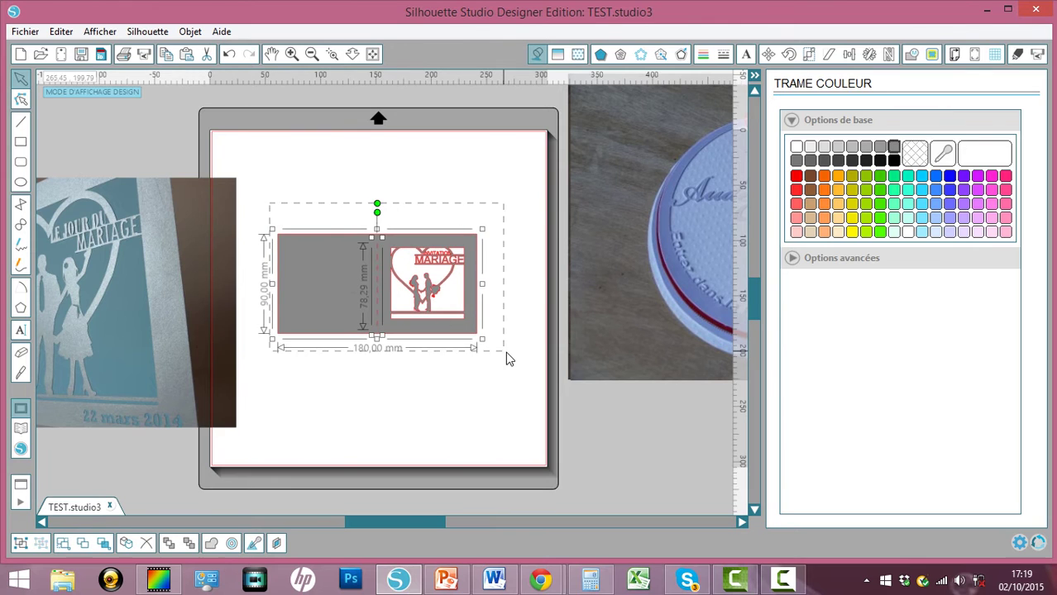
click(20, 543)
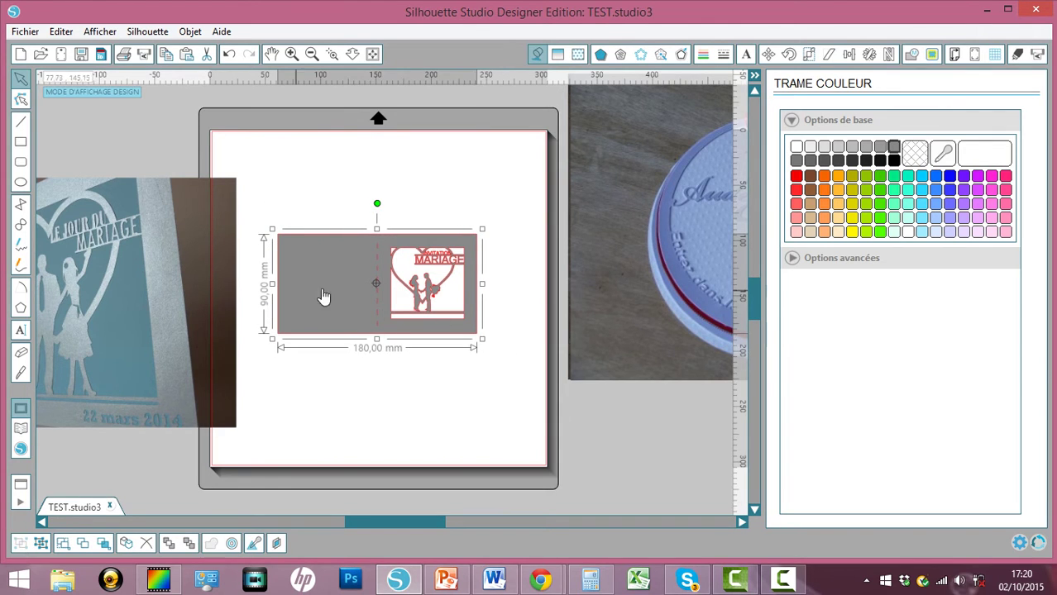
Enlarge the grouped card to about 338 × 169 mm and reposition it and the wedding card photo for comparison.
drag(482, 339, 648, 449)
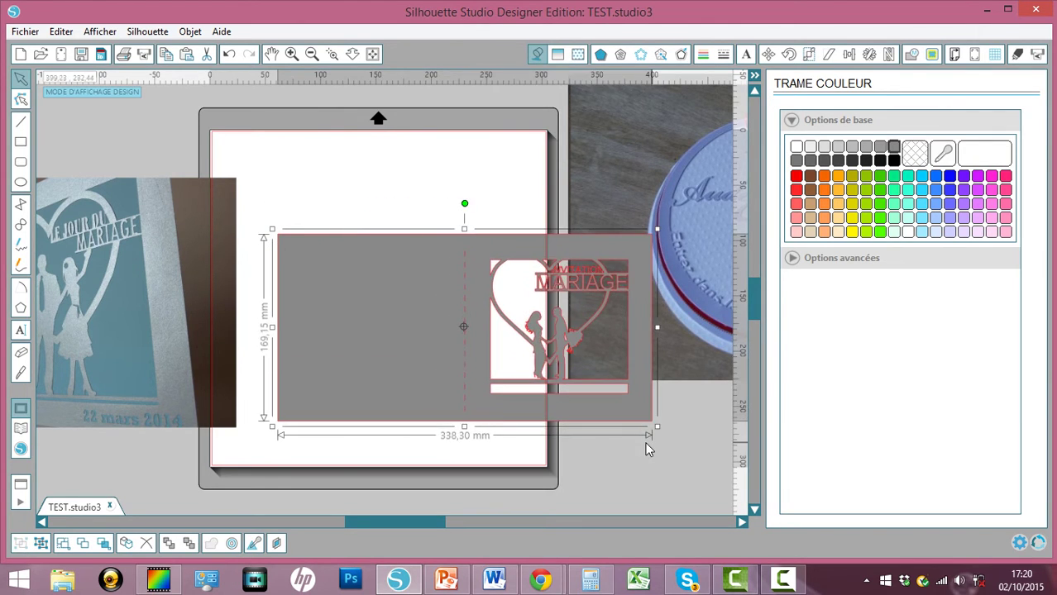
drag(478, 410, 356, 355)
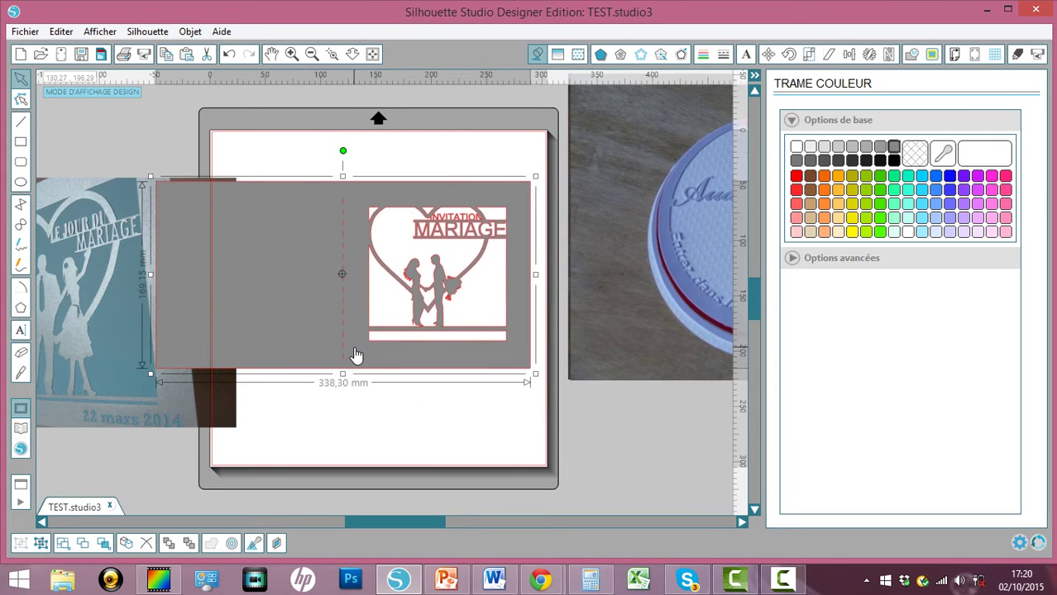
drag(85, 307, 116, 282)
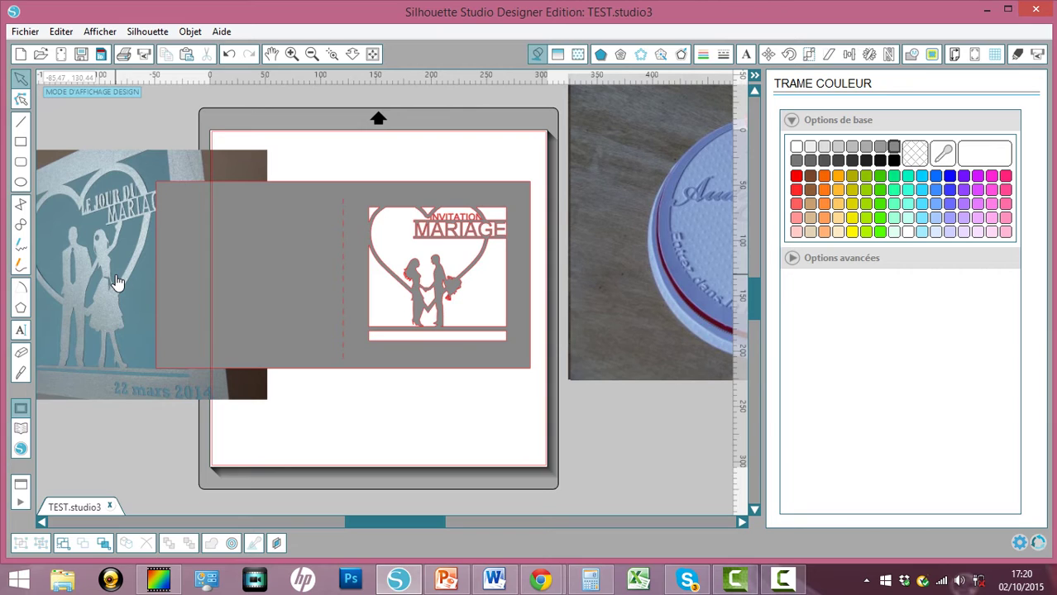
Clear the page by moving the enlarged card above it and the wedding card photo beside it.
click(311, 55)
click(312, 54)
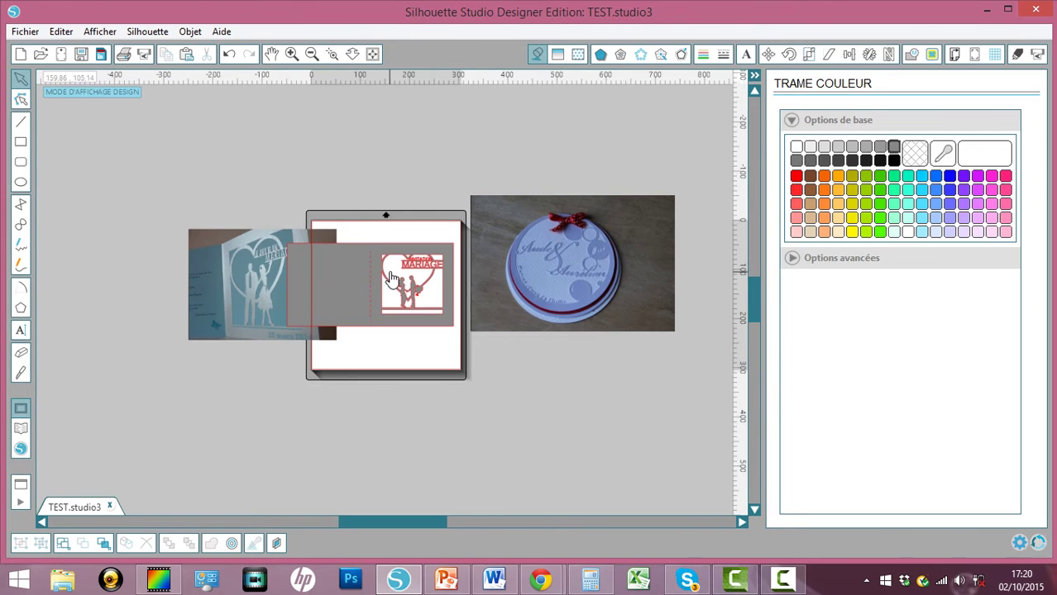
drag(380, 277, 257, 164)
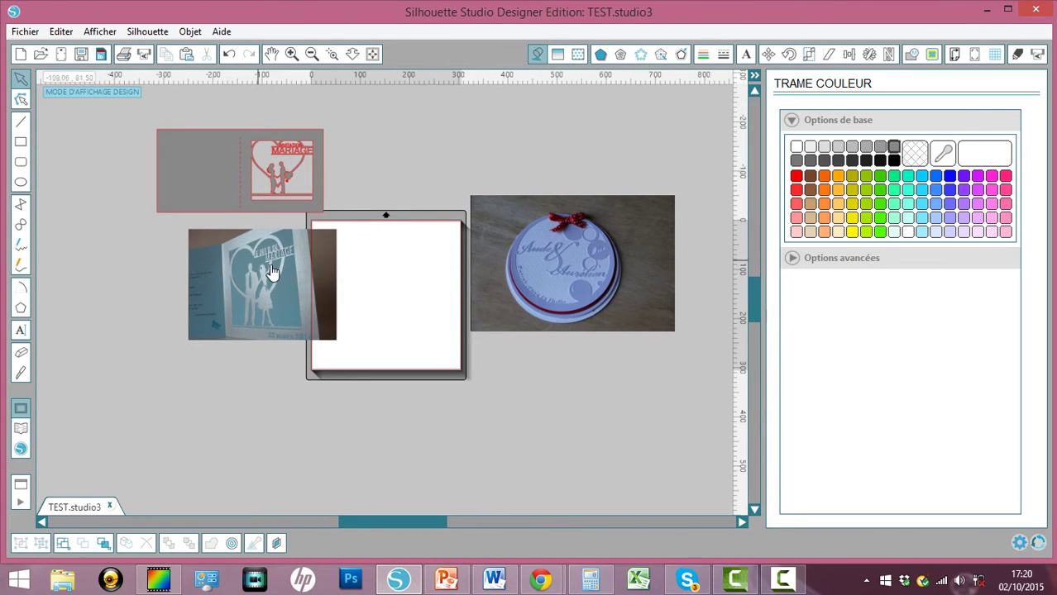
drag(274, 273, 222, 267)
Bring the round invitation photo over the page, examine it up close, and place it beside the page.
drag(548, 265, 365, 284)
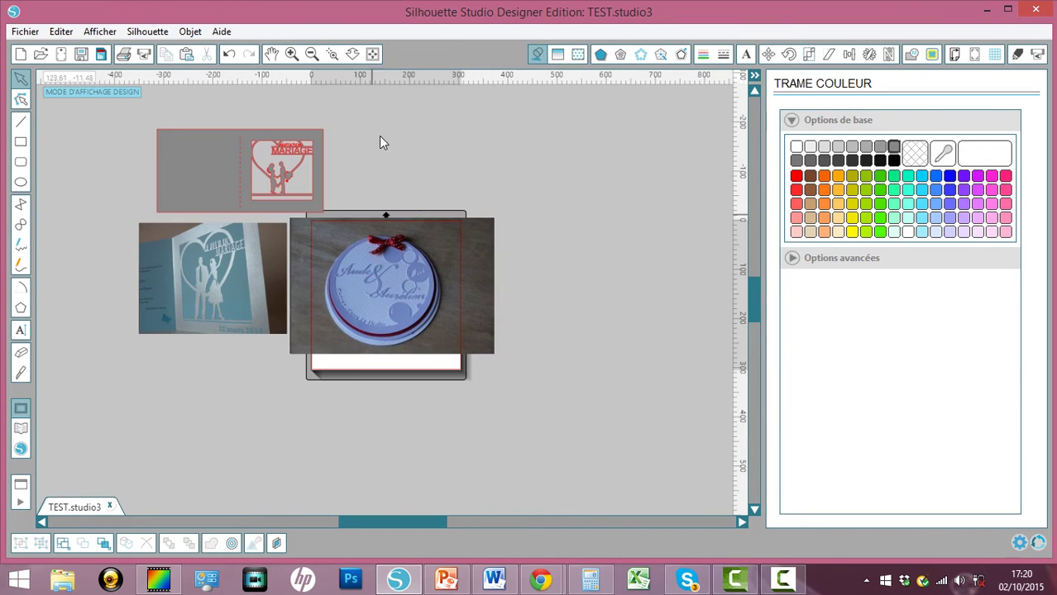
click(331, 54)
drag(304, 227, 447, 358)
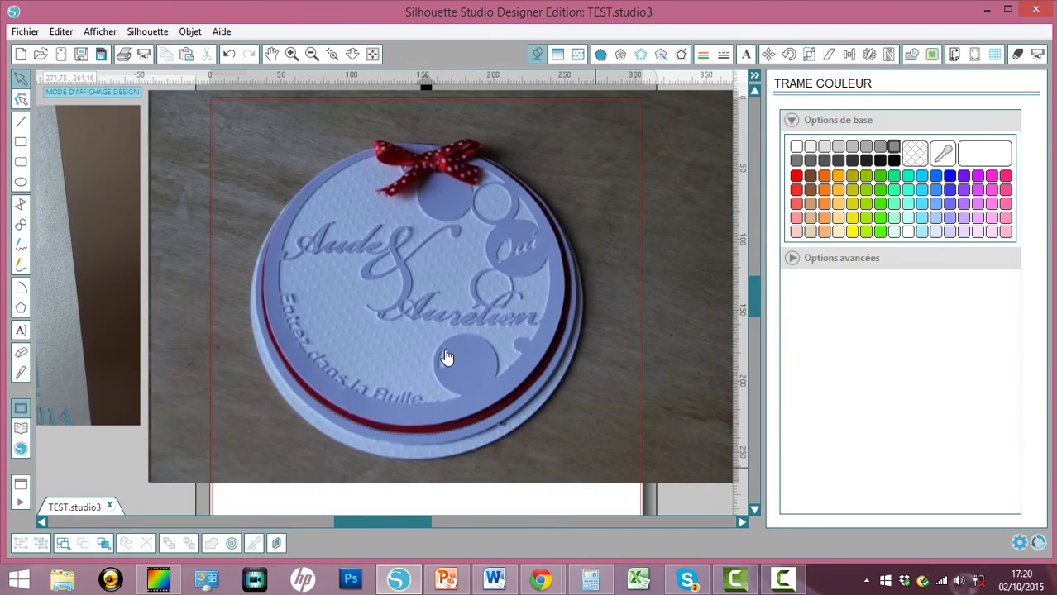
click(313, 53)
click(313, 54)
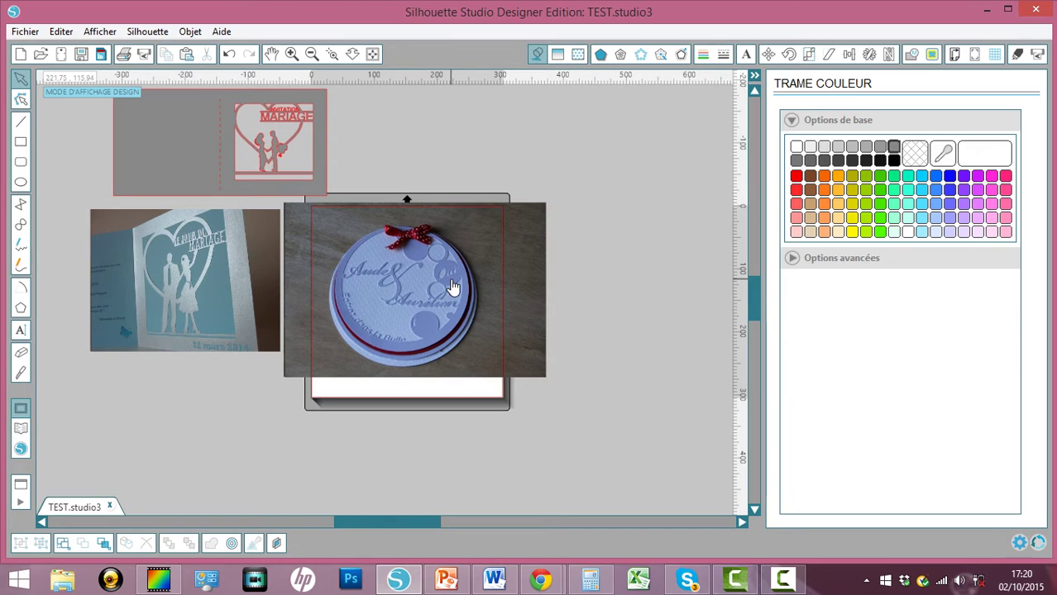
drag(453, 287, 666, 241)
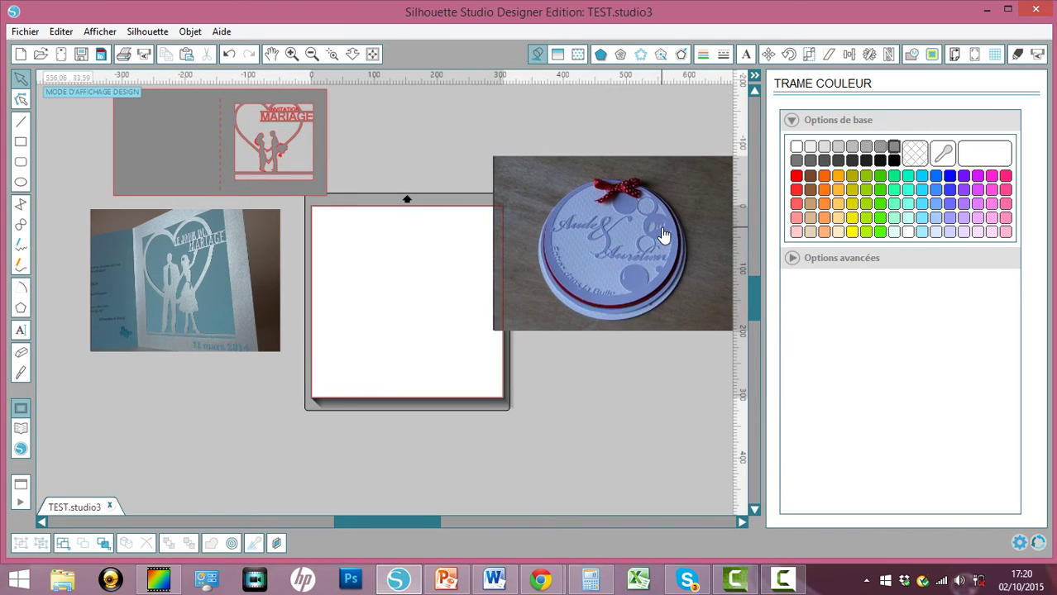
Draw a circle about 213 mm in diameter in the middle of the page and select it.
click(21, 182)
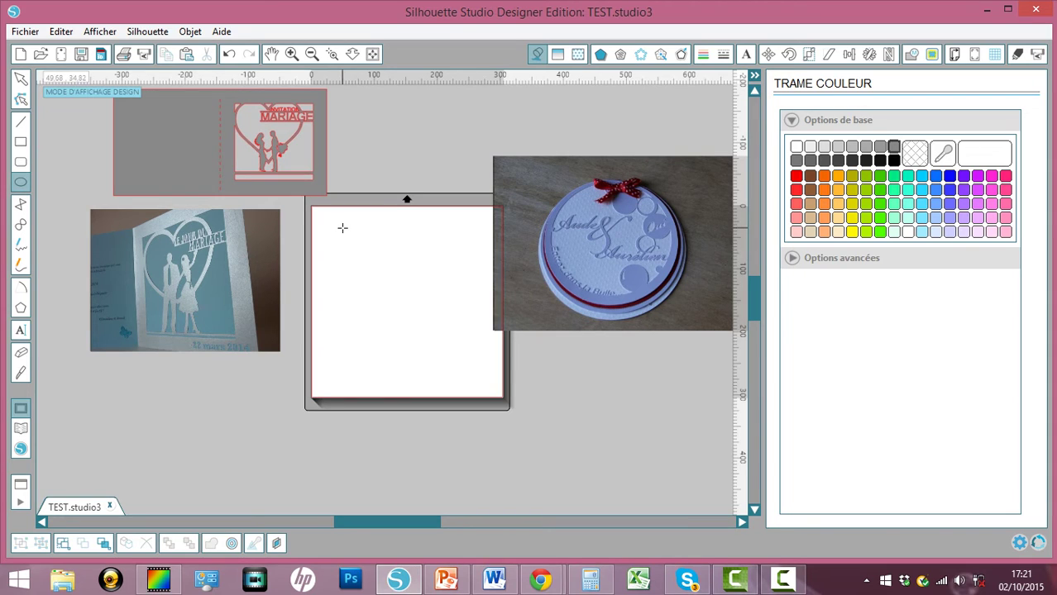
drag(343, 227, 477, 362)
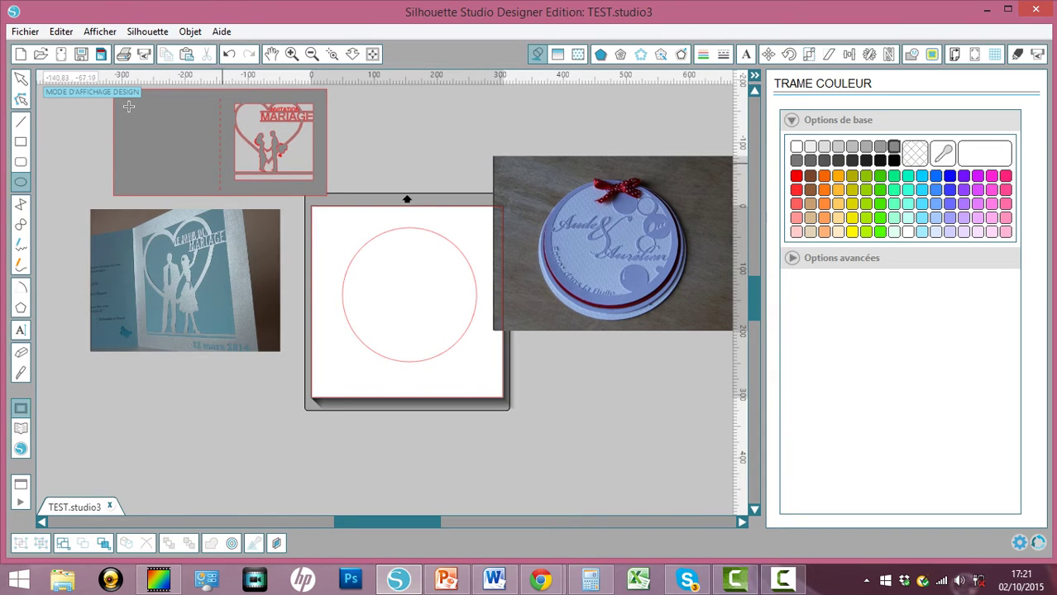
click(21, 79)
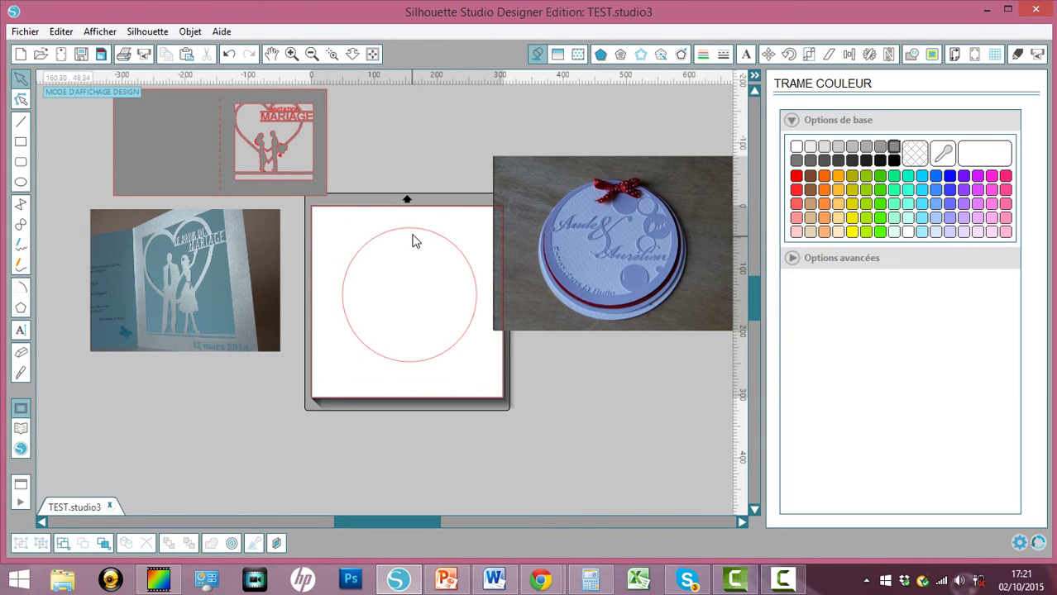
click(413, 231)
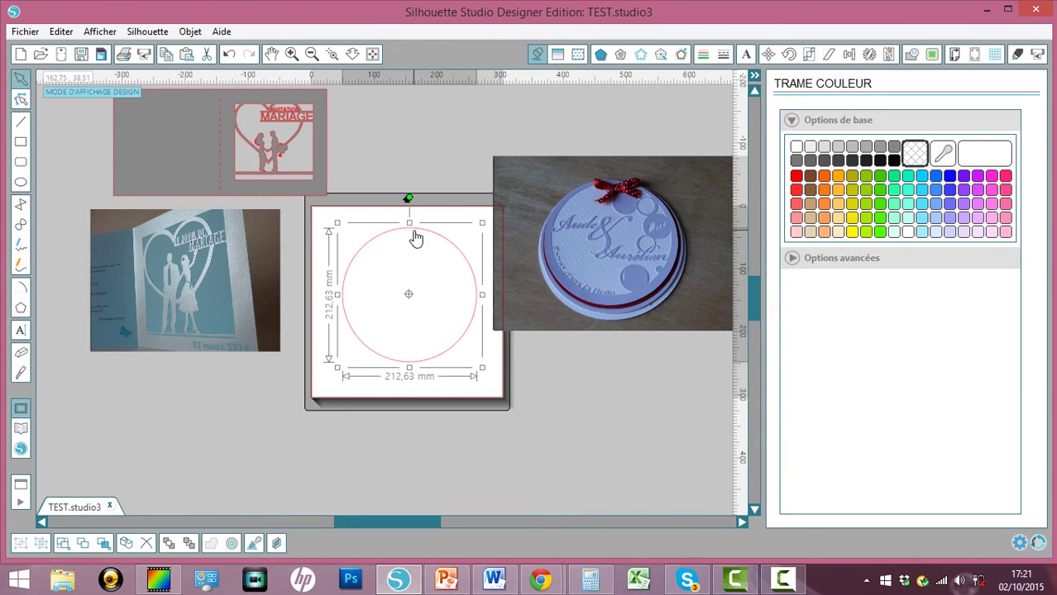
Create an outer contour around the circle at a distance of 14 mm.
click(682, 55)
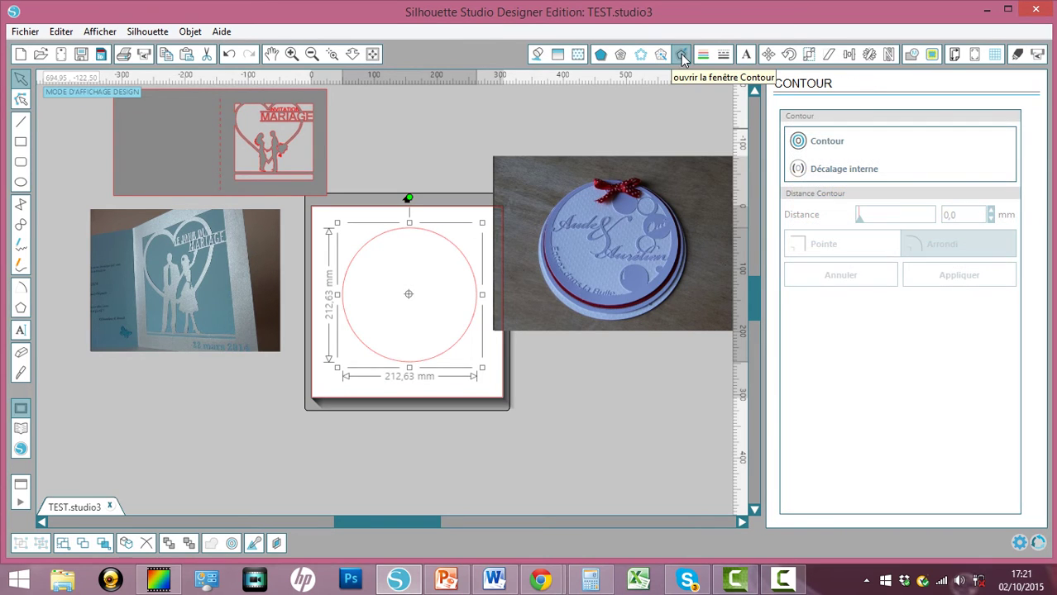
click(830, 142)
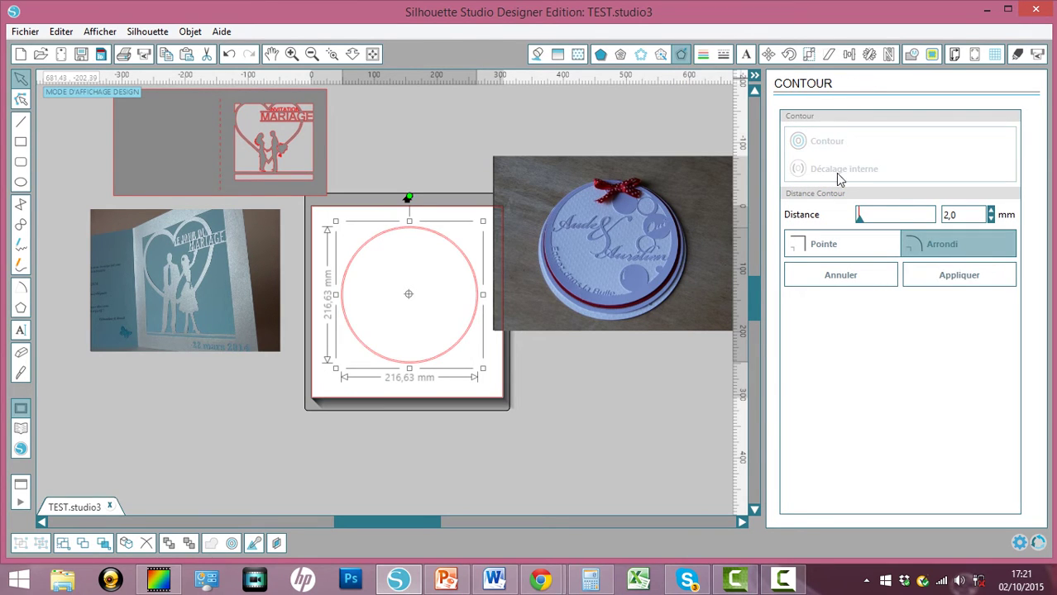
drag(865, 218, 862, 225)
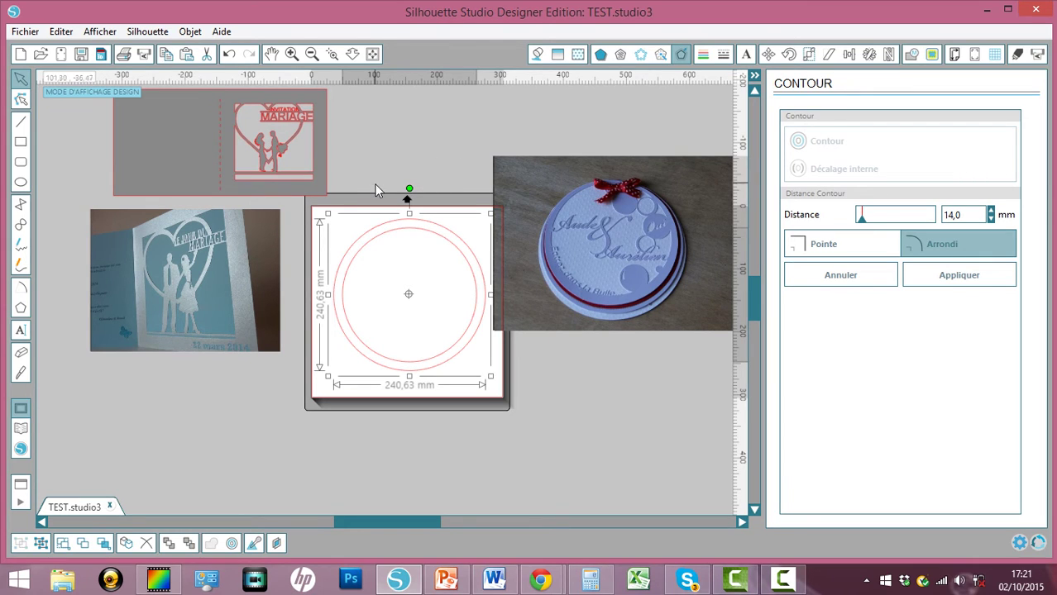
click(376, 185)
Try combining the two concentric circles into a compound path, and undo the last changes.
click(392, 247)
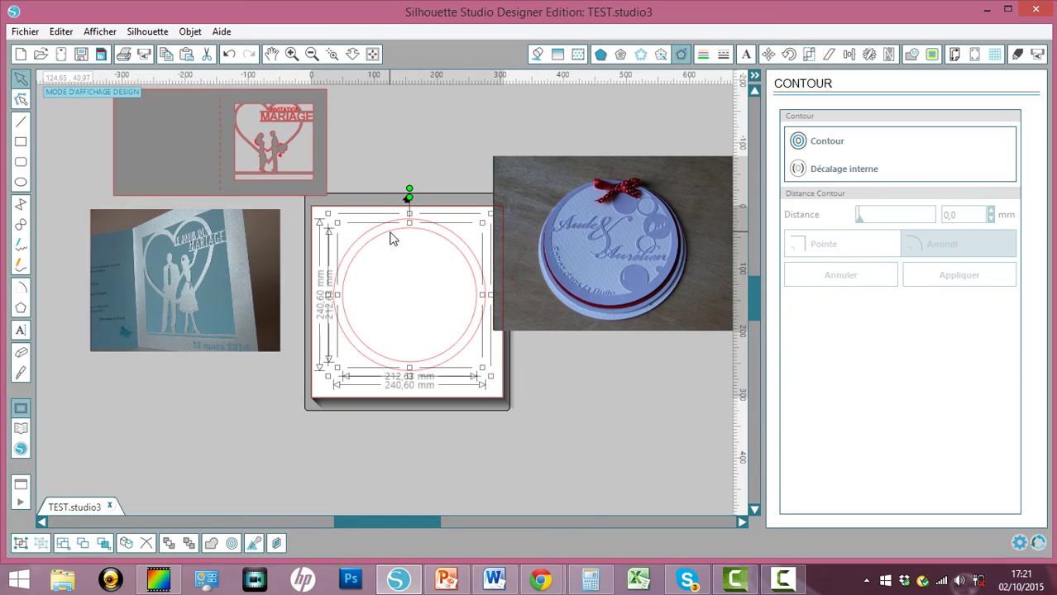
right_click(392, 238)
click(478, 482)
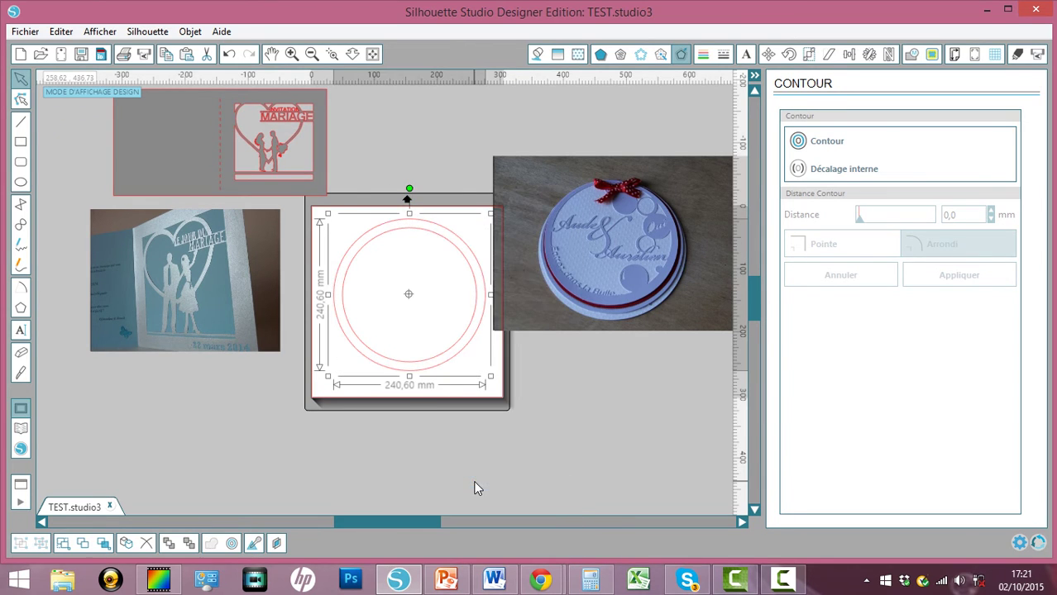
click(790, 587)
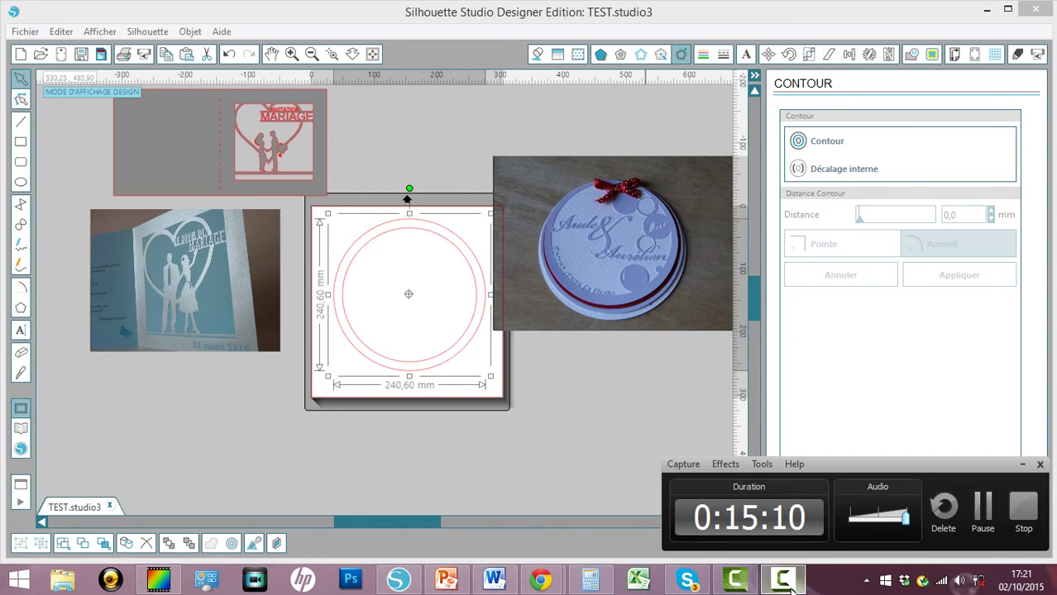
click(790, 584)
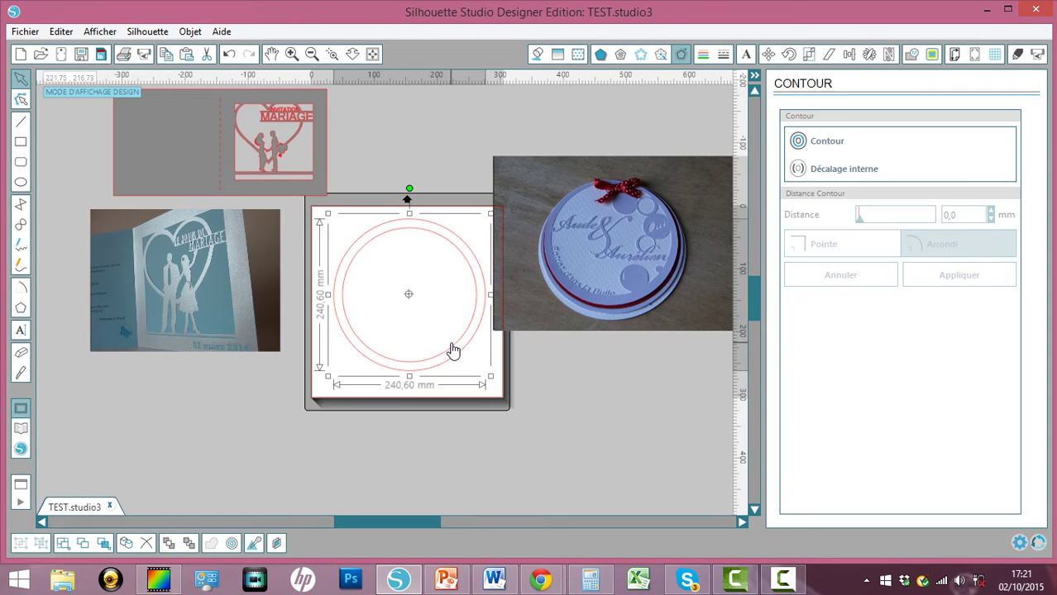
click(230, 54)
click(232, 56)
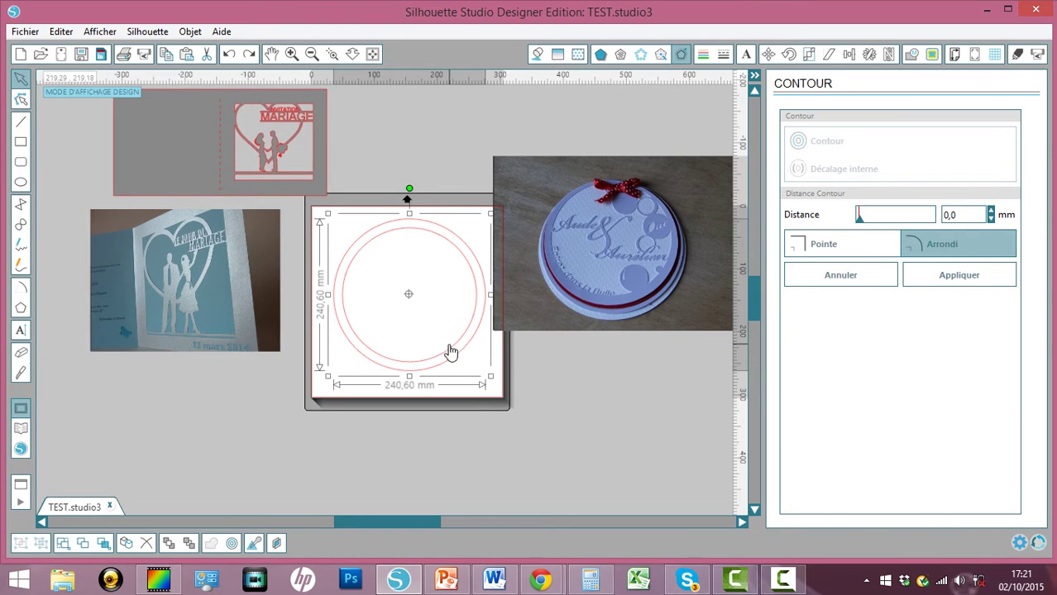
Select both concentric circles and combine them into a compound path to form a ring.
click(459, 387)
right_click(422, 324)
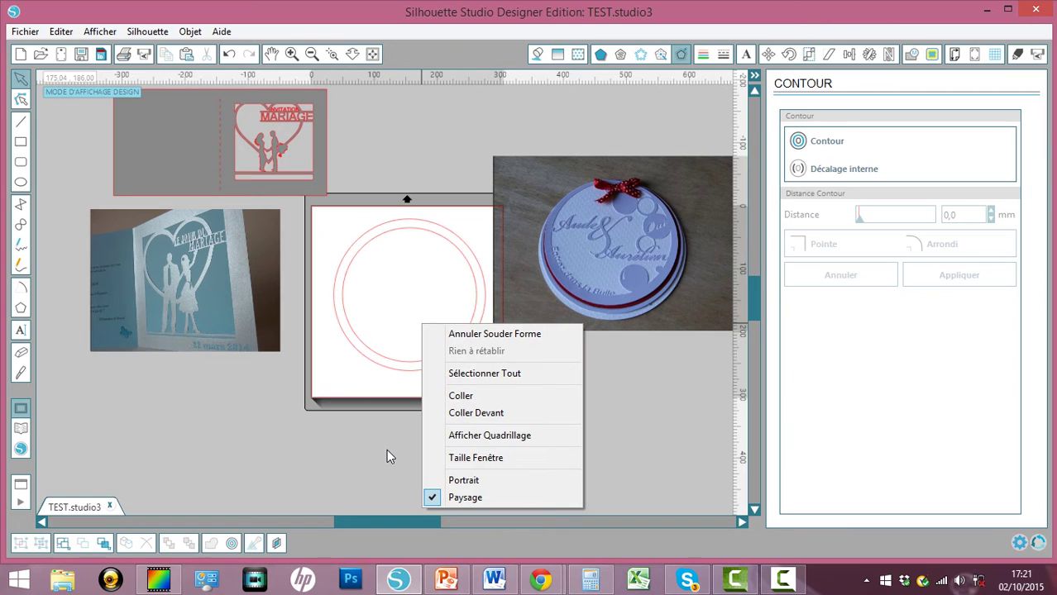
click(383, 427)
click(389, 335)
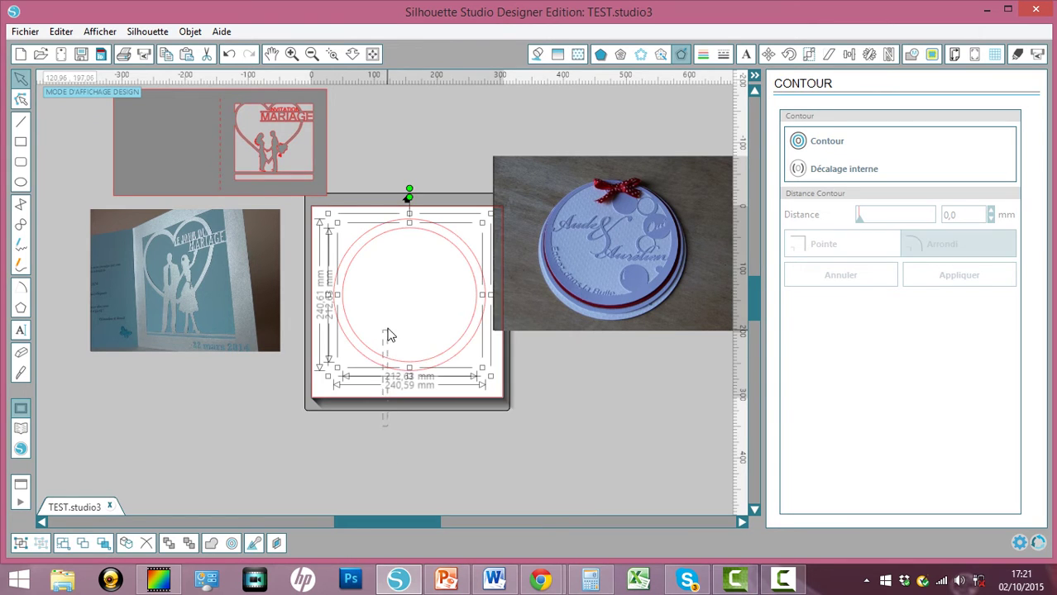
right_click(354, 351)
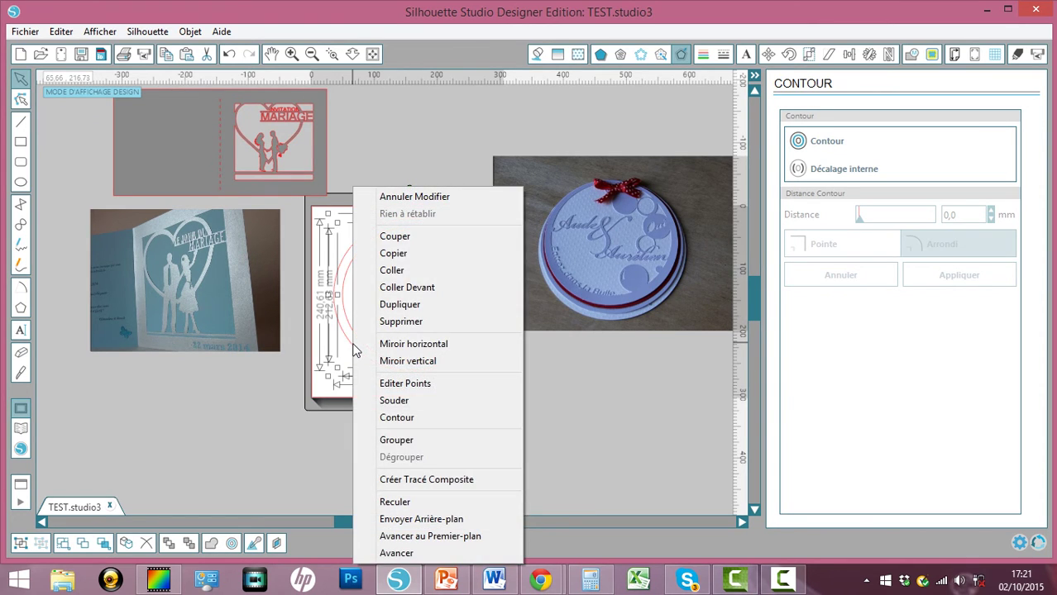
click(404, 480)
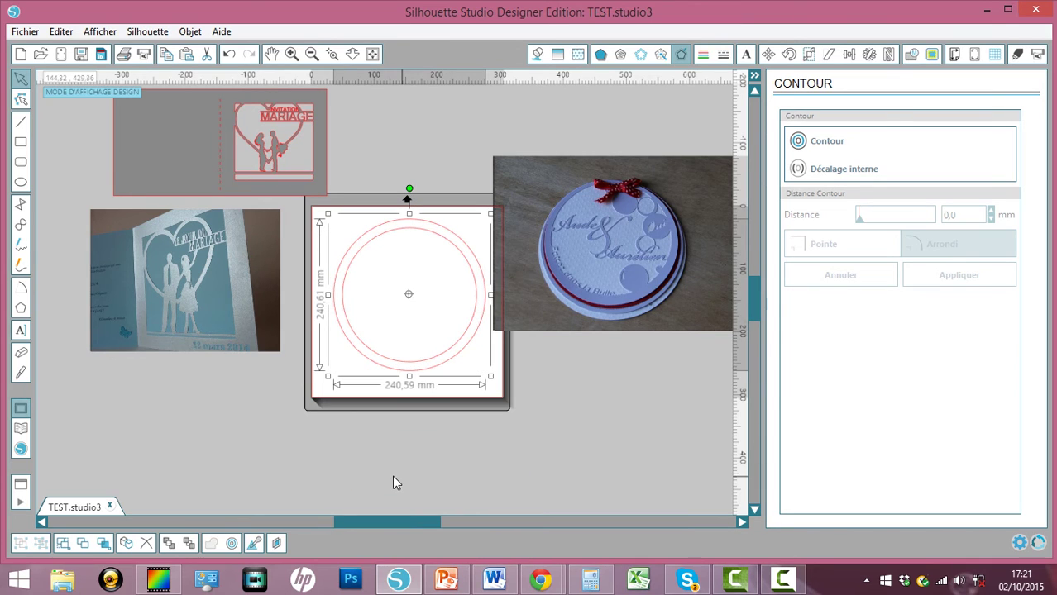
Add a sample first name in capital letters as text in the upper part of the ring.
click(21, 330)
click(368, 280)
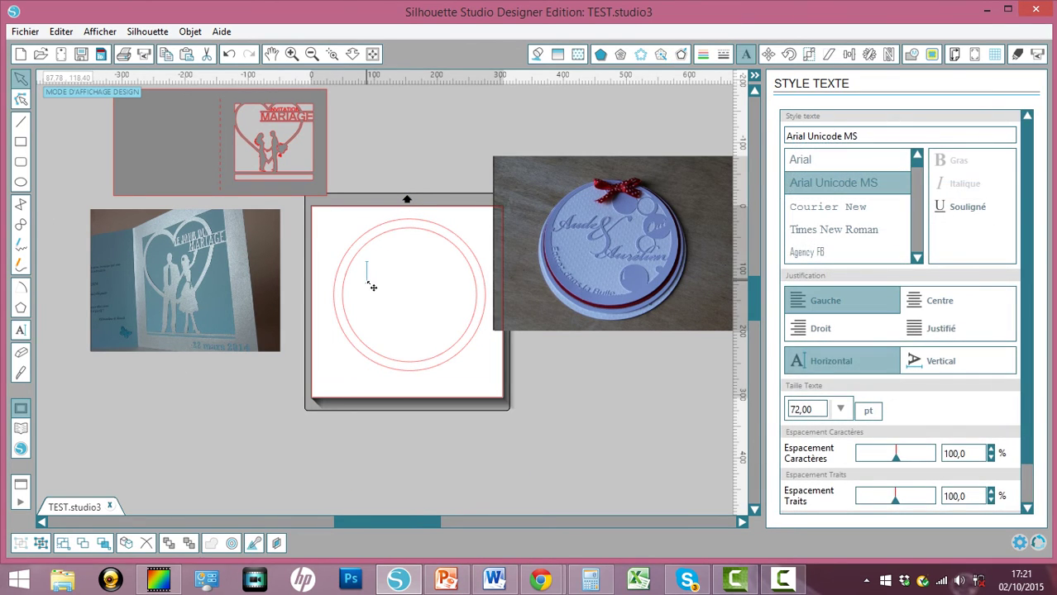
text(a)
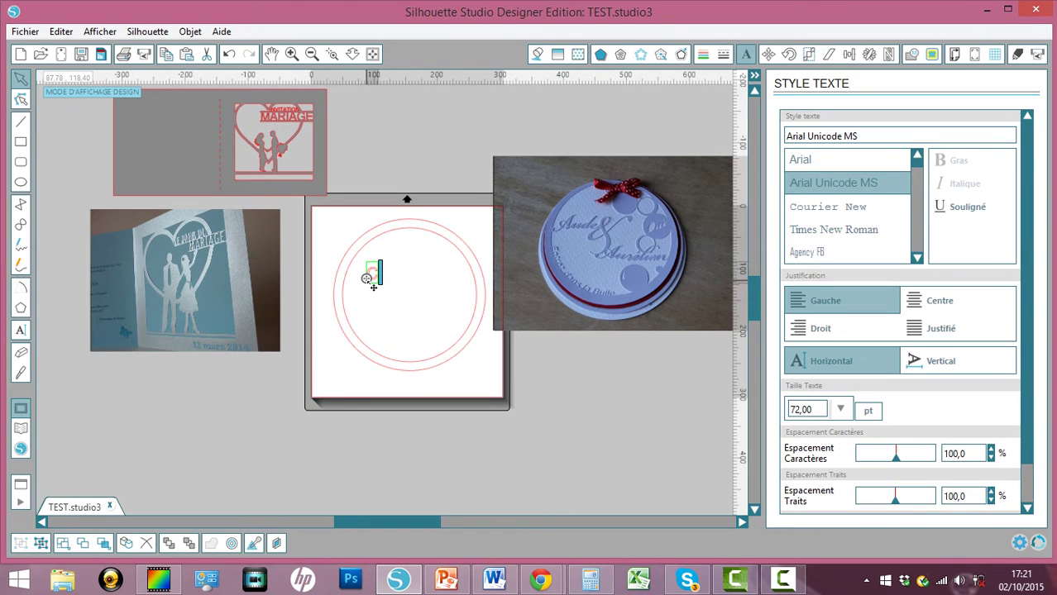
key(BackSpace)
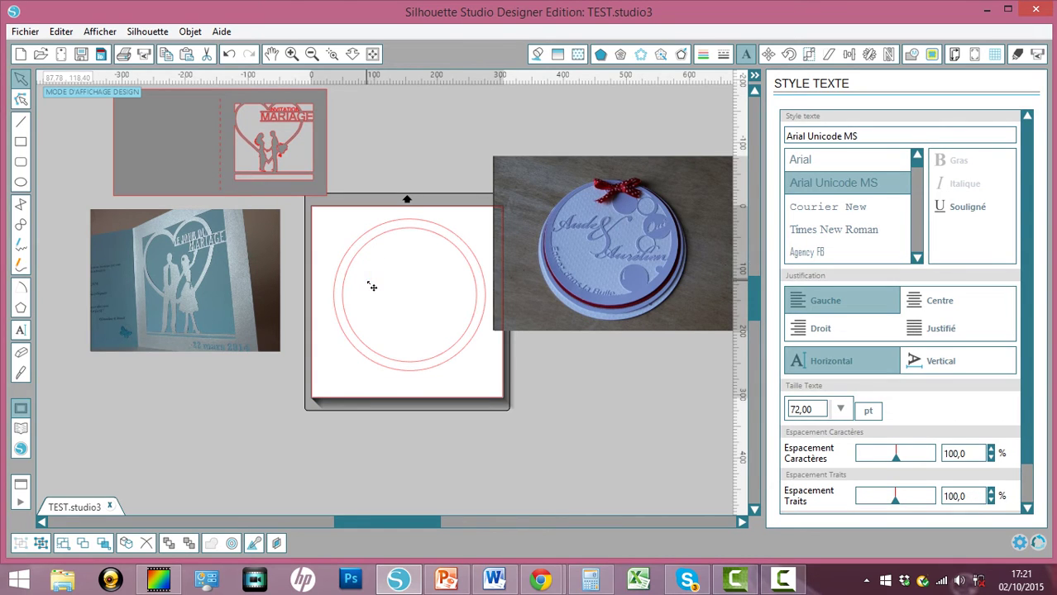
text(LILOU)
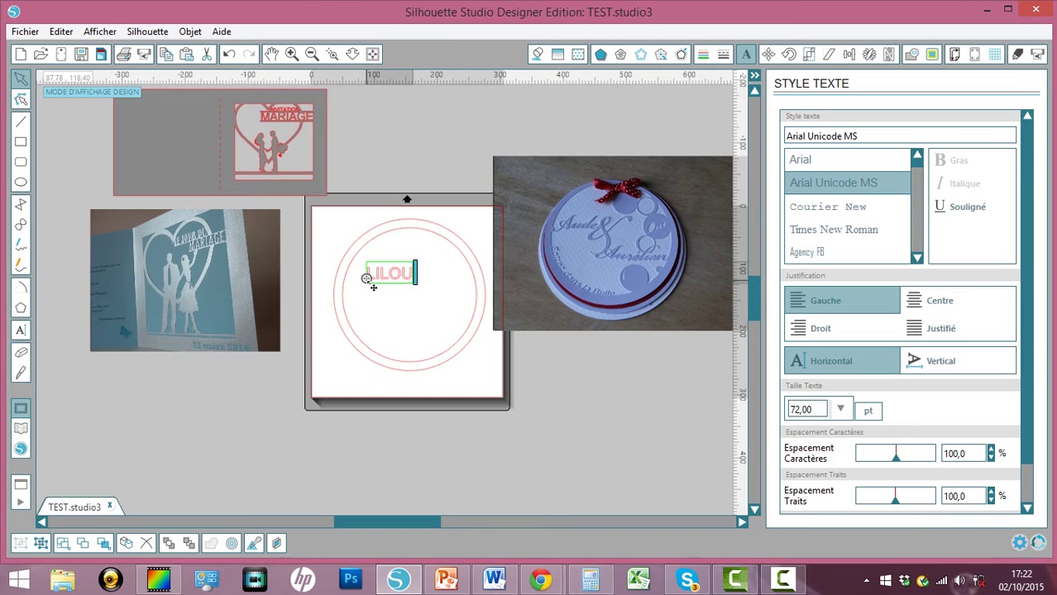
click(392, 299)
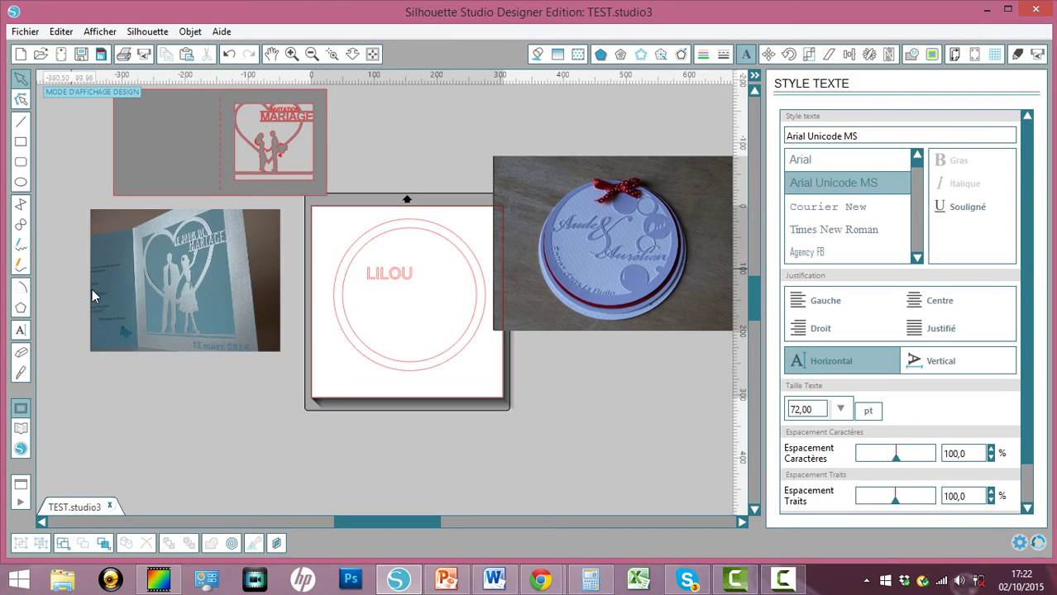
Add an "&" in the centre of the ring and the text "POLICE" just below it.
click(21, 330)
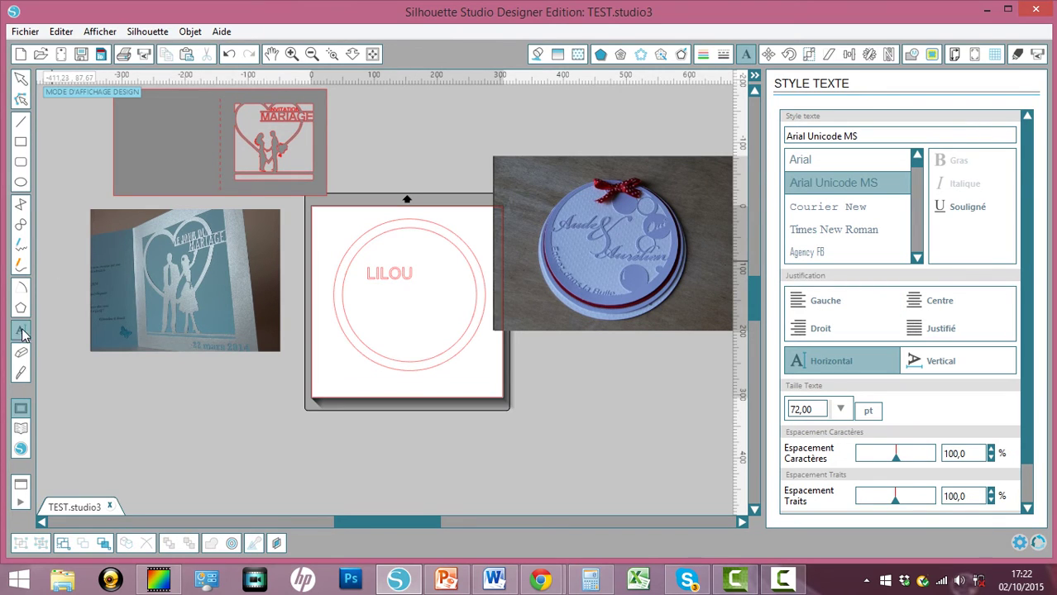
click(401, 325)
click(406, 324)
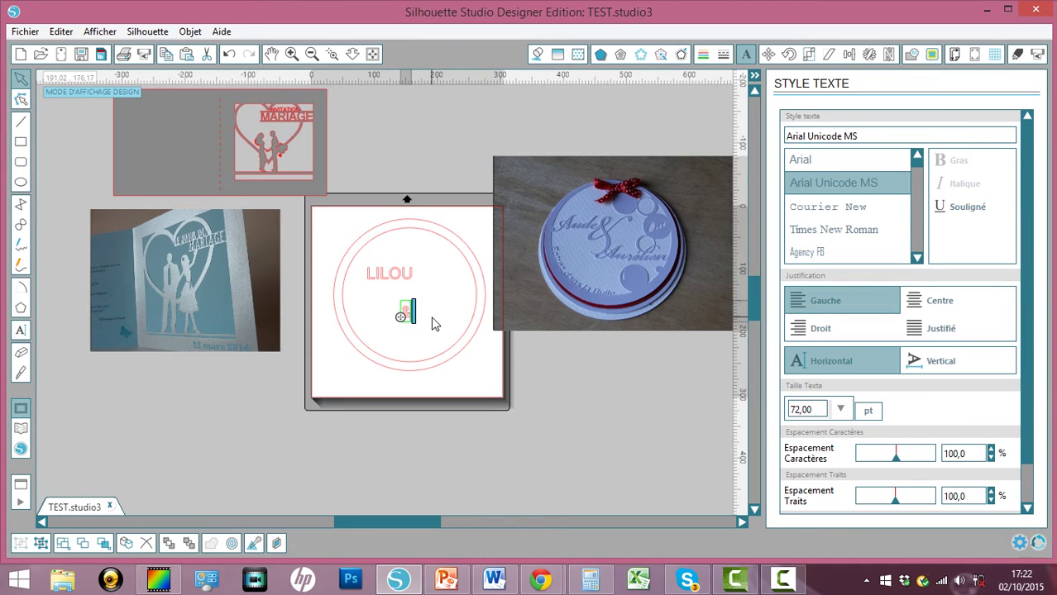
text(&)
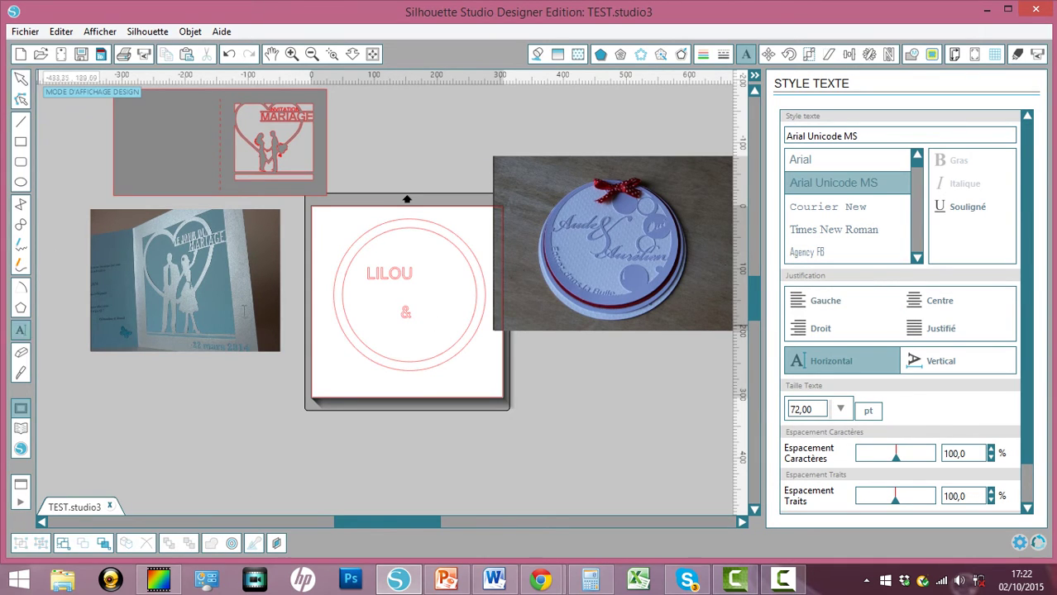
key(Escape)
text(POLICE)
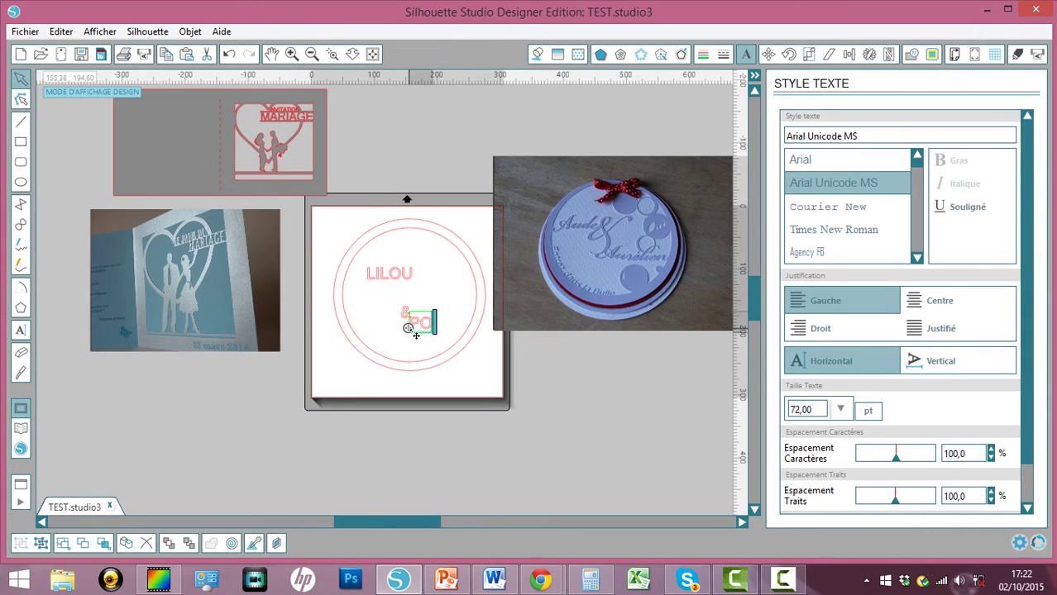
click(450, 372)
Try enlarging the upper name to about 97 pt, and undo the resize.
click(393, 277)
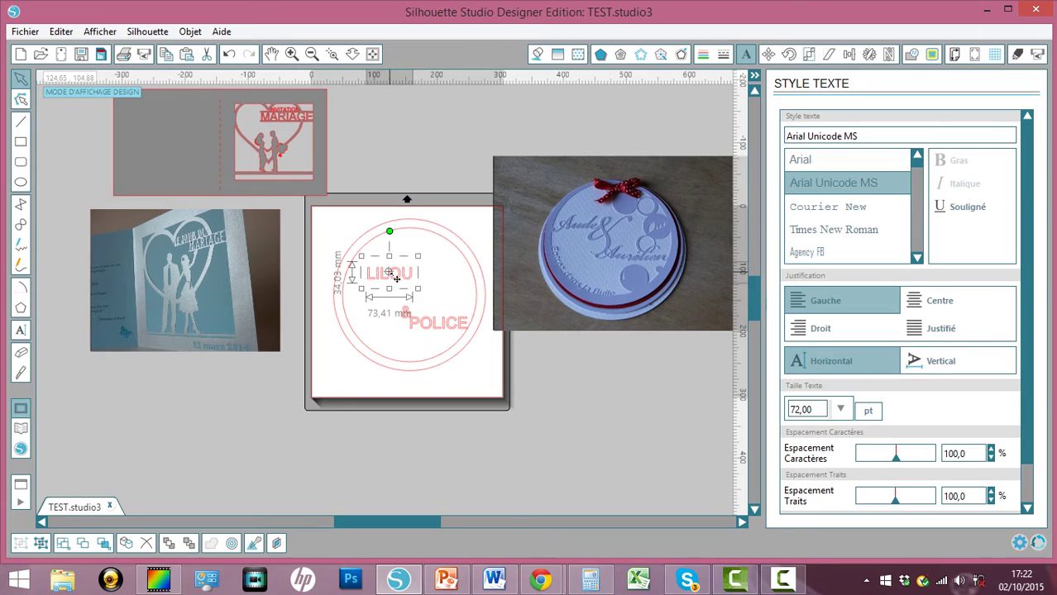
drag(418, 290, 433, 296)
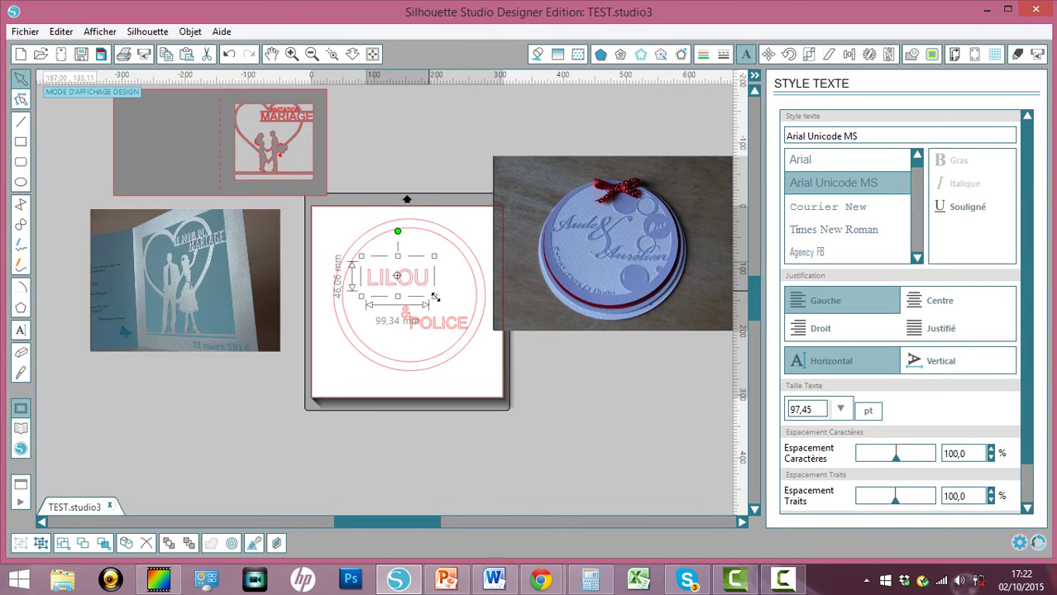
click(229, 54)
Replace the text "POLICE" with a second sample name in capital letters.
click(332, 54)
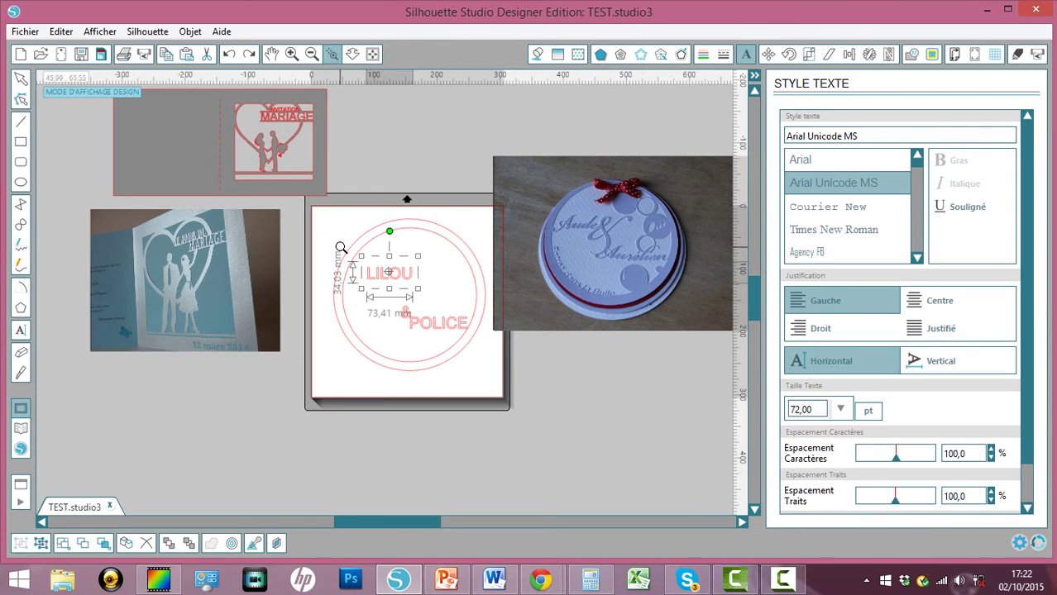
drag(340, 249, 525, 405)
double_click(427, 293)
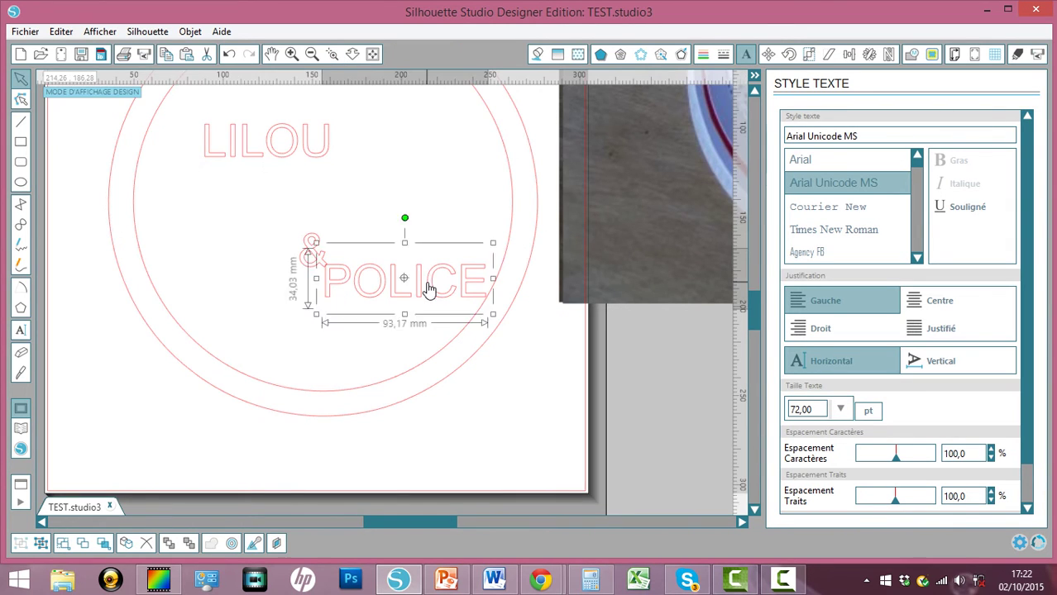
drag(485, 285, 333, 278)
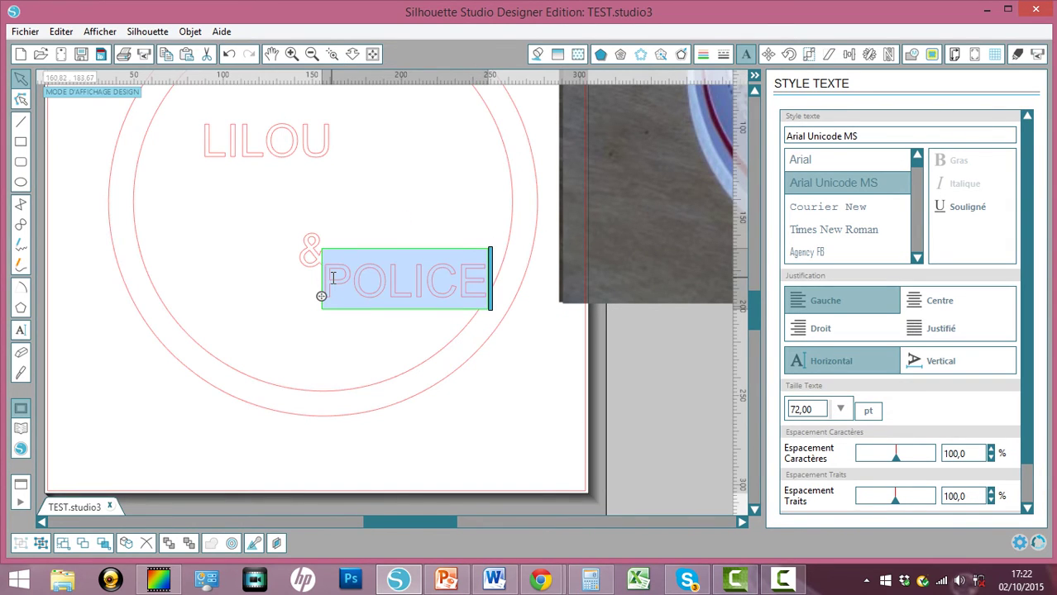
text(BOULE)
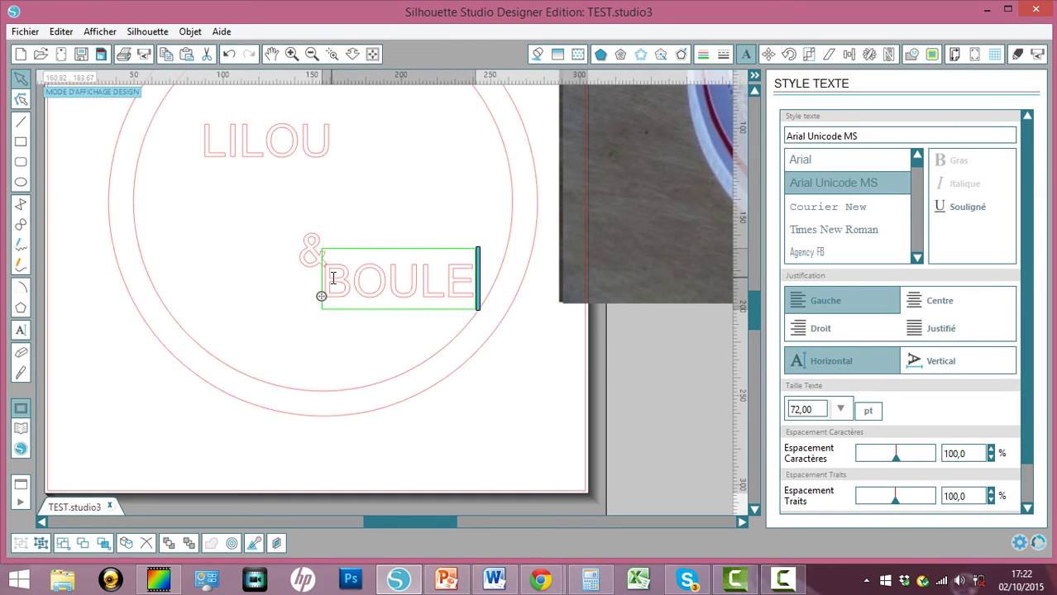
click(356, 341)
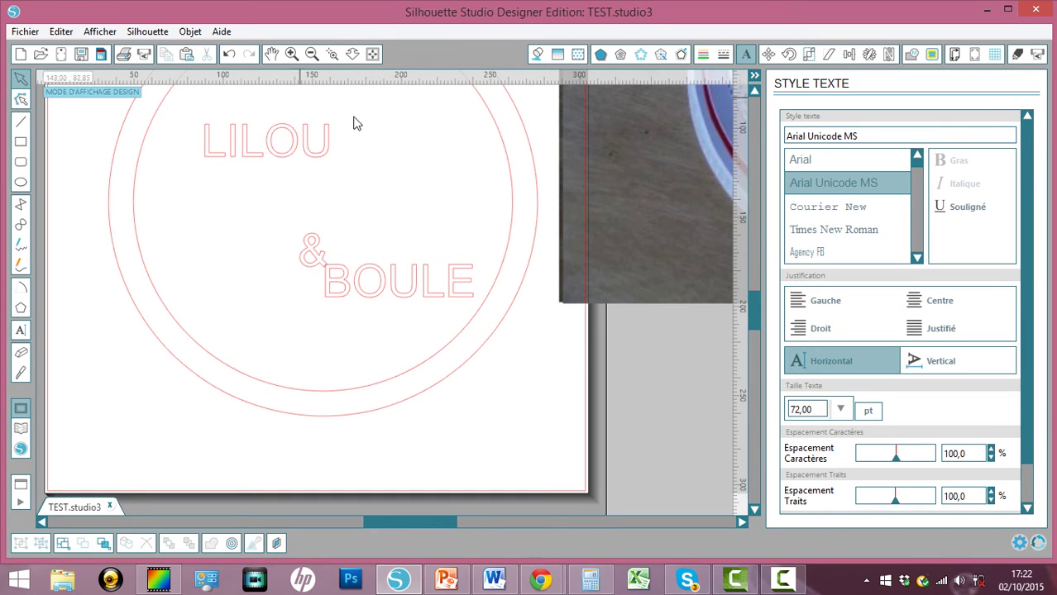
Ungroup the upper name into separate letters.
drag(754, 297, 755, 284)
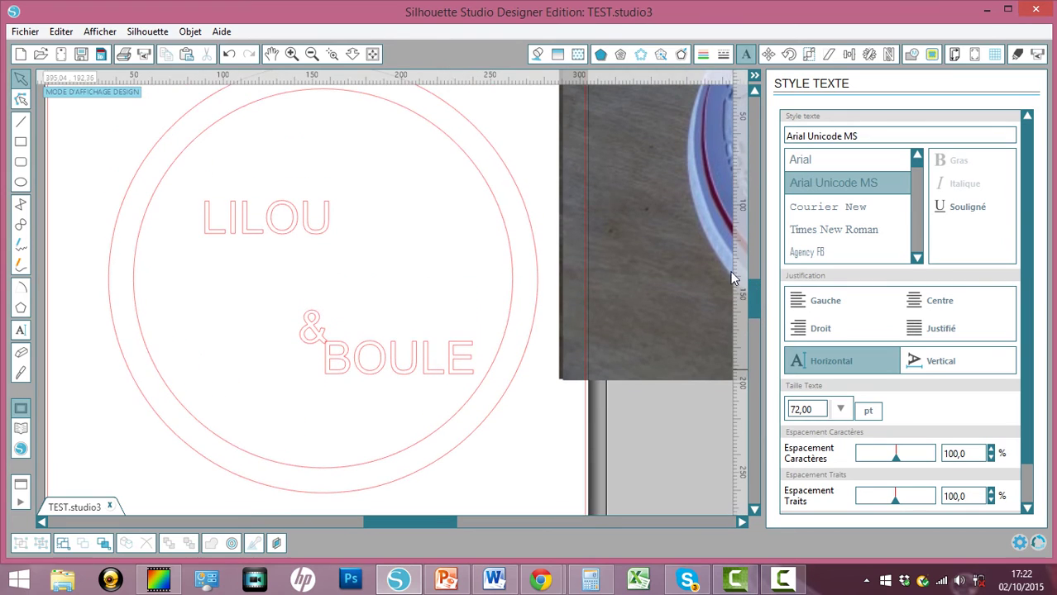
click(266, 234)
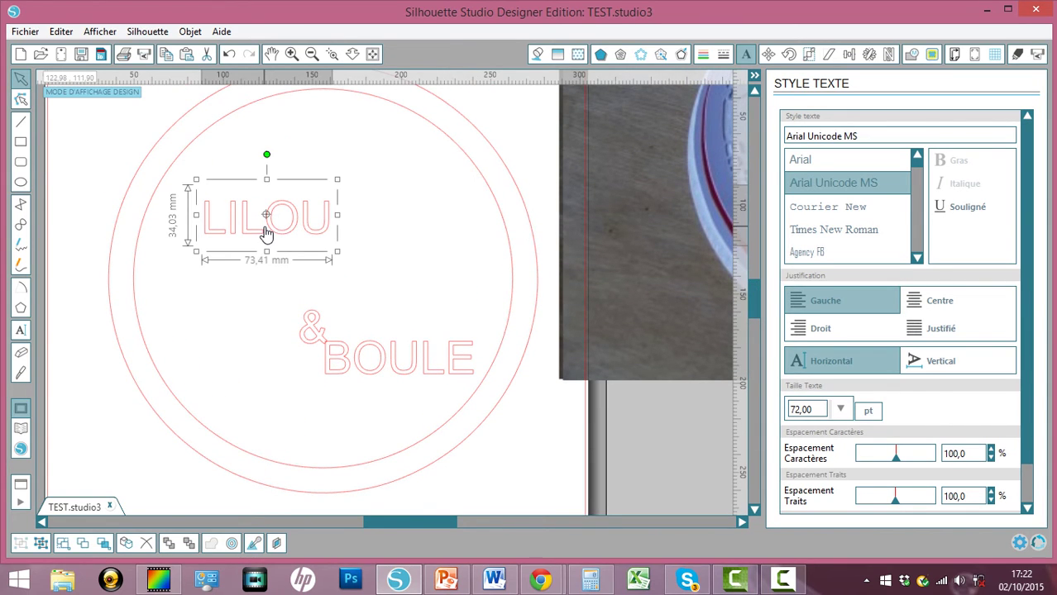
right_click(267, 234)
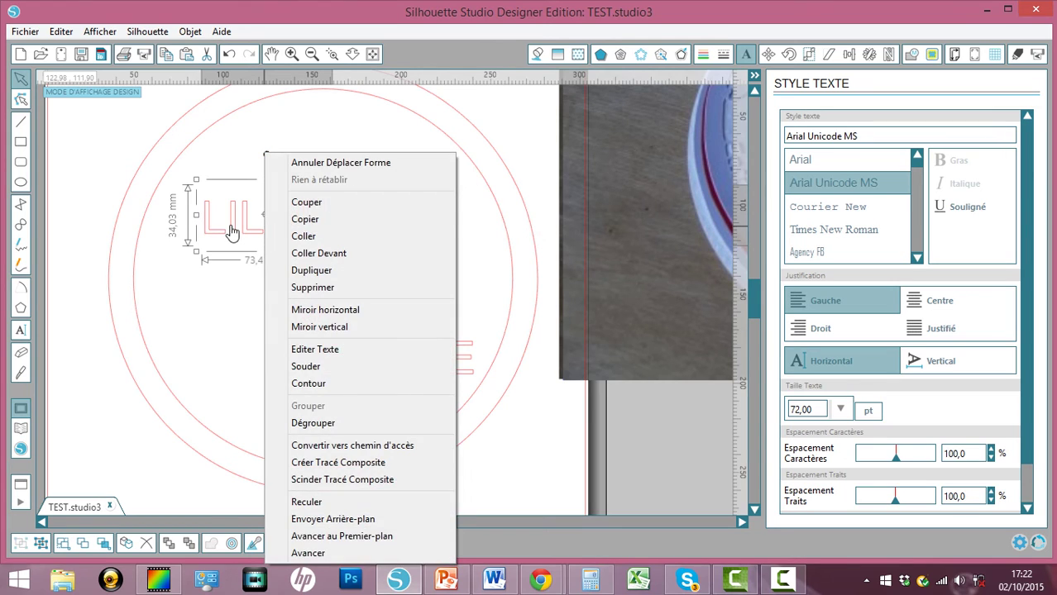
click(233, 233)
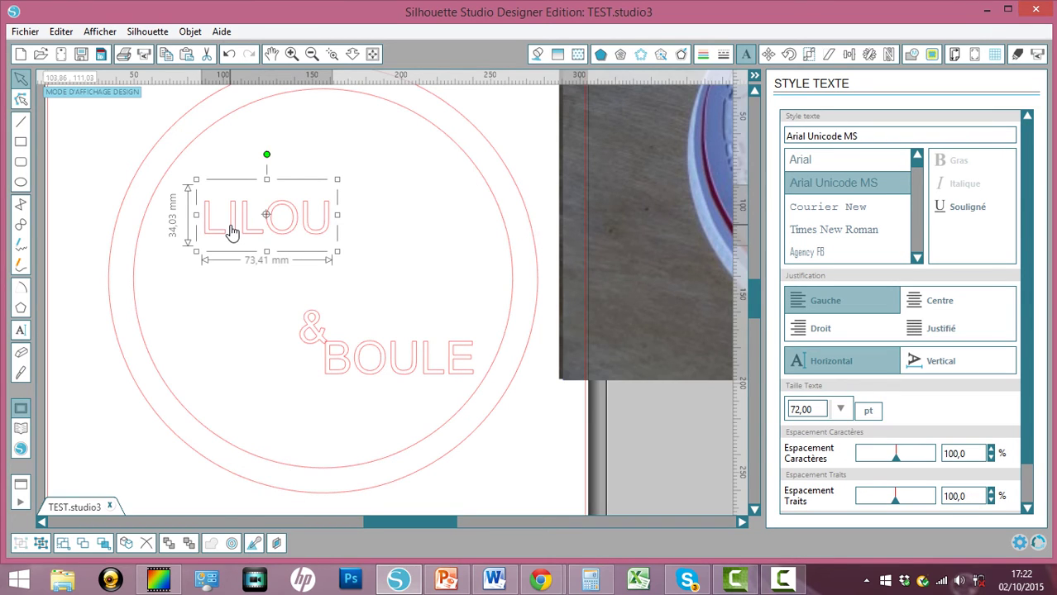
click(42, 543)
click(378, 296)
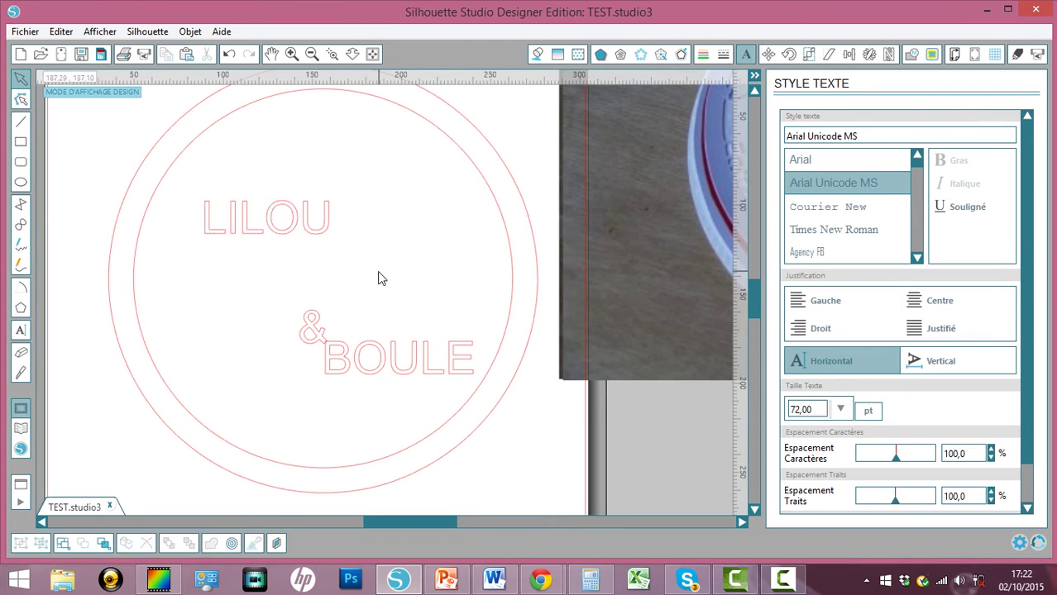
Move the letters of the upper name closer together so that each one overlaps its neighbour.
click(232, 234)
mouse_move(235, 234)
mouse_down()
mouse_move(223, 235)
mouse_move(248, 236)
mouse_up()
click(246, 235)
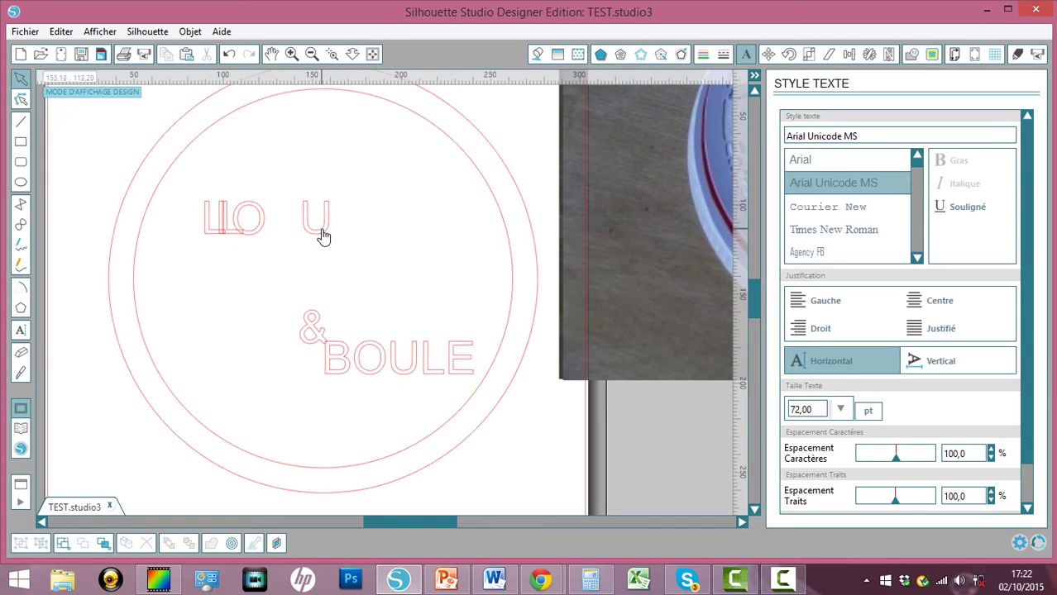
click(264, 229)
drag(318, 237, 278, 239)
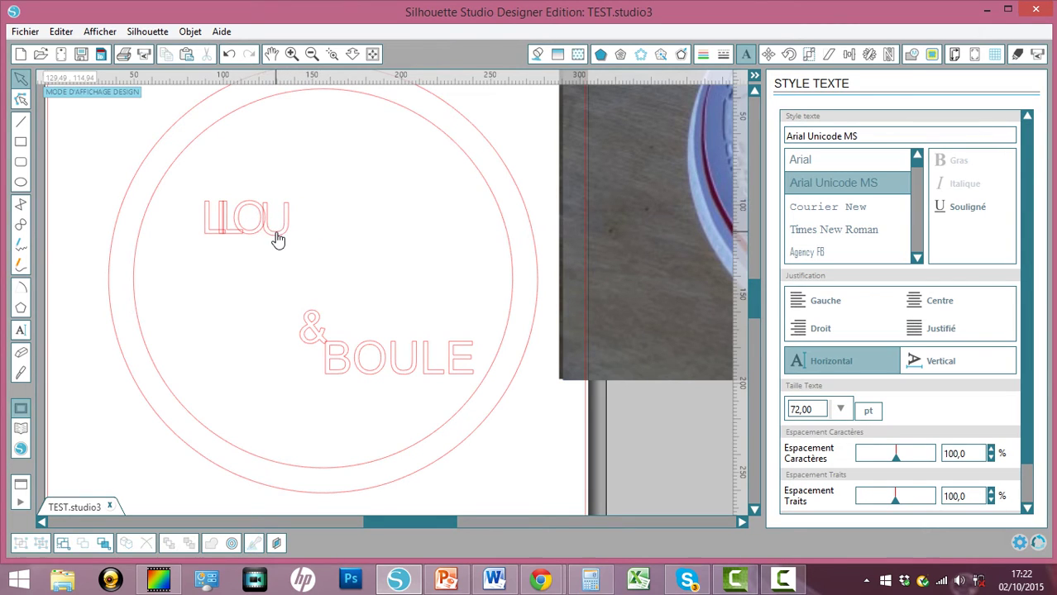
Weld all letters of the upper name into one shape and move it onto the ring's left inner edge.
click(205, 209)
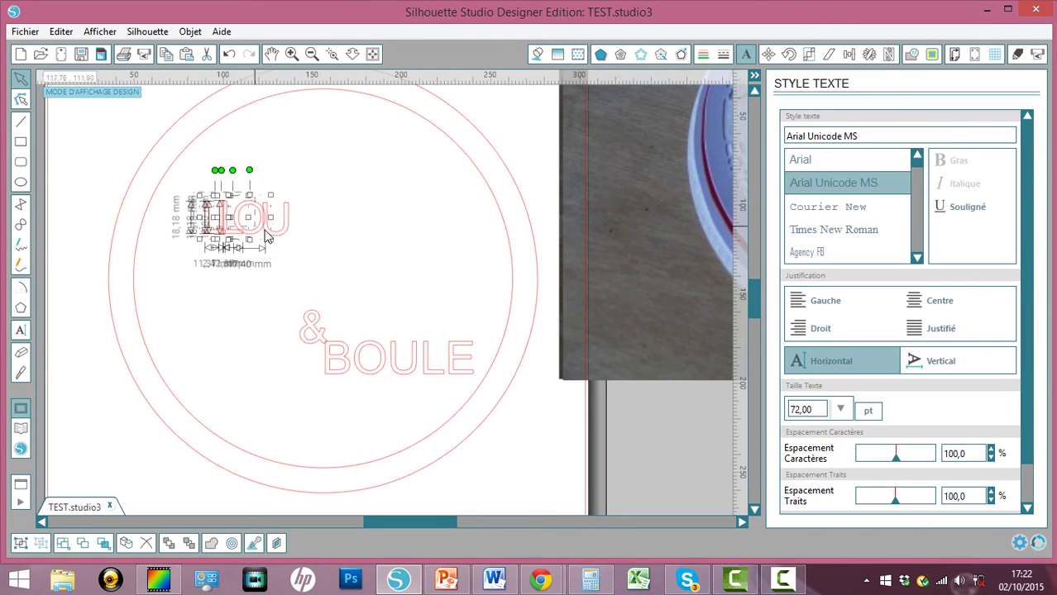
drag(194, 196, 152, 216)
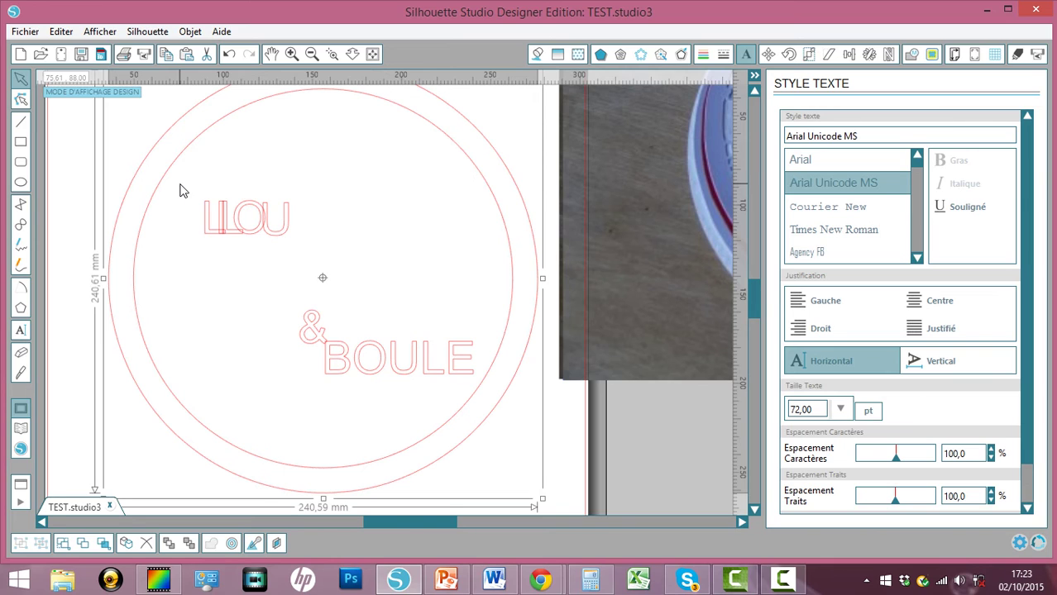
drag(183, 191, 297, 241)
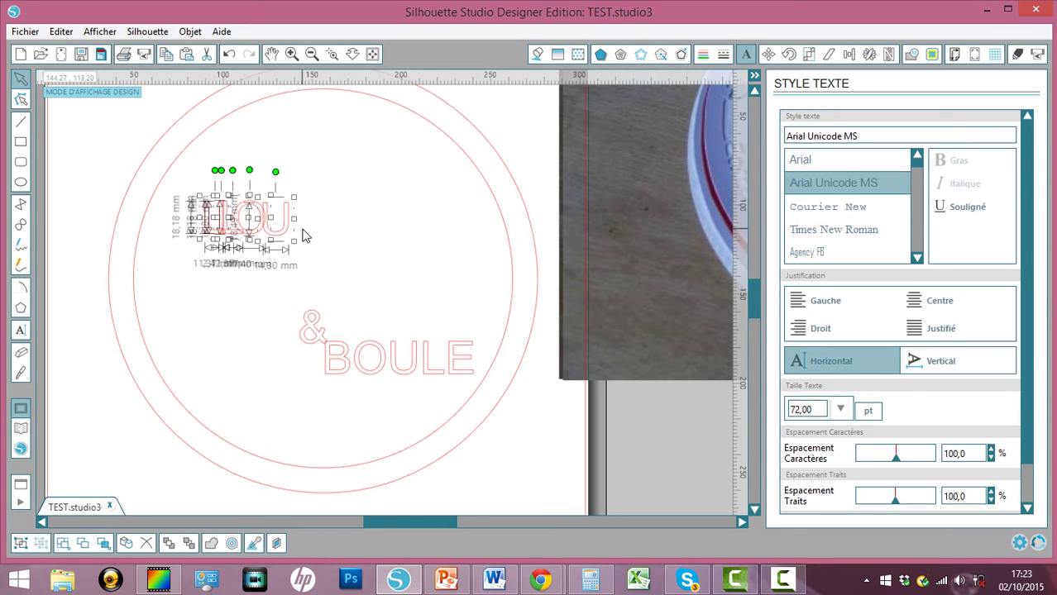
click(213, 543)
drag(258, 247, 196, 250)
click(323, 349)
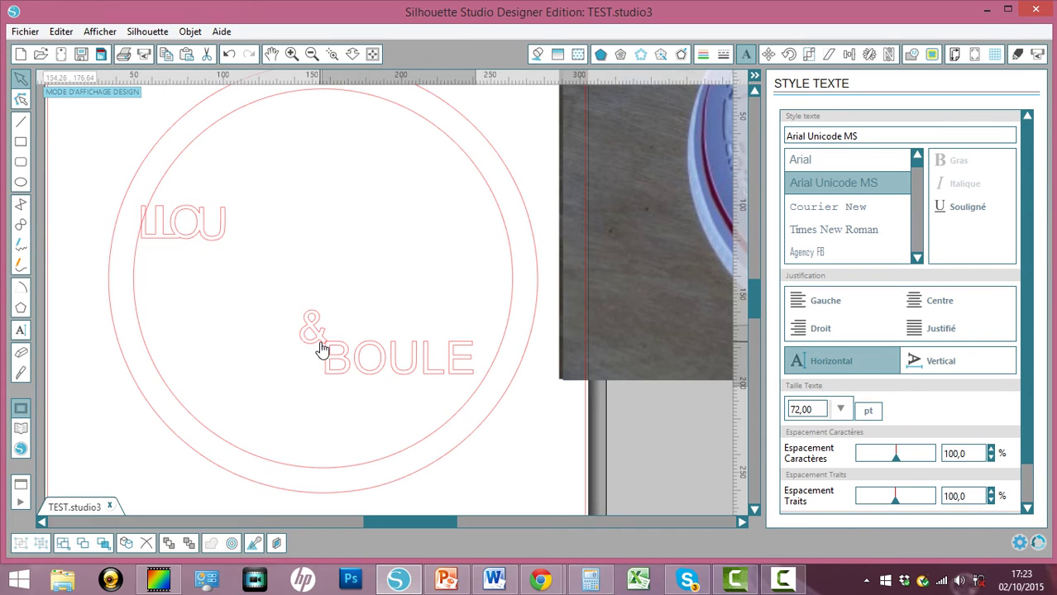
Enlarge the "&" to about 72 × 145 mm and position it so it overlaps the end of the upper name.
click(311, 321)
click(312, 321)
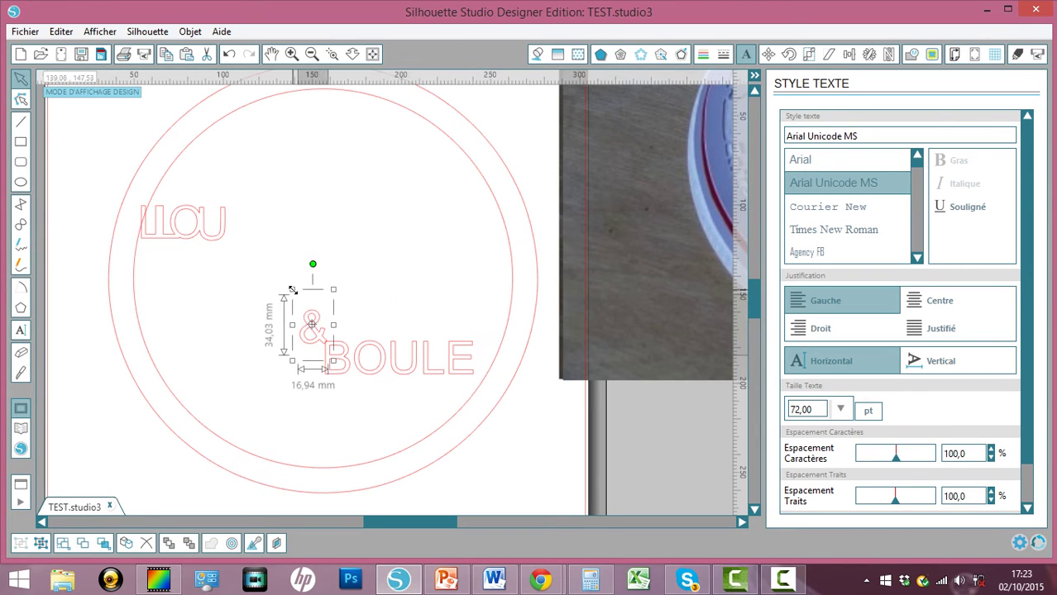
drag(291, 290, 193, 91)
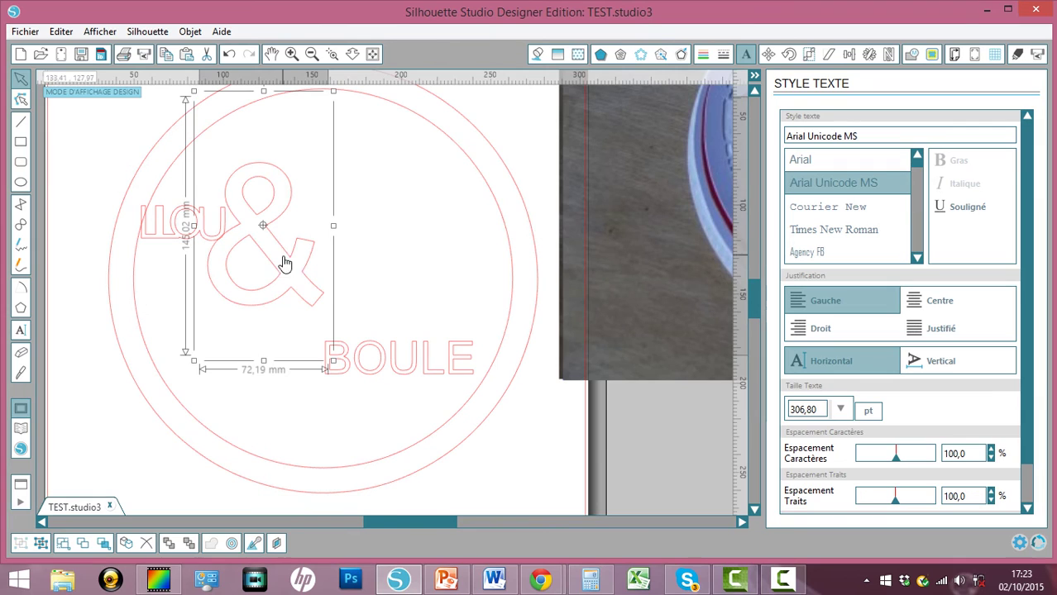
drag(284, 263, 278, 282)
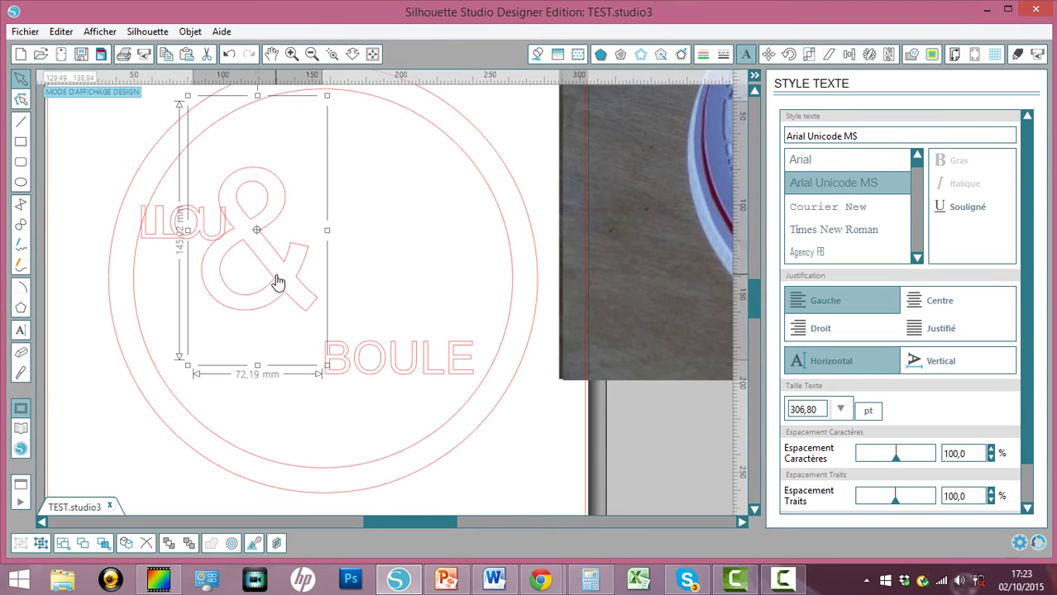
Ungroup the lower name into separate letters.
click(365, 360)
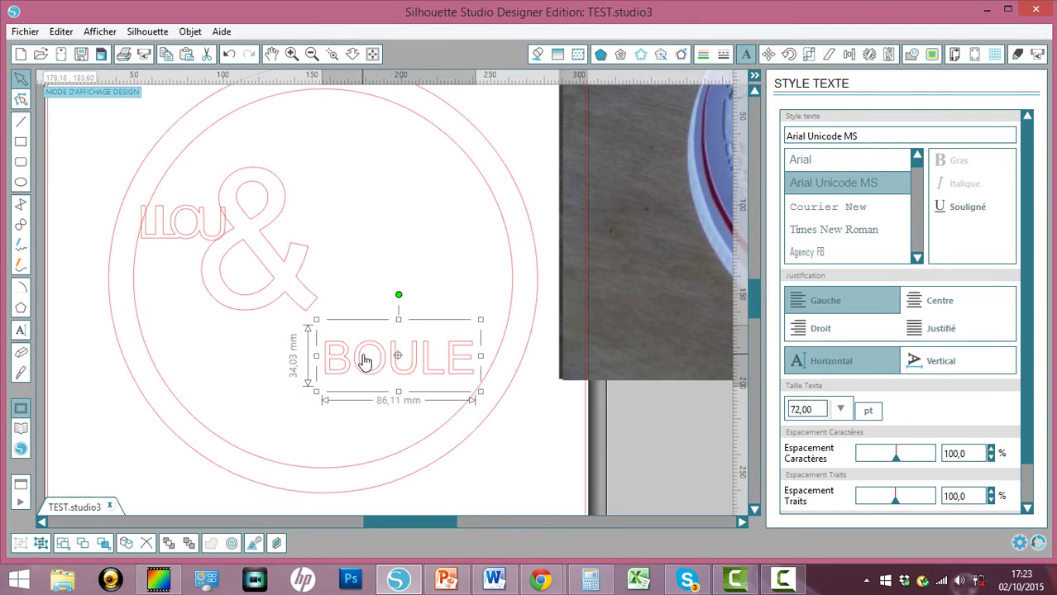
click(40, 544)
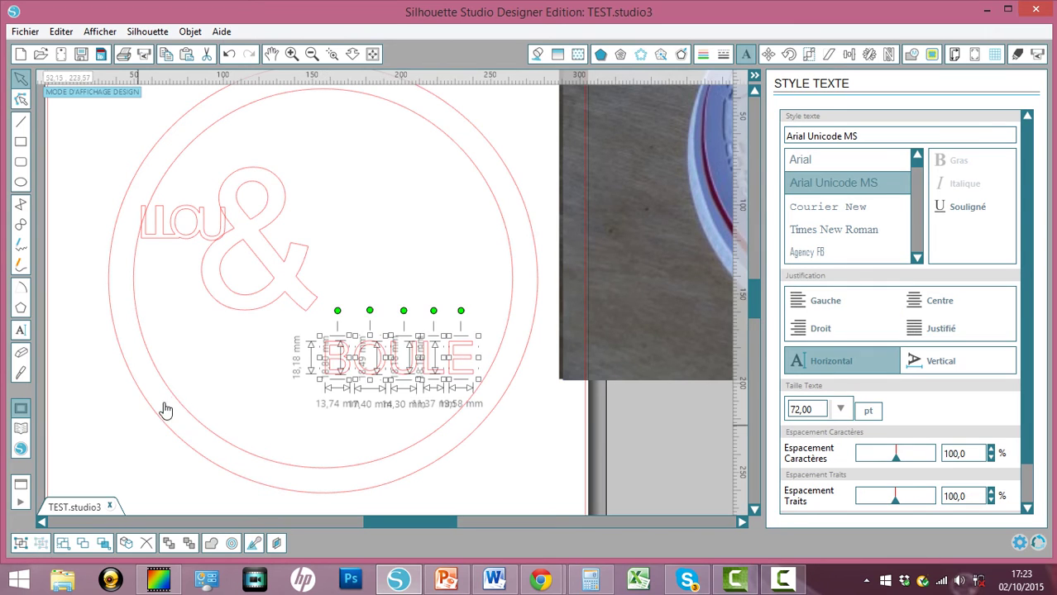
click(196, 389)
double_click(370, 376)
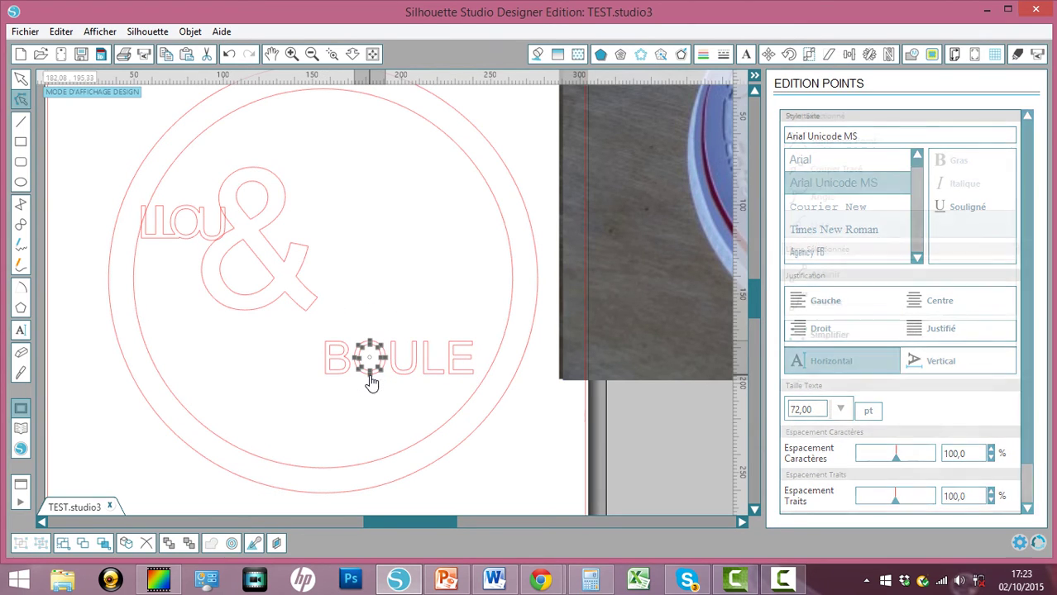
click(369, 373)
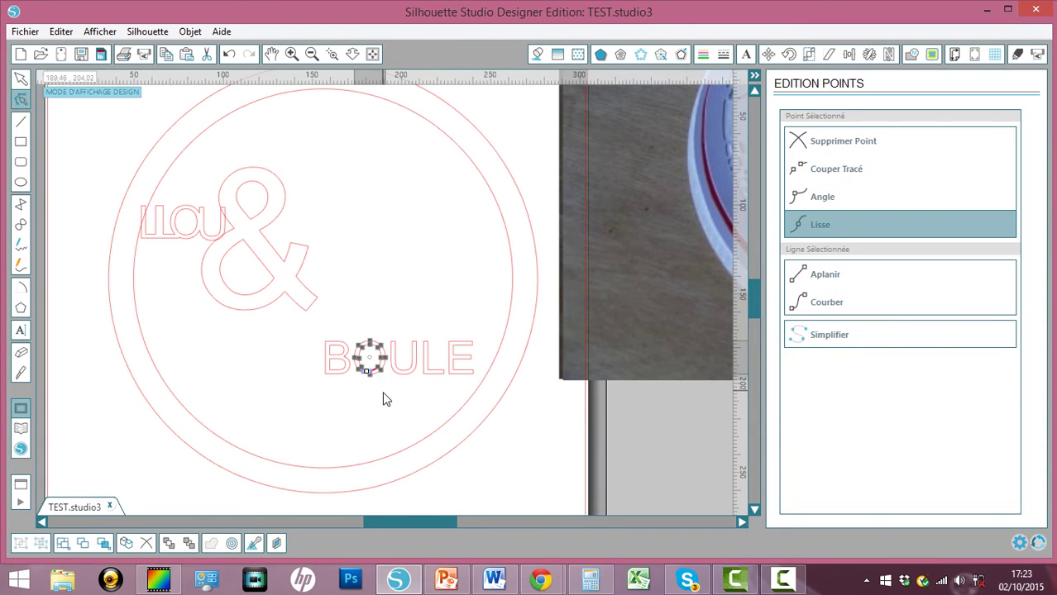
click(383, 397)
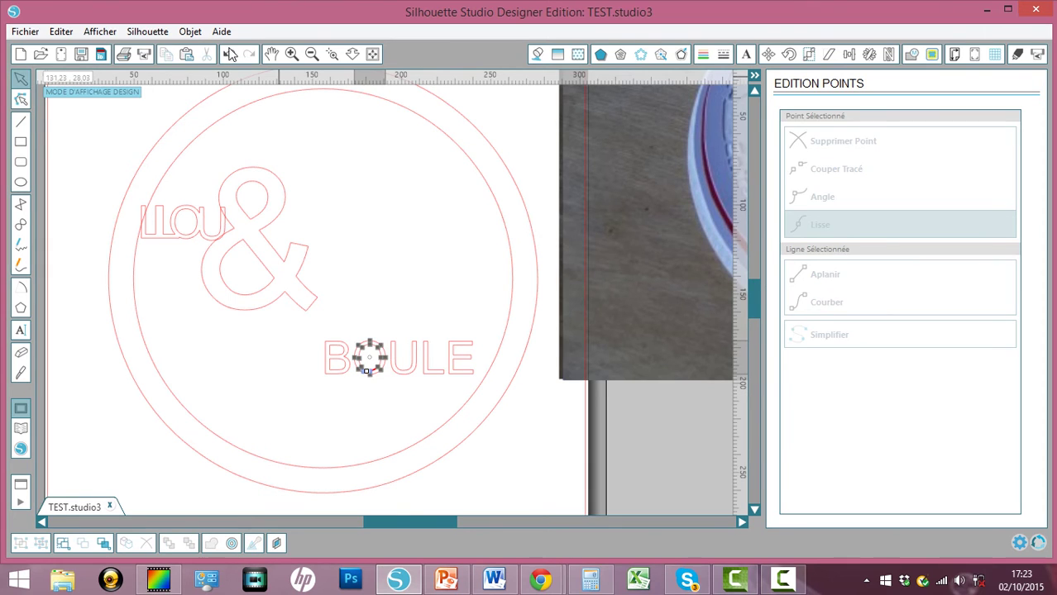
click(230, 54)
click(230, 54)
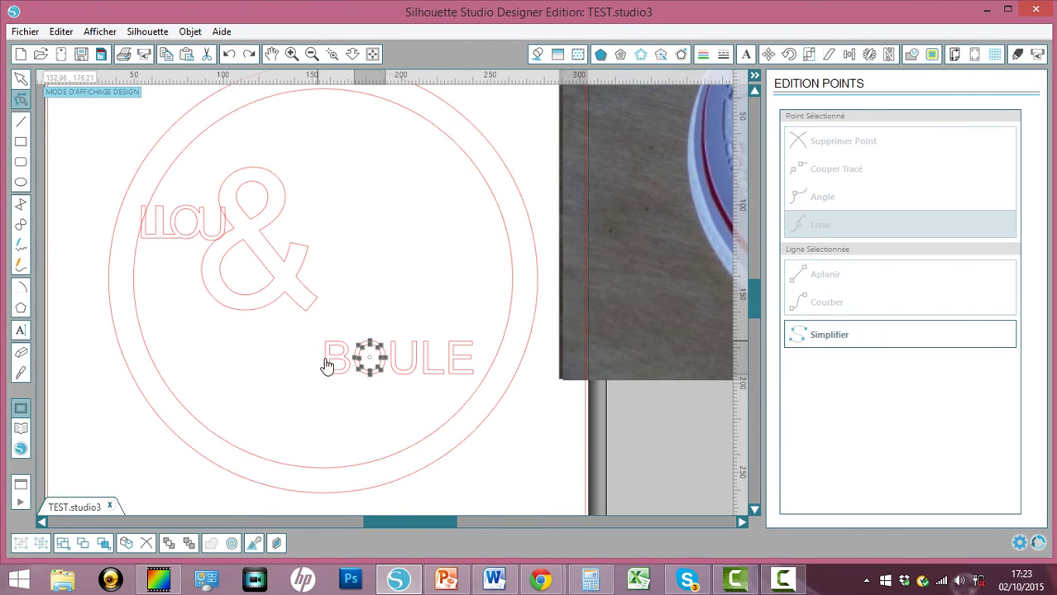
Move the letters of the lower name closer together so that each one overlaps its neighbour.
click(338, 397)
mouse_move(381, 375)
mouse_down()
mouse_move(368, 372)
mouse_move(424, 371)
mouse_move(396, 370)
mouse_up()
click(402, 373)
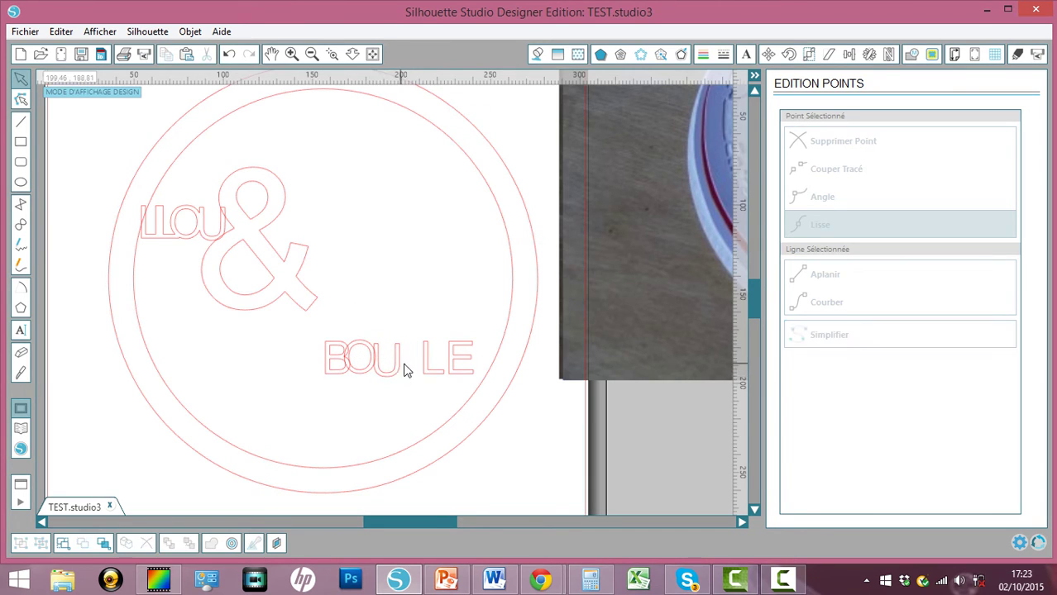
click(398, 372)
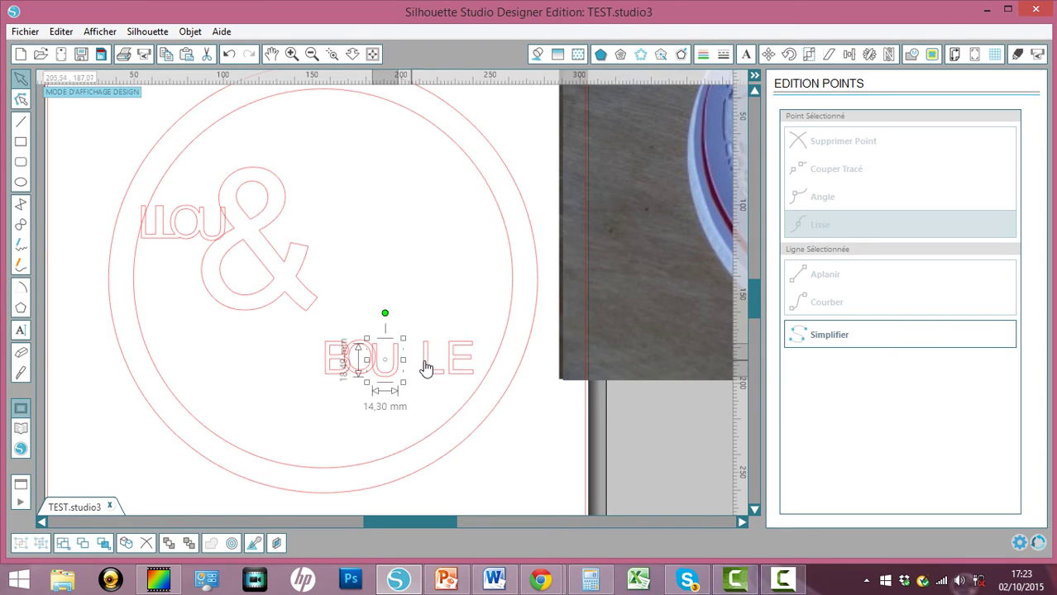
drag(427, 369, 398, 362)
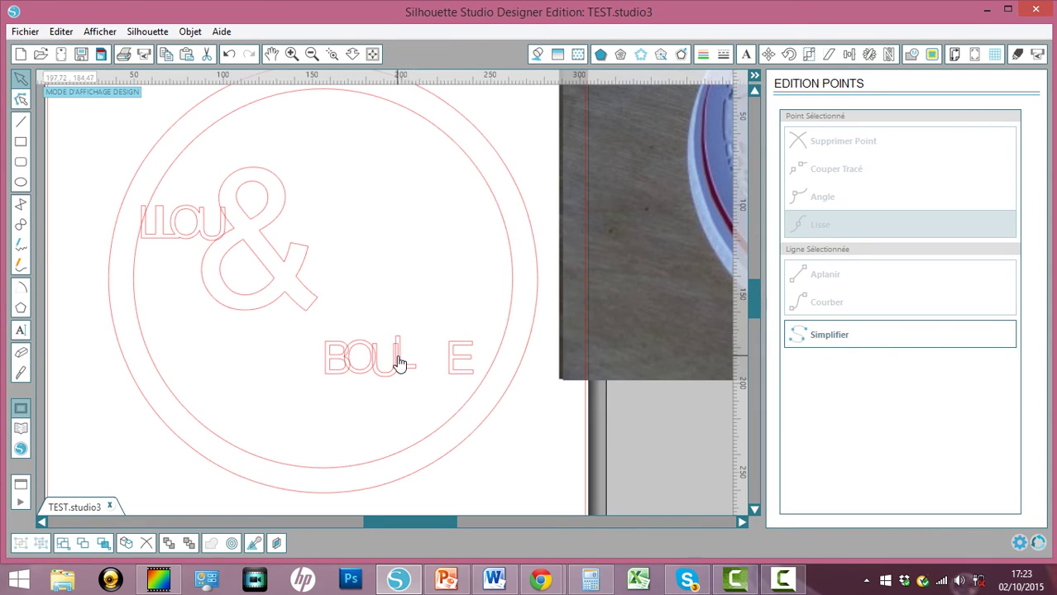
click(463, 372)
drag(460, 374, 421, 374)
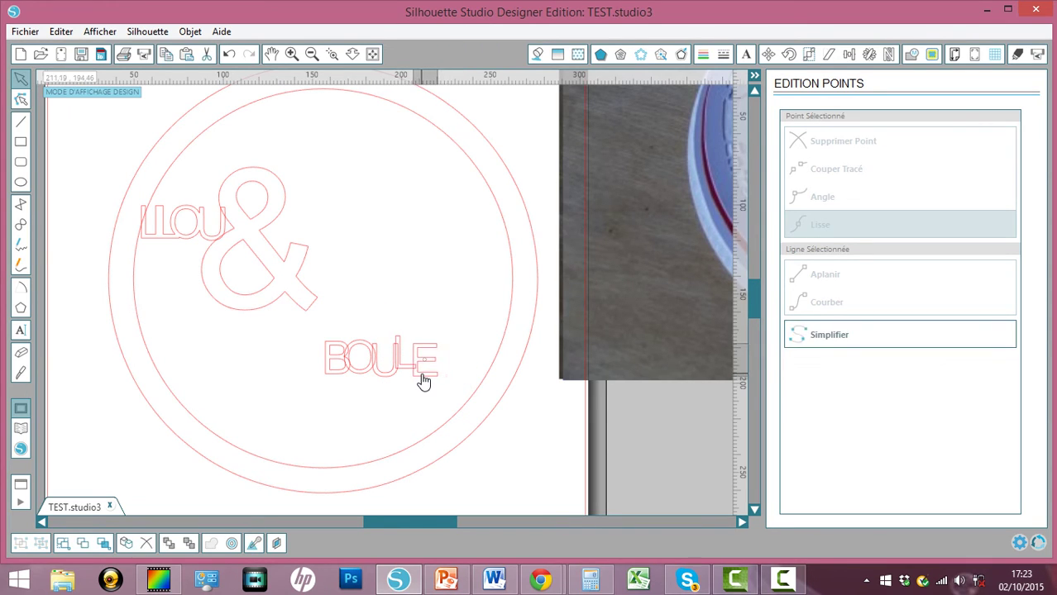
Align all letters of the lower name along their bottom edges and weld them into one shape.
click(421, 371)
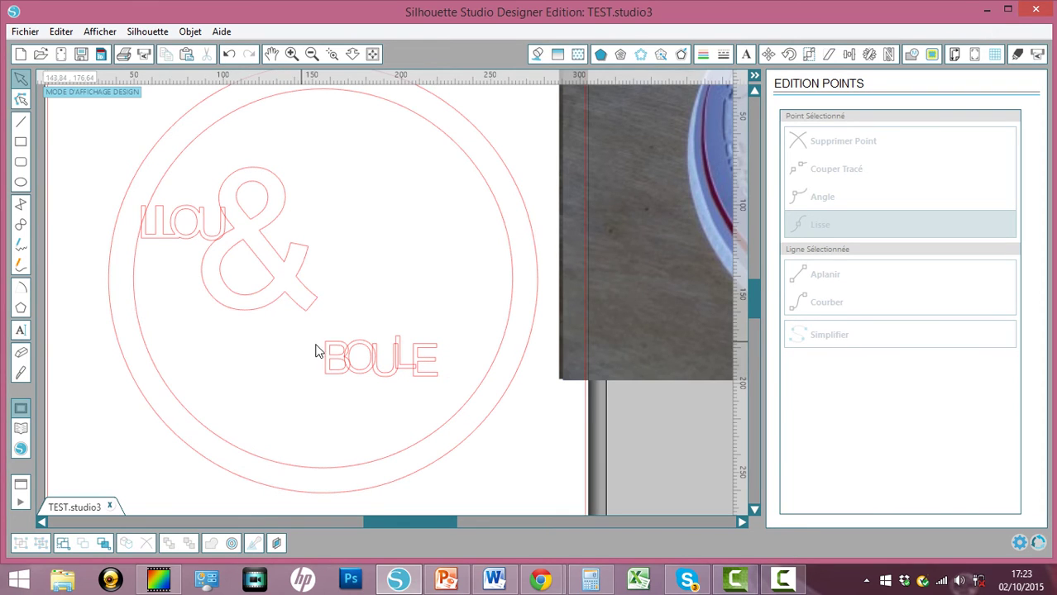
drag(315, 351, 447, 379)
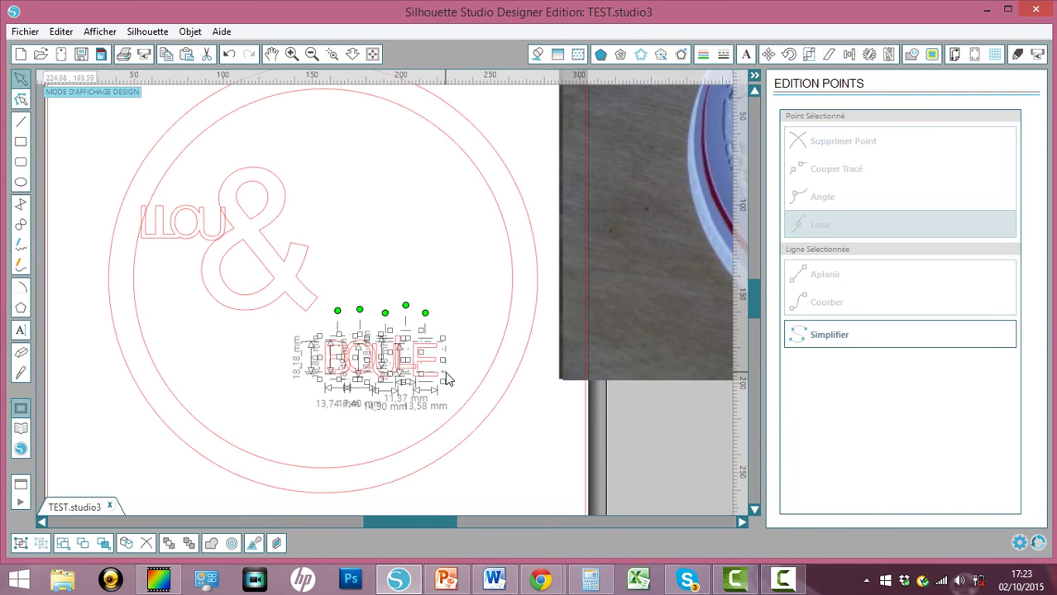
click(850, 55)
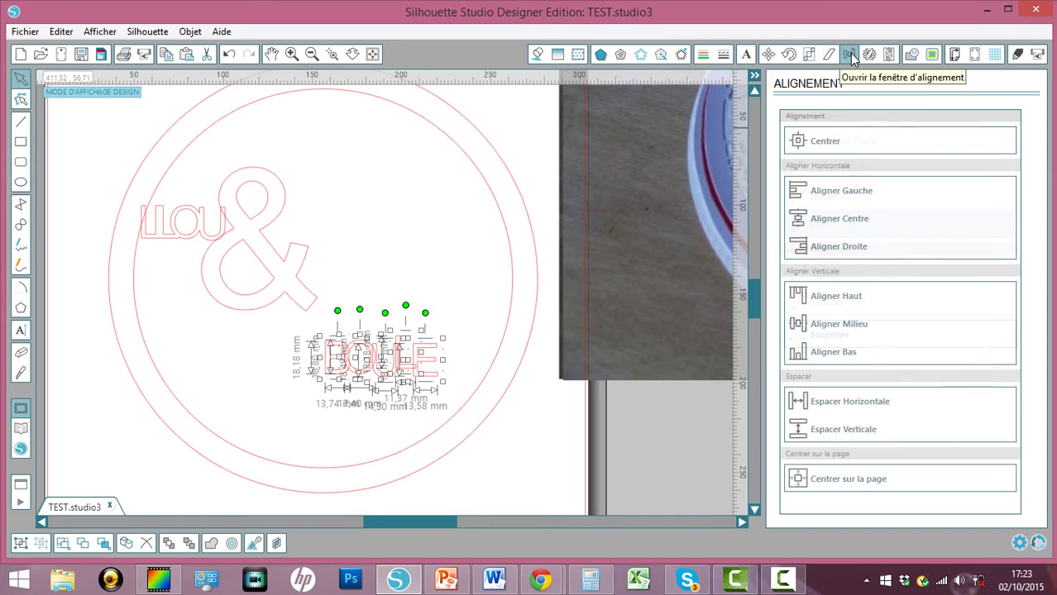
click(815, 352)
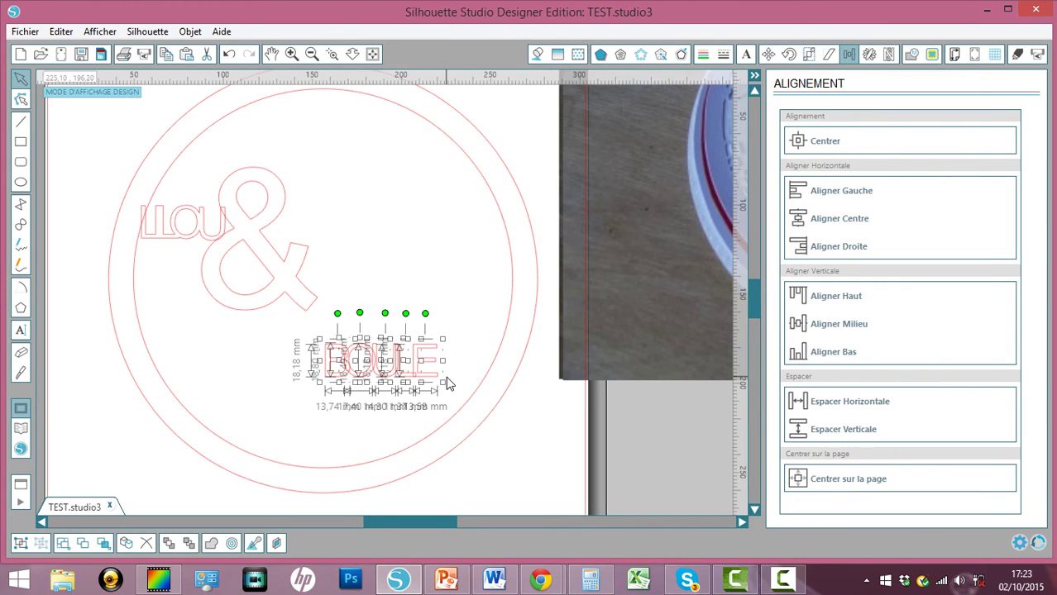
click(213, 546)
Attach the lower name to the ampersand's leg, then enlarge both names and the "&" together to span the ring, lower name about 81 × 24 mm.
drag(393, 375, 386, 315)
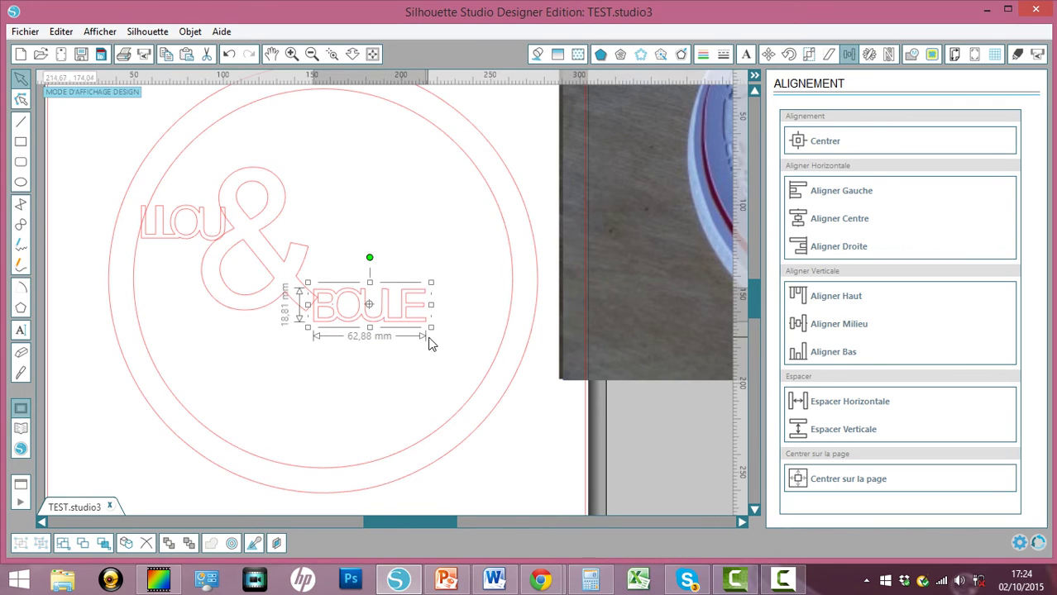
shift+click(242, 249)
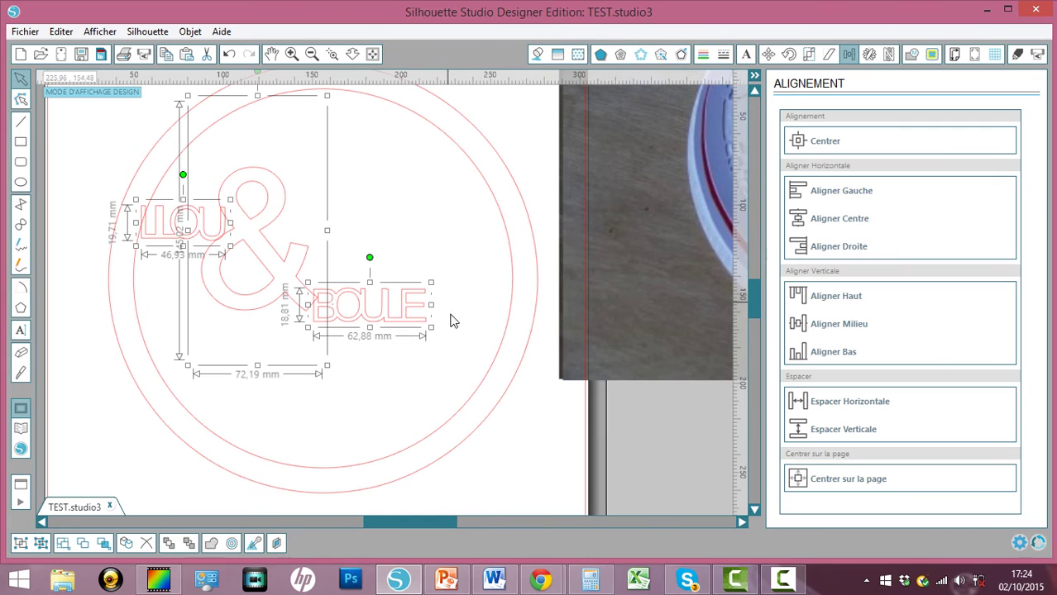
drag(432, 328, 477, 363)
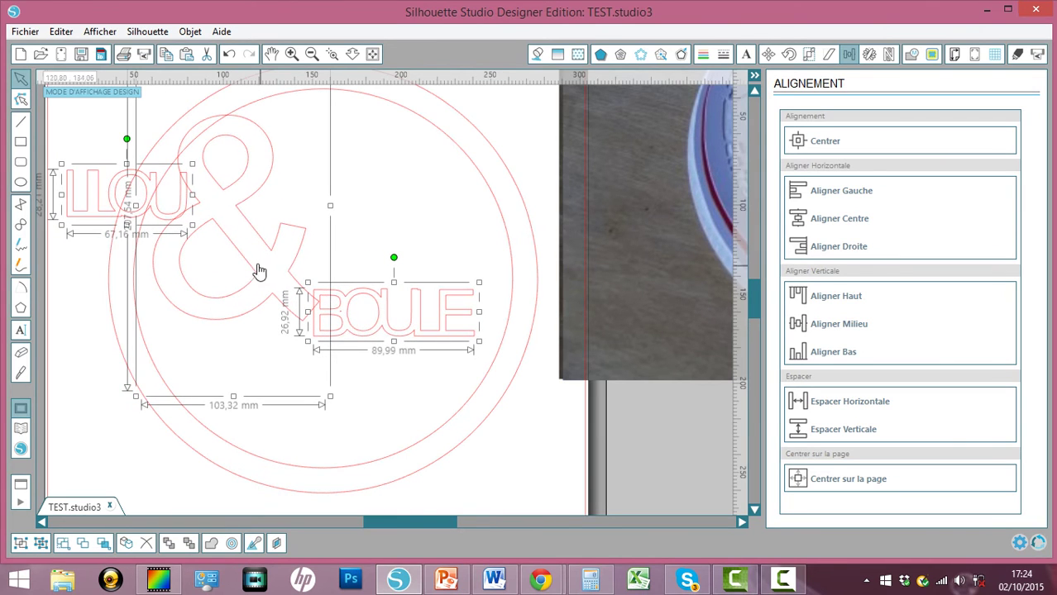
drag(291, 270, 354, 286)
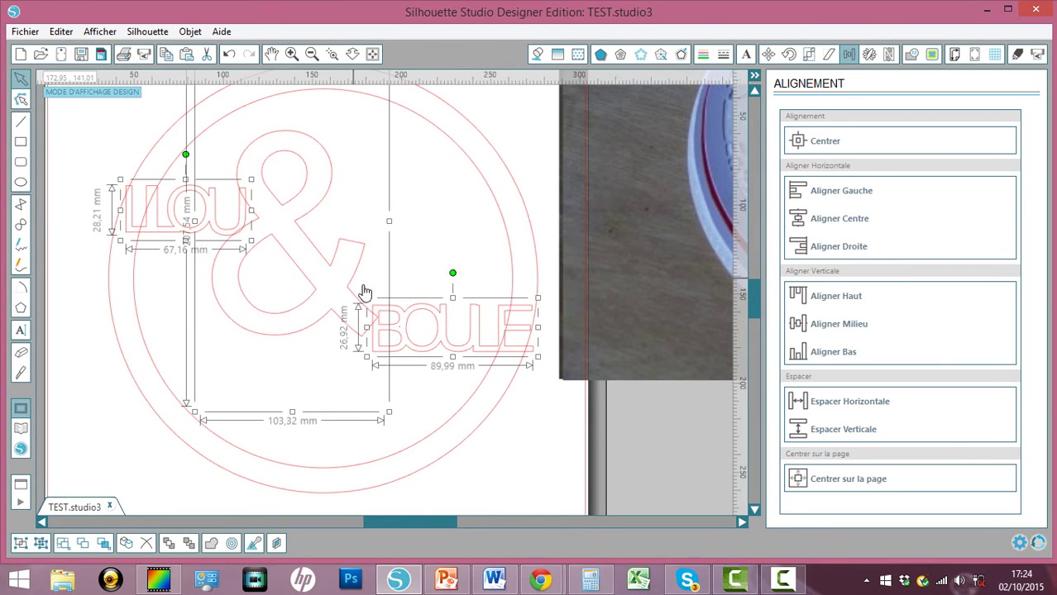
drag(536, 357, 487, 354)
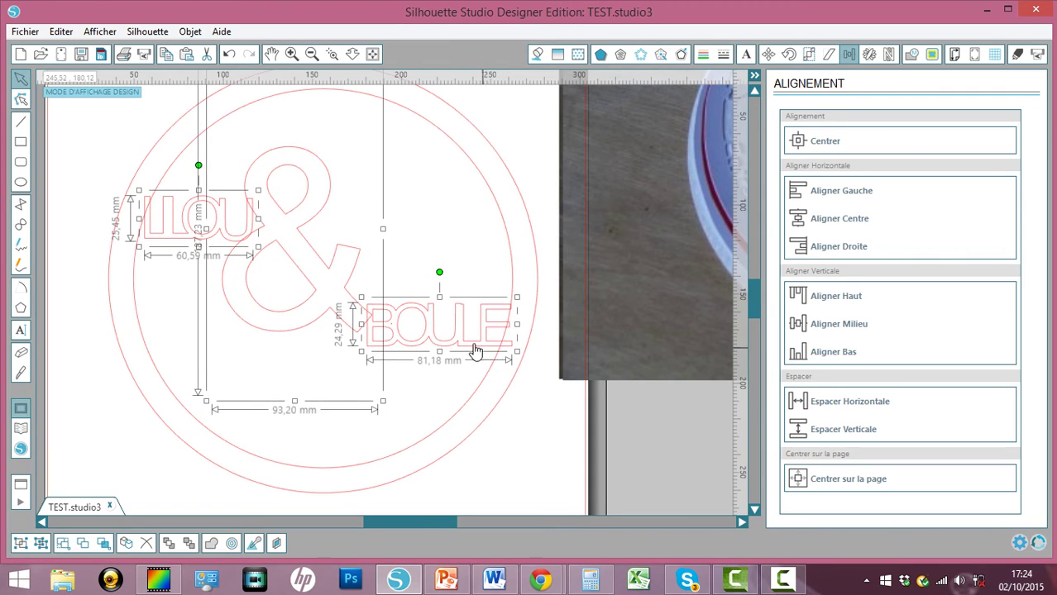
click(422, 242)
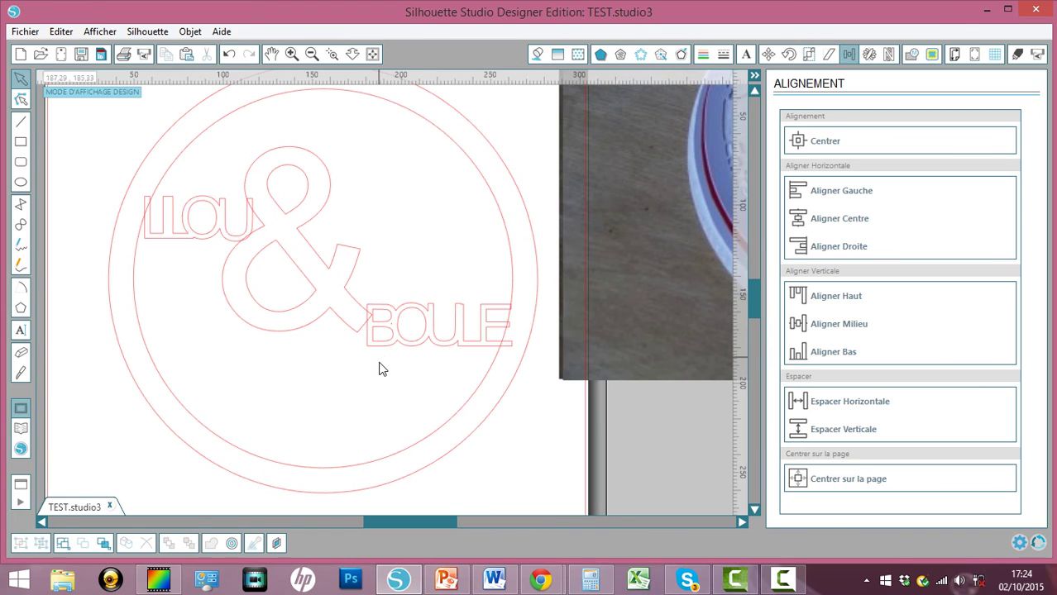
Cut vertically with the straight knife through the lower name's "O" and "B" and the upper name's "O", using closed contours.
click(411, 349)
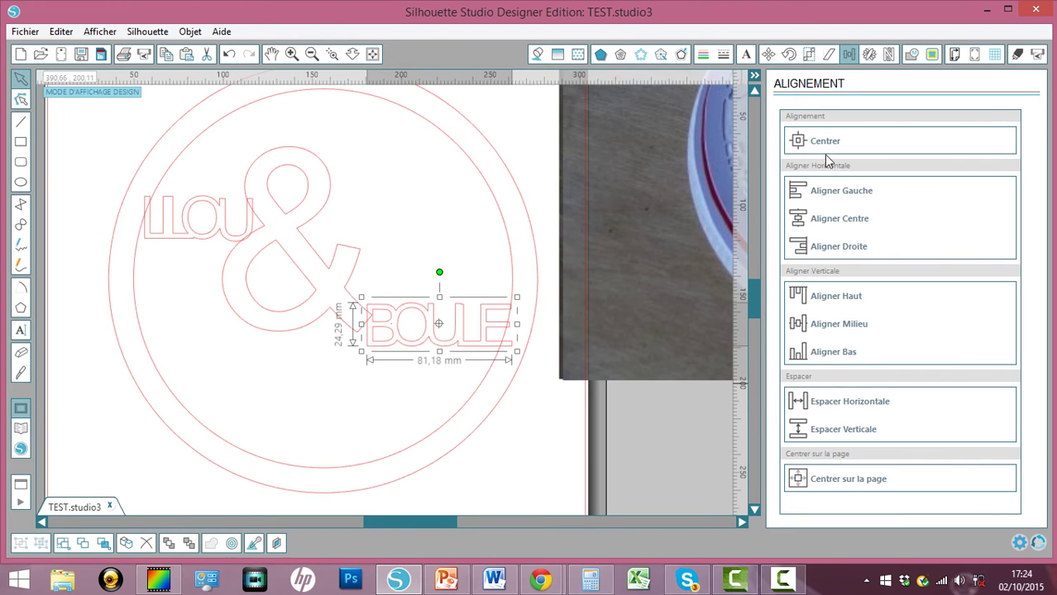
click(20, 373)
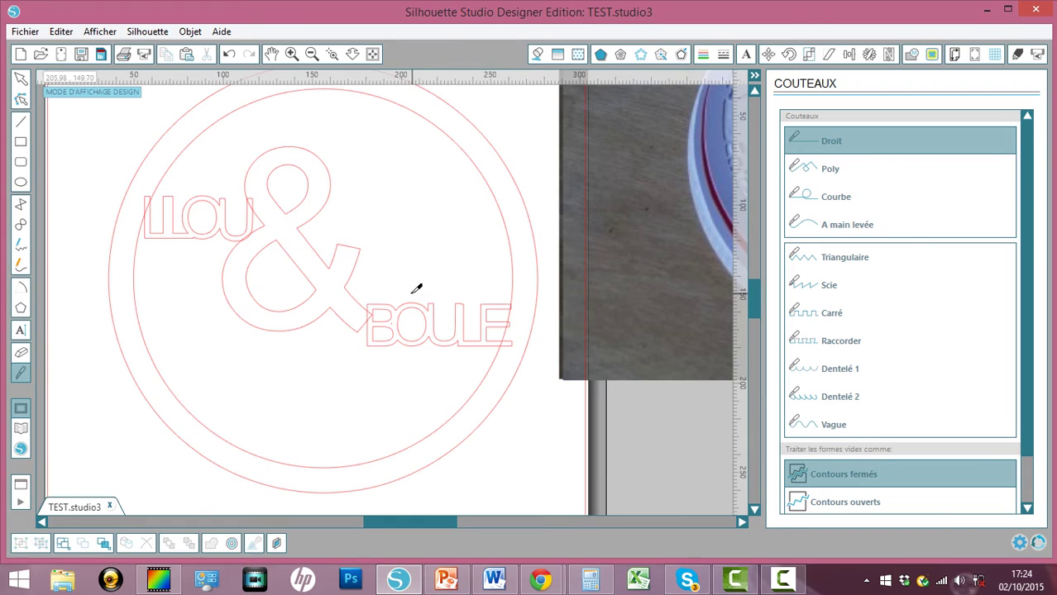
drag(409, 291, 412, 361)
drag(382, 295, 382, 378)
drag(206, 180, 204, 246)
Weld the ring, the ampersand and all the cut name pieces into a single shape.
click(20, 78)
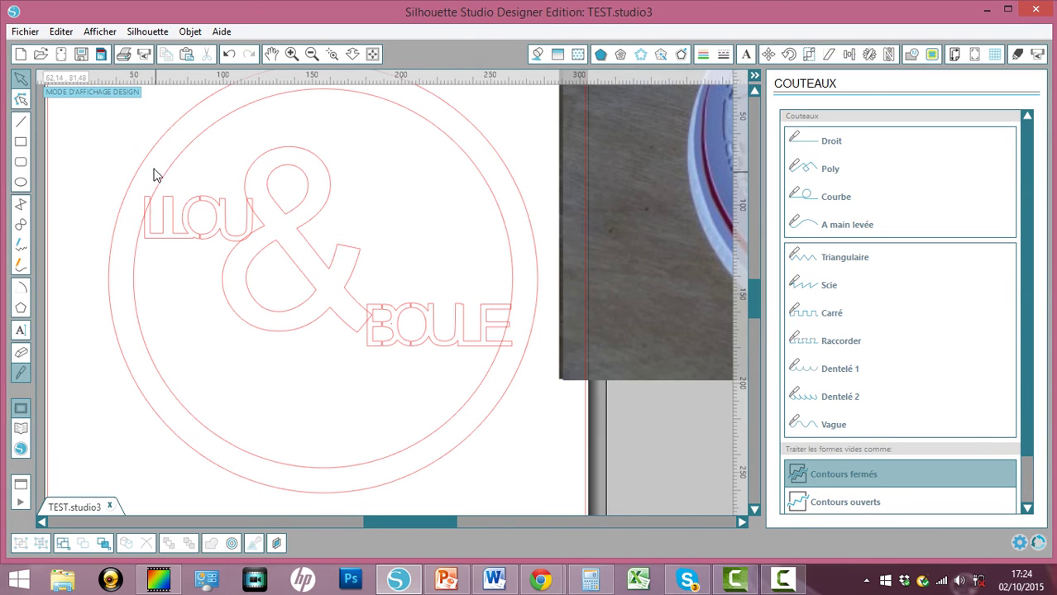
drag(123, 135, 528, 423)
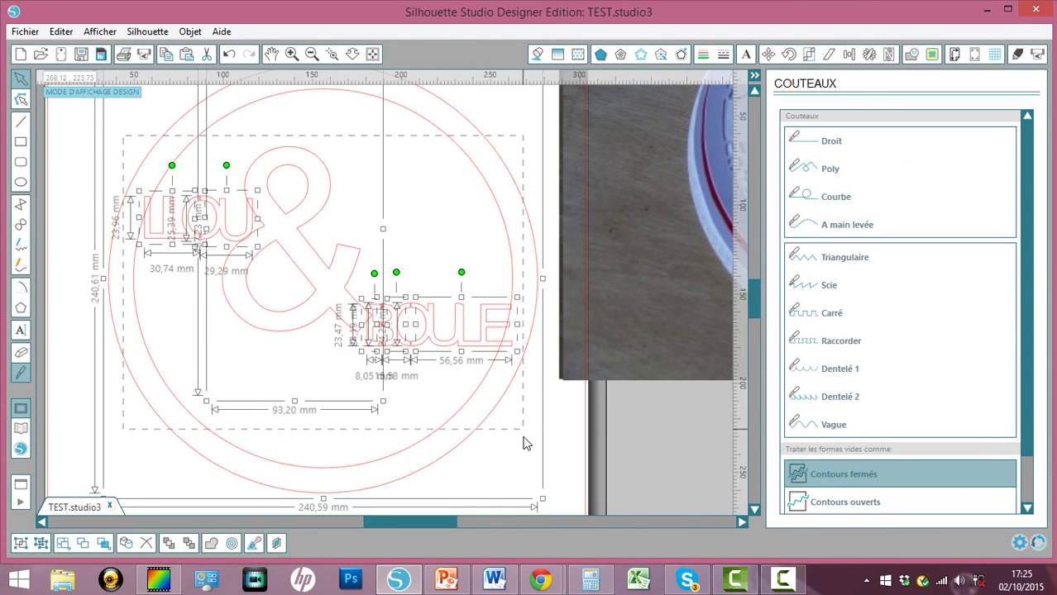
click(212, 544)
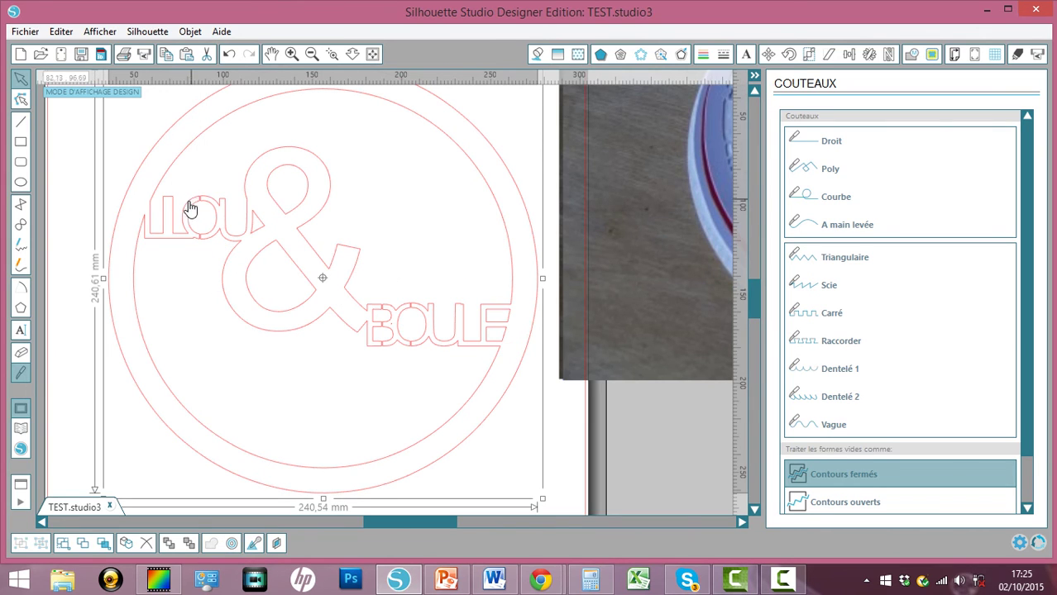
Draw two bubble circles inside the ring's right half and a third one above the page, following the reference photo.
click(311, 54)
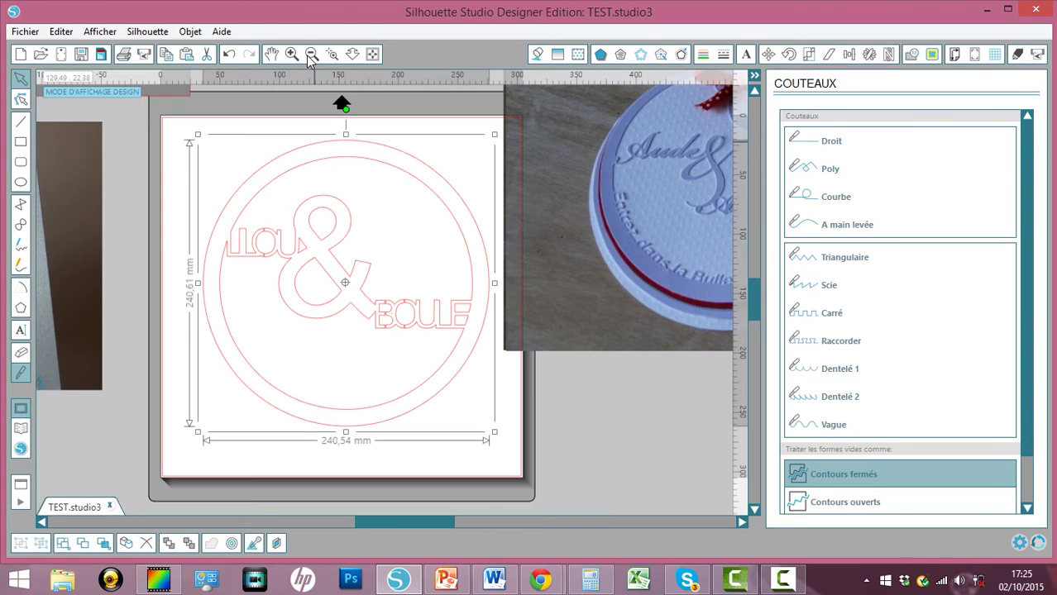
click(311, 54)
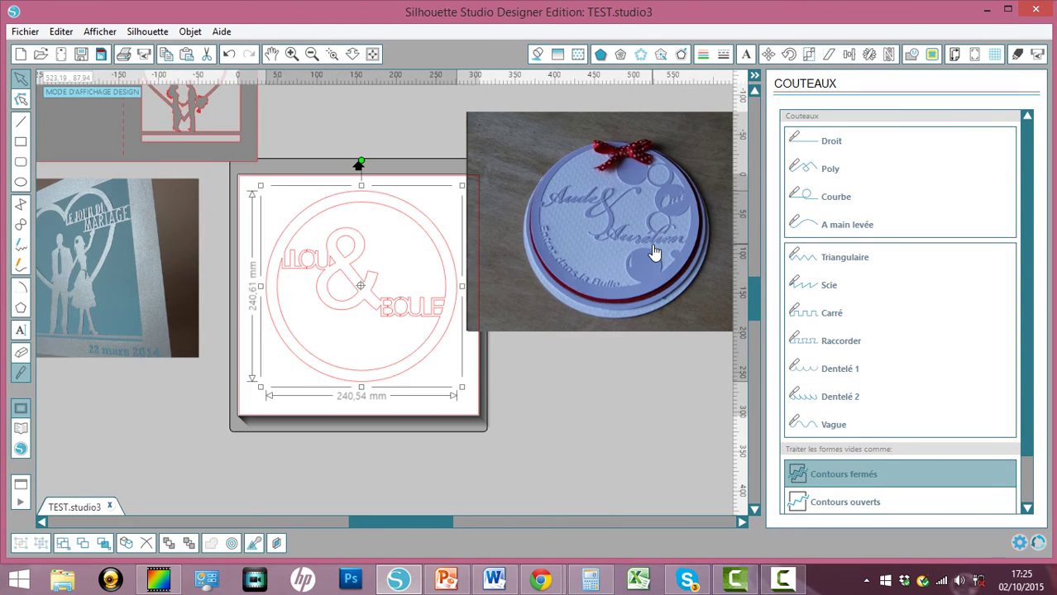
mouse_move(654, 251)
mouse_down()
mouse_move(625, 239)
mouse_move(658, 242)
mouse_up()
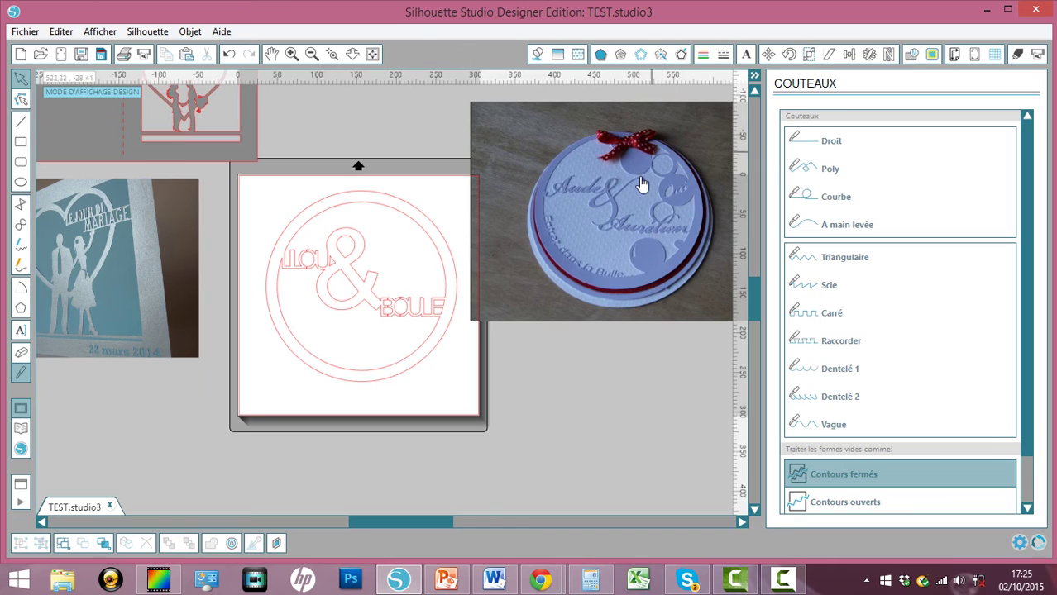
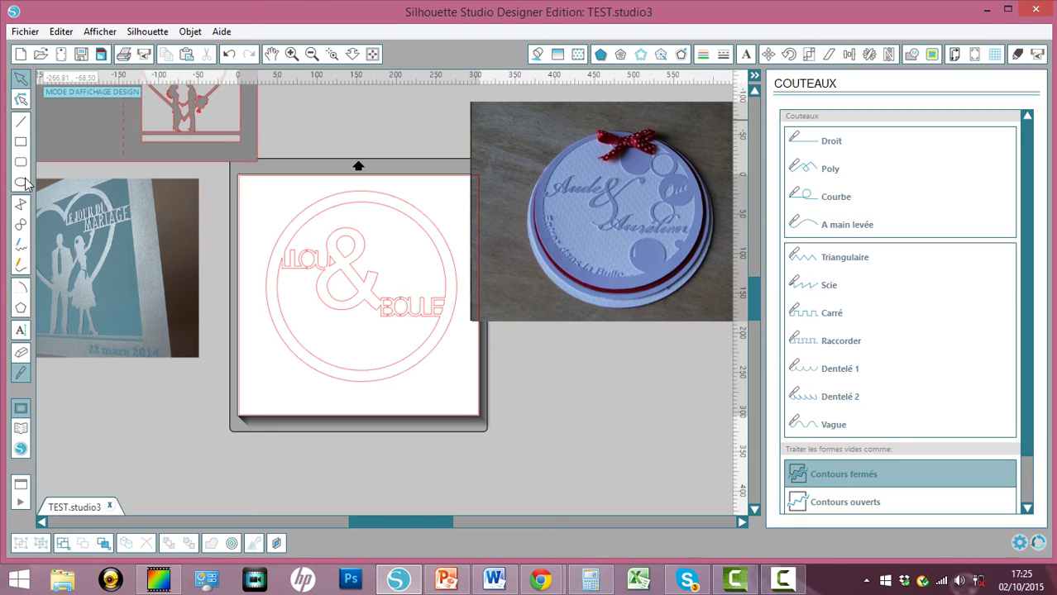
click(25, 180)
drag(379, 215, 452, 300)
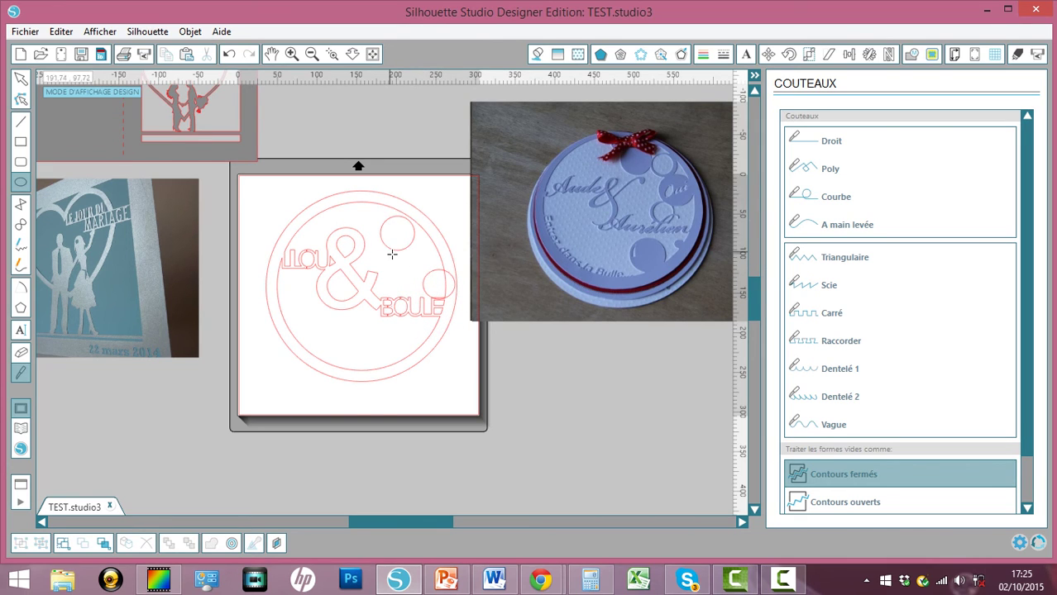
drag(364, 107, 393, 150)
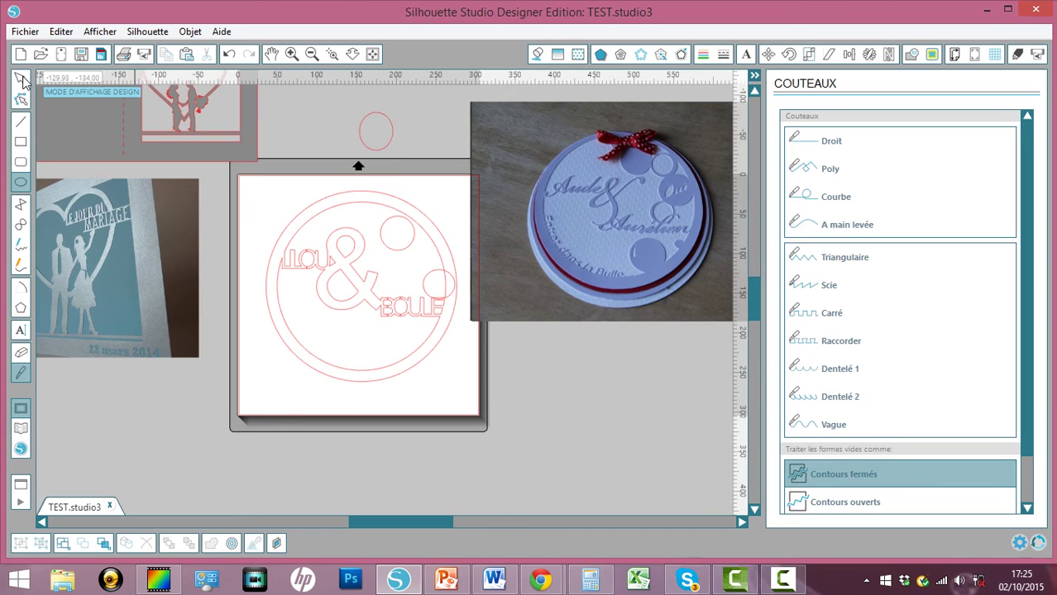
Move the two circles inside the ring to its upper-right inner edge so that they overlap each other.
click(23, 76)
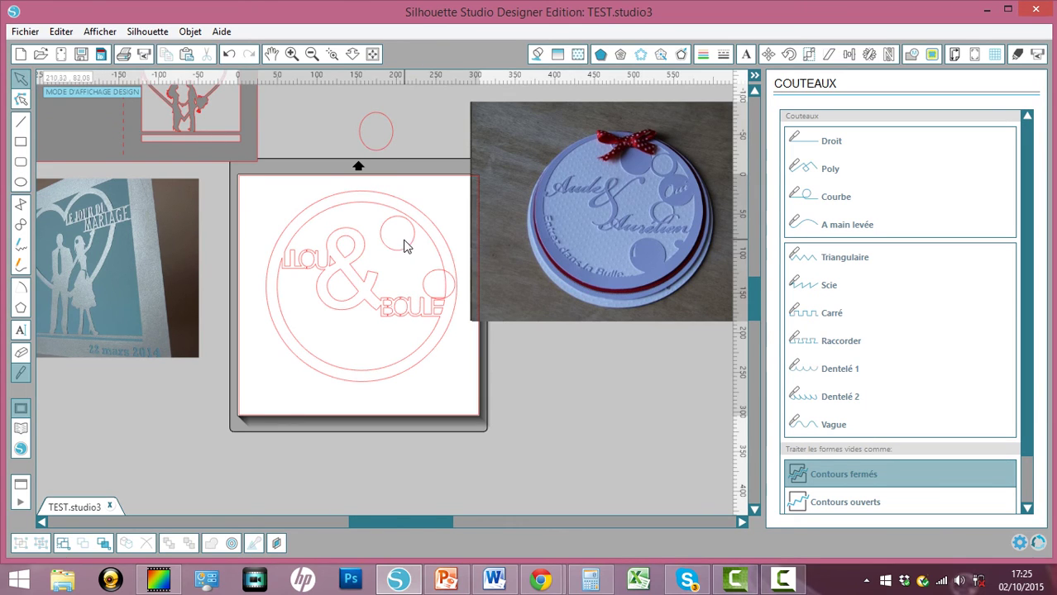
drag(404, 246, 392, 230)
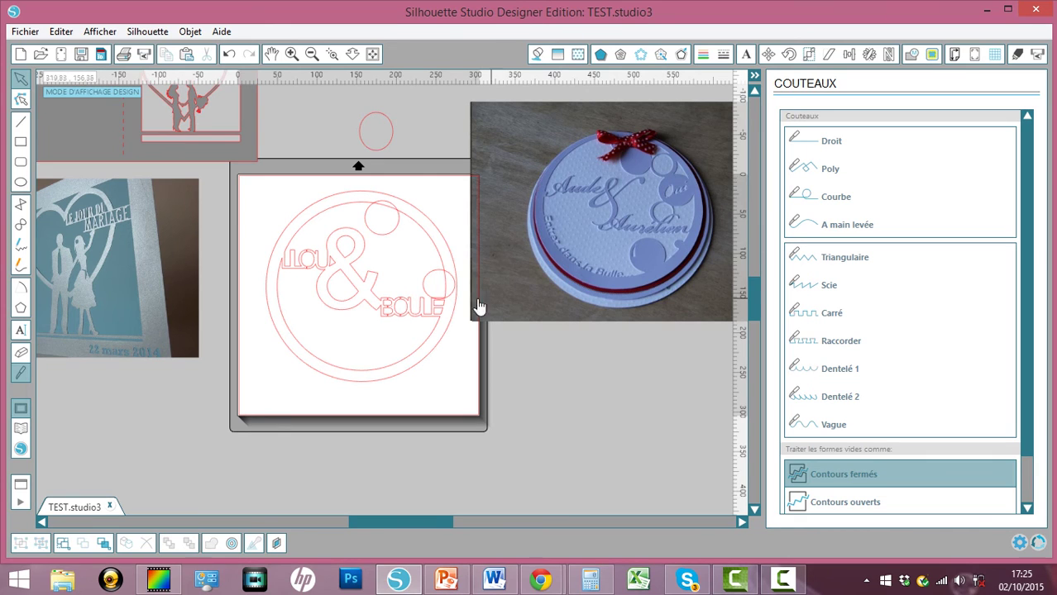
drag(430, 299, 397, 242)
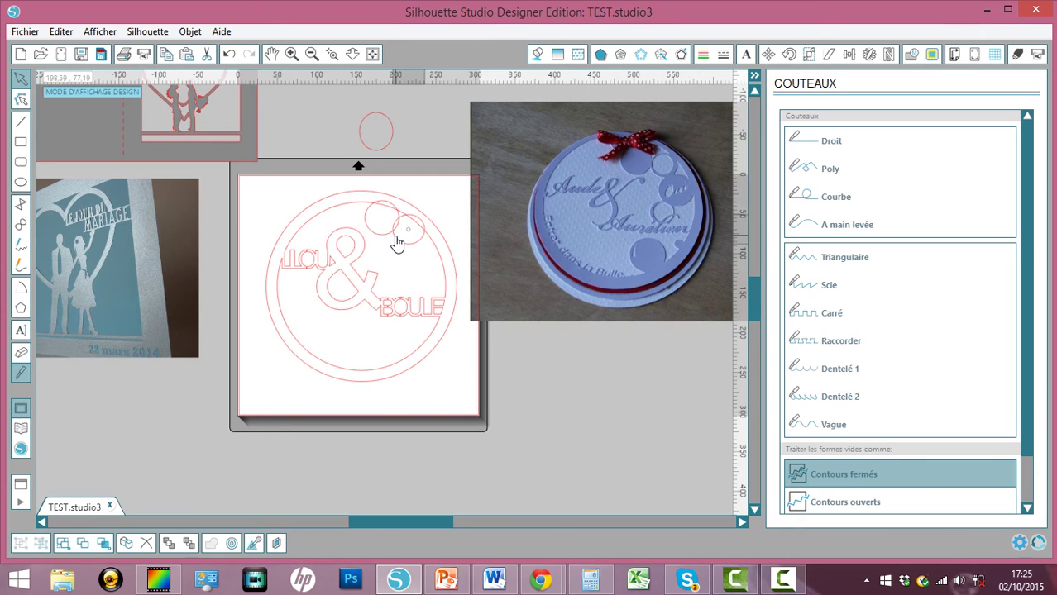
click(397, 242)
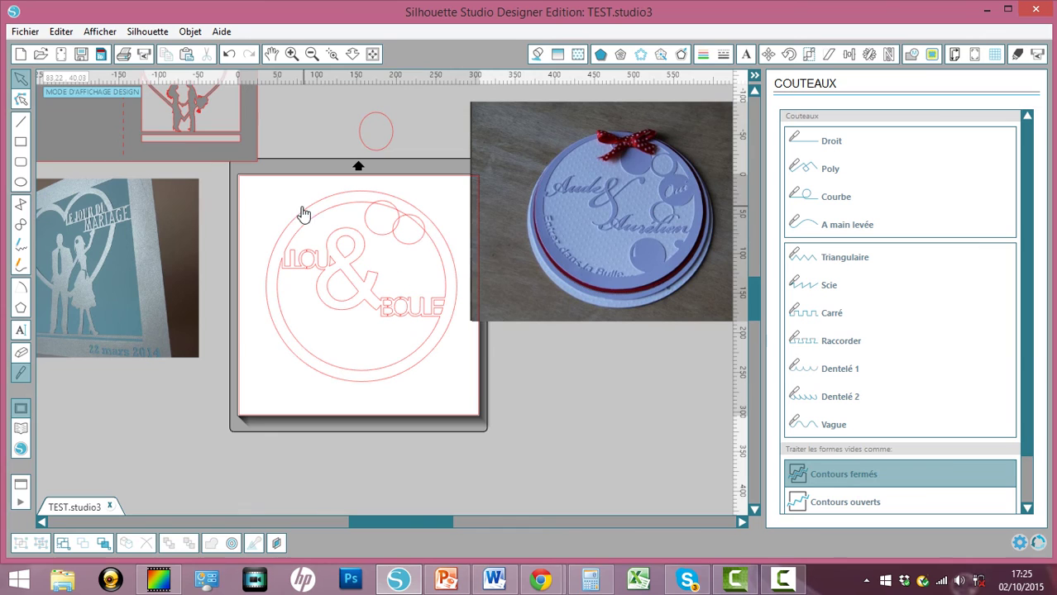
Draw a circle about 29 × 30 mm, nest it inside the second bubble, and move the circle above the page just below that bubble.
click(21, 182)
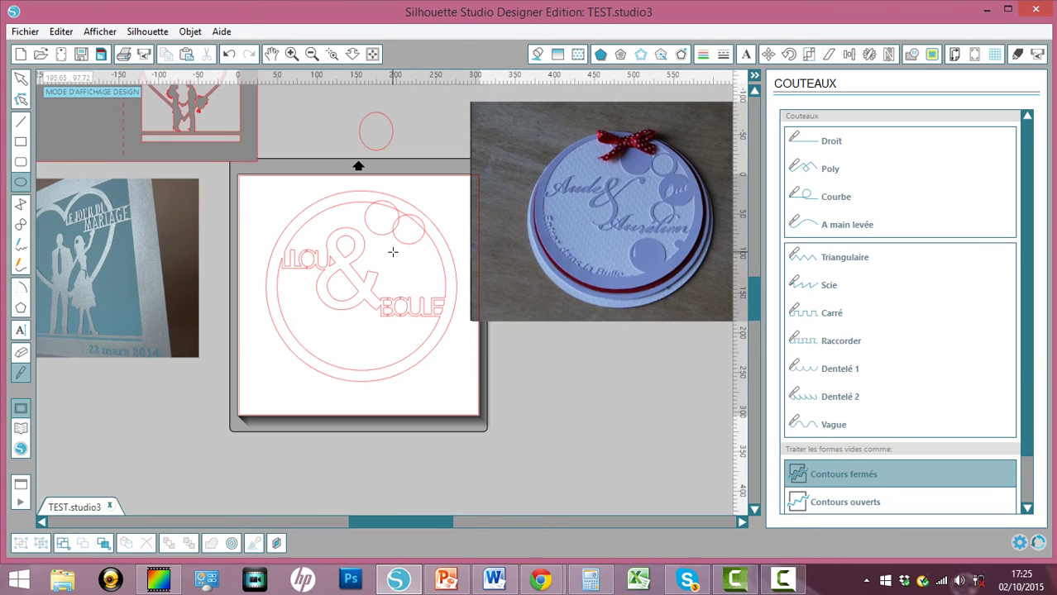
mouse_move(393, 251)
mouse_down()
mouse_move(412, 289)
mouse_move(418, 276)
mouse_up()
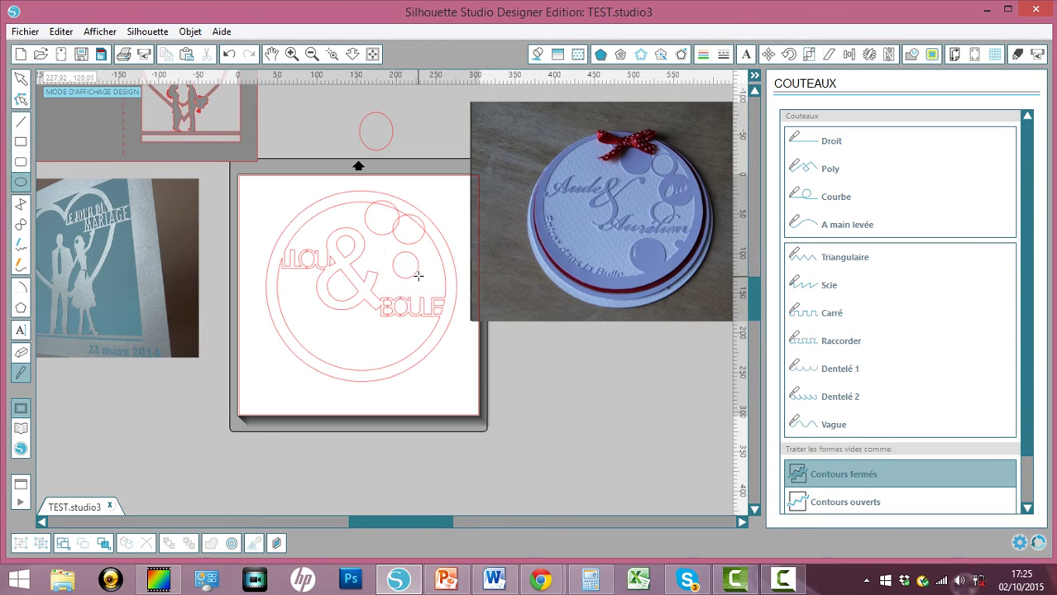
click(22, 78)
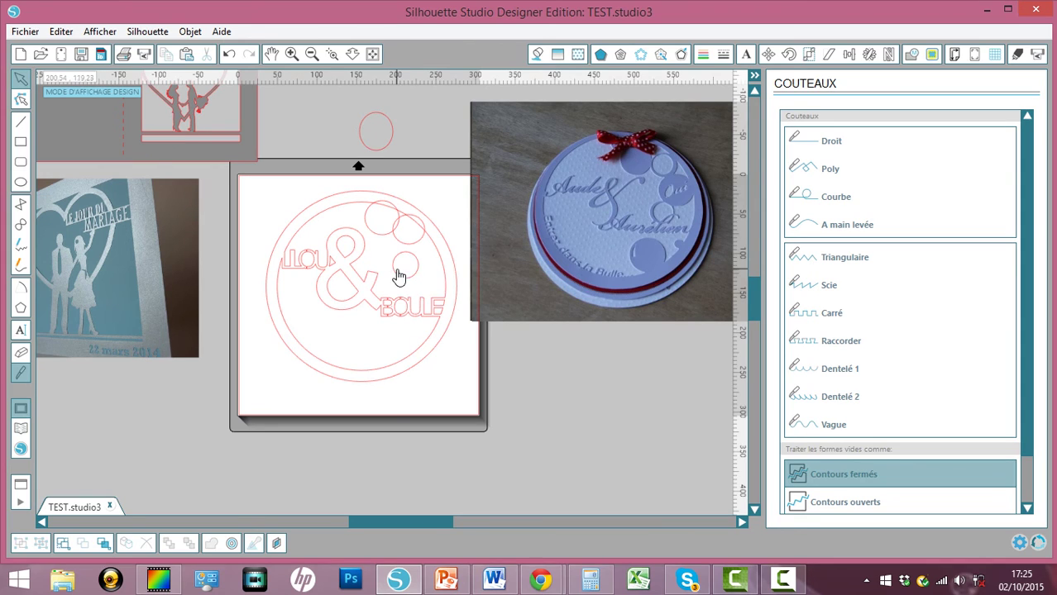
drag(415, 281, 418, 245)
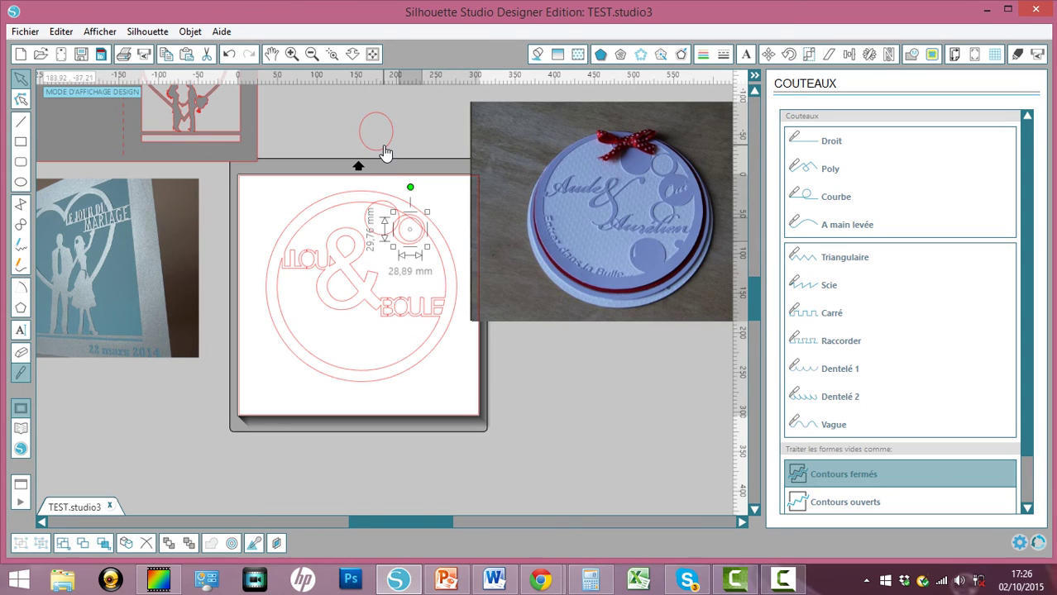
drag(383, 152, 435, 278)
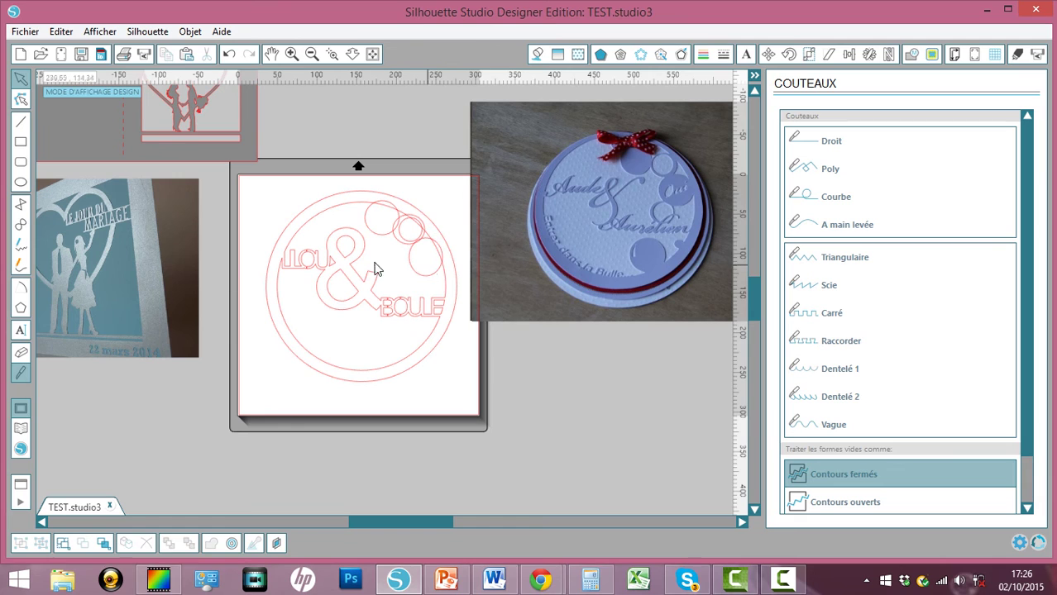
Add the text "Oui" in Arial Unicode MS, reduce it to about 50.9 pt and place it inside the lowest bubble.
click(22, 331)
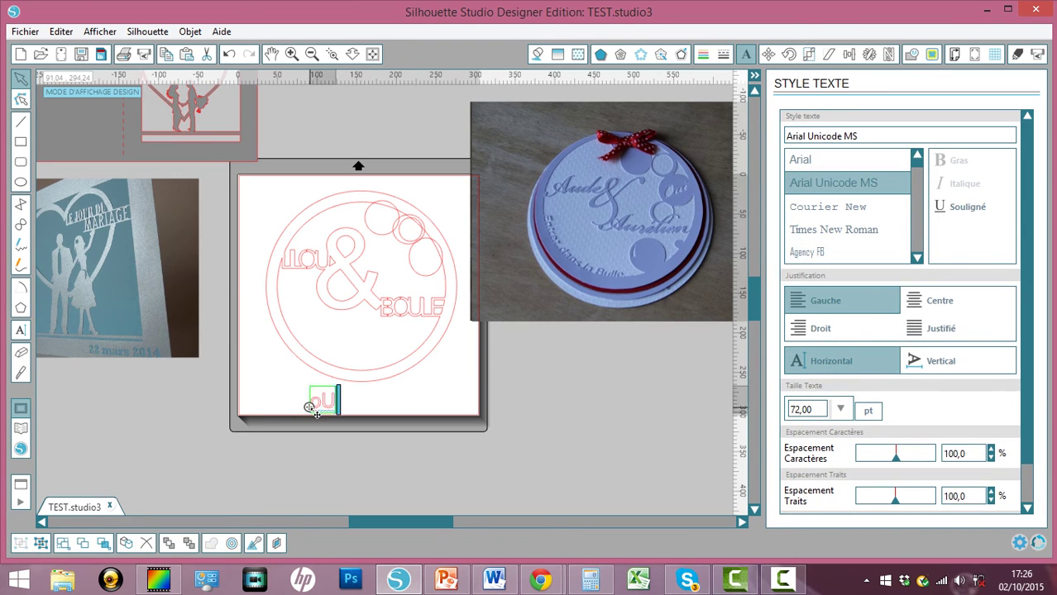
text(Oui)
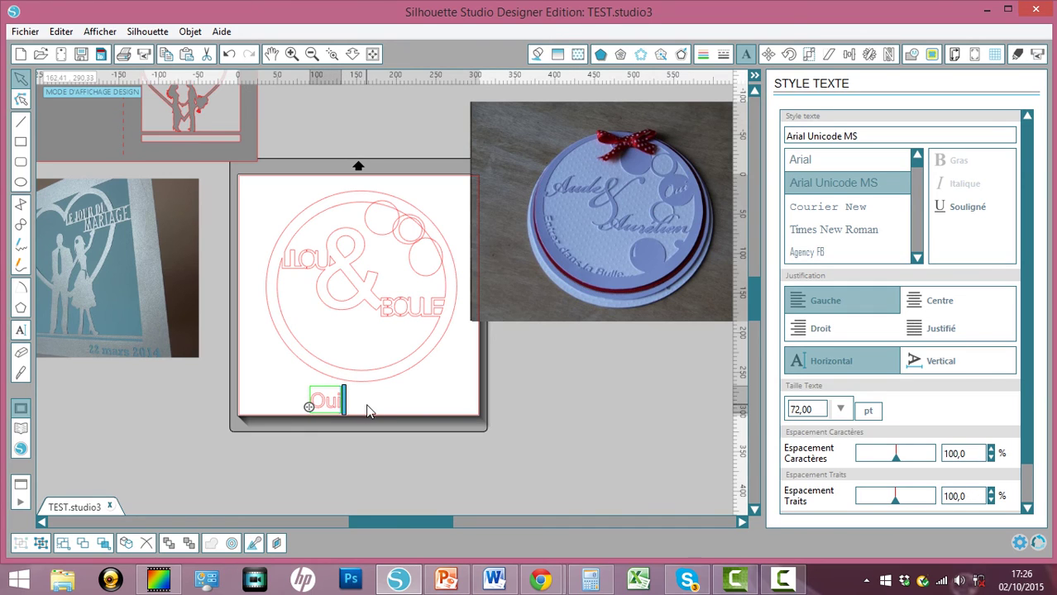
drag(347, 402, 437, 268)
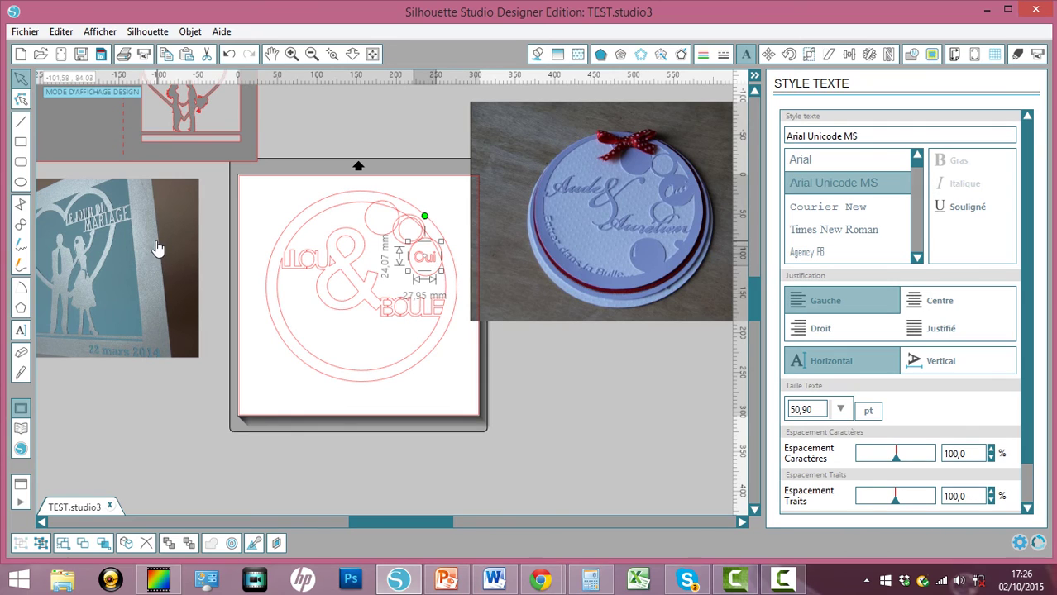
Add the text "Un amour sincère" in Arial Unicode MS at 72 pt and curve it along the ring's inner bottom edge.
click(19, 333)
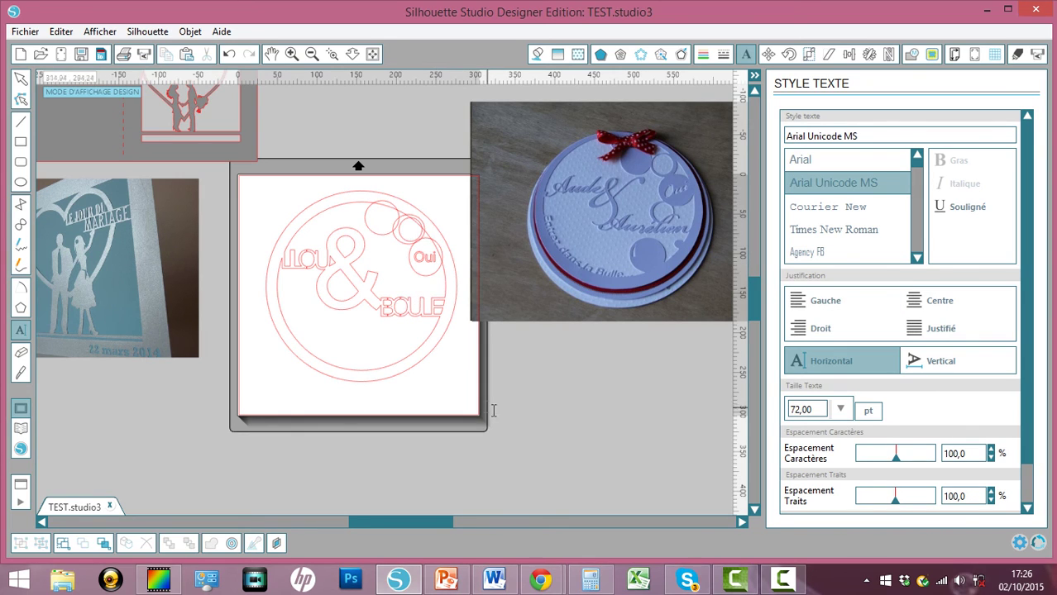
click(508, 380)
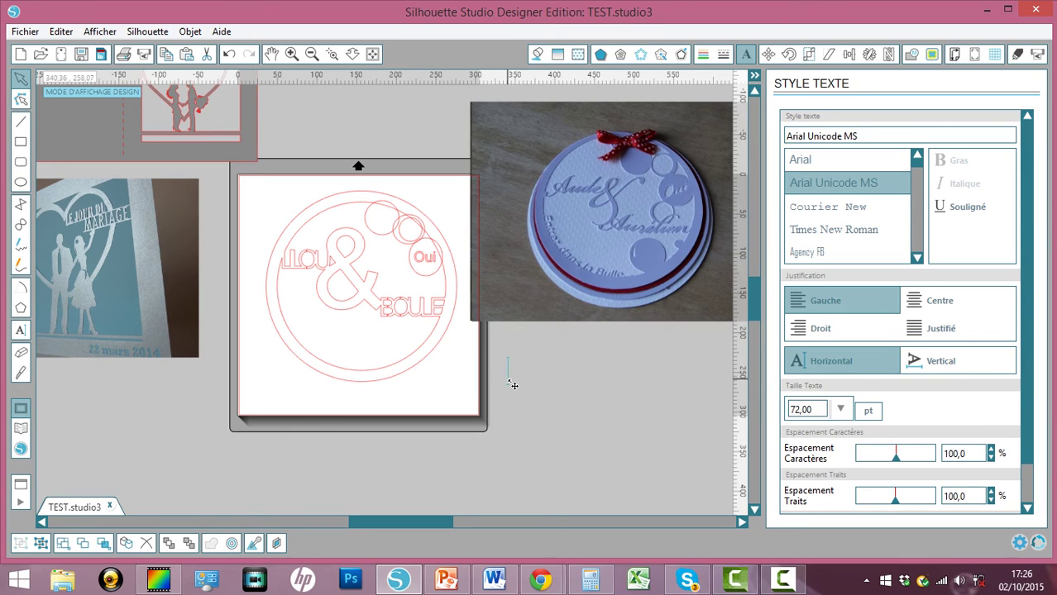
text(Un amour)
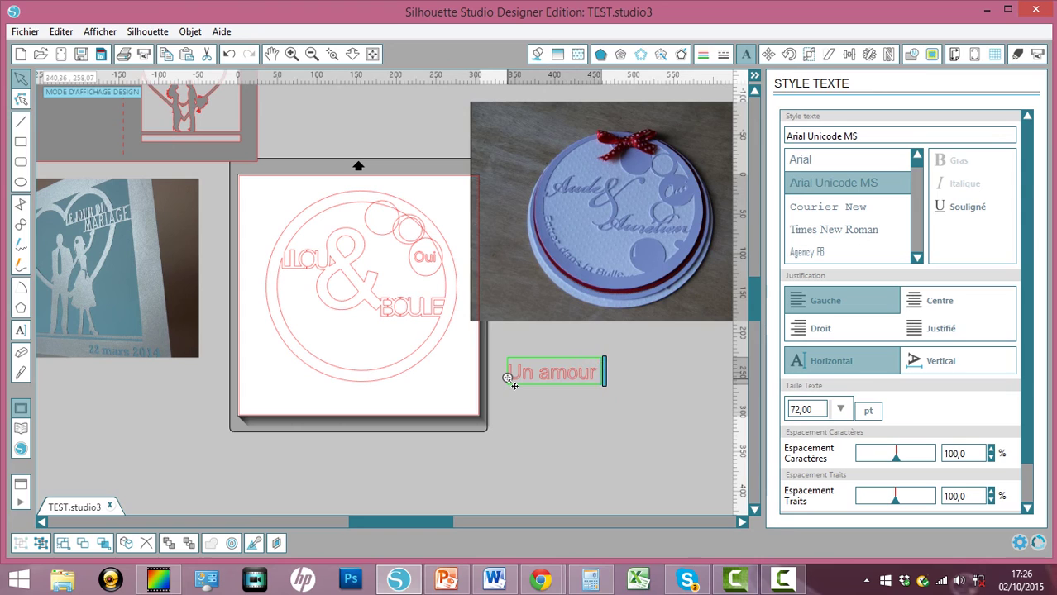
text(sincère)
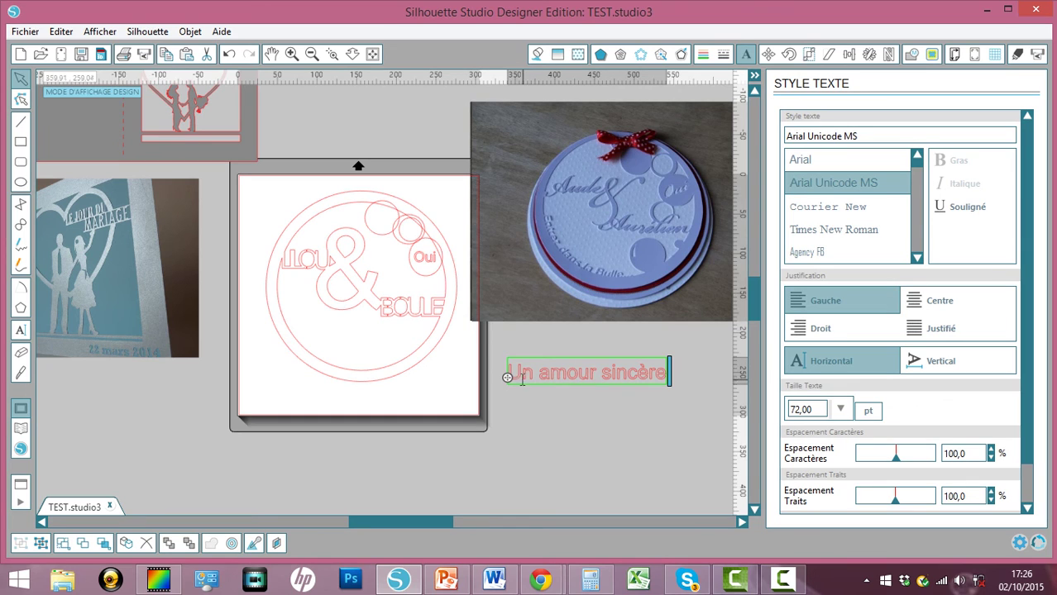
drag(507, 378, 294, 336)
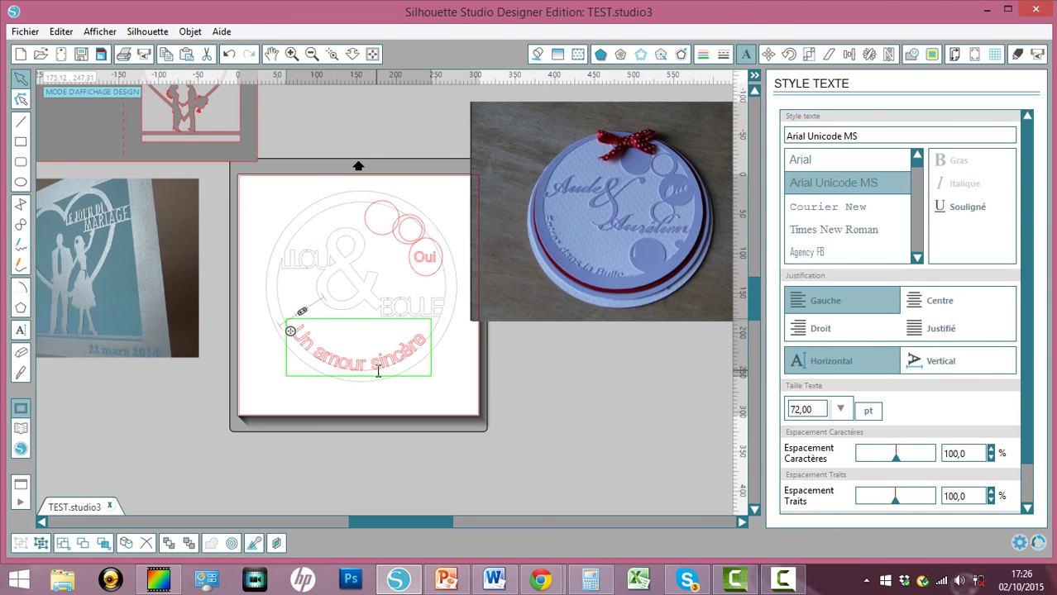
click(405, 411)
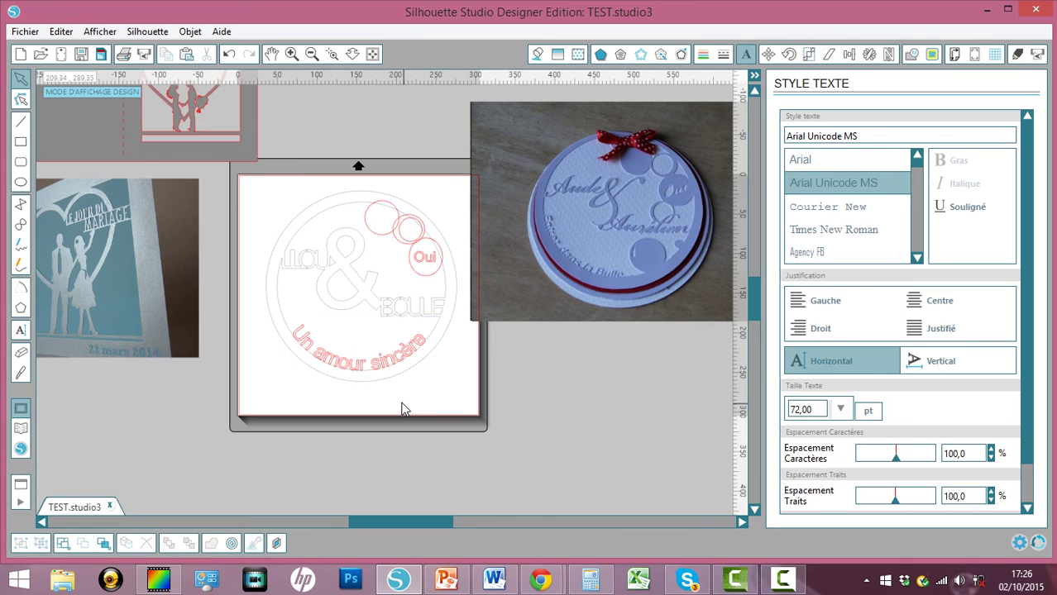
Try to weld the whole round card design, including "Oui" and the small inner circle, and centre it on the page.
drag(265, 193, 454, 385)
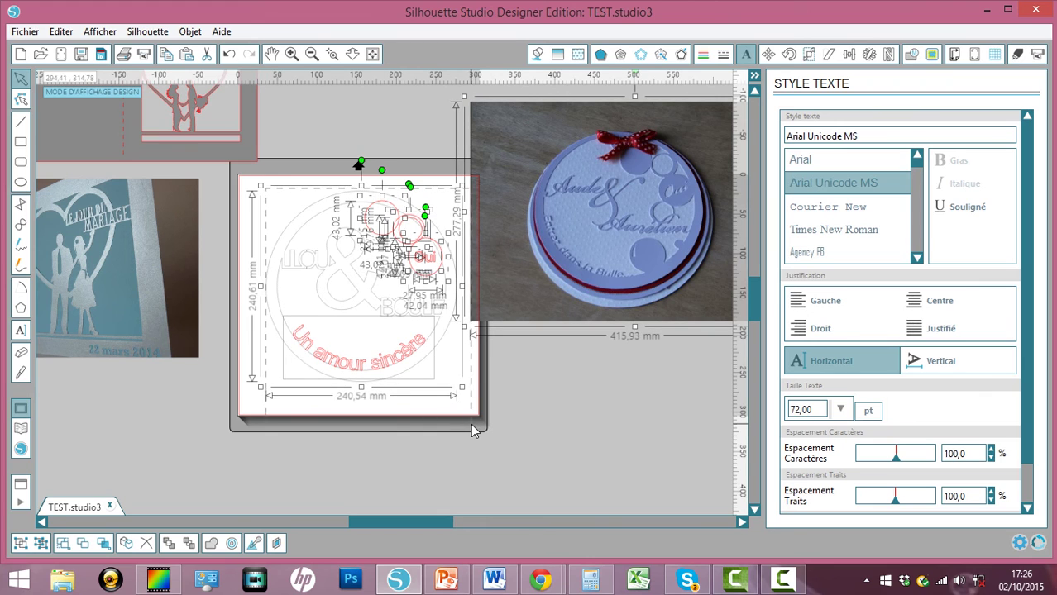
drag(586, 258, 613, 258)
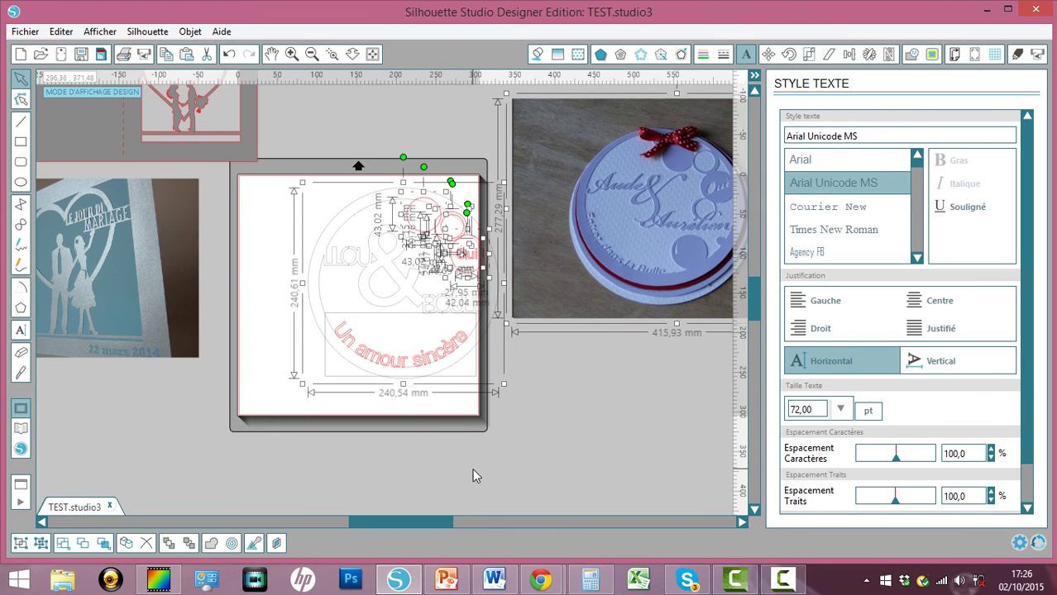
click(424, 387)
drag(308, 190, 494, 409)
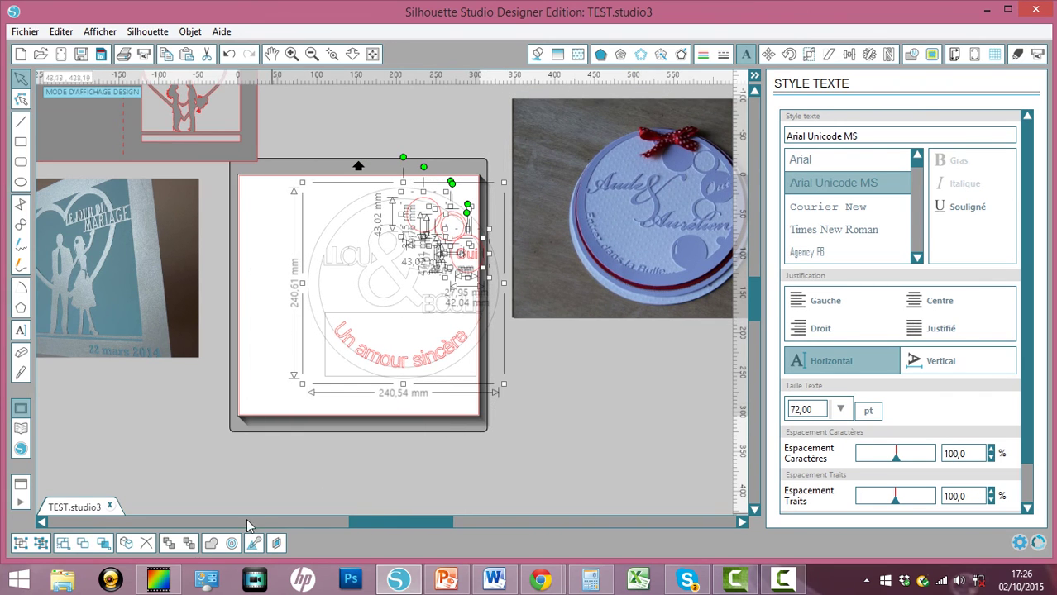
click(208, 546)
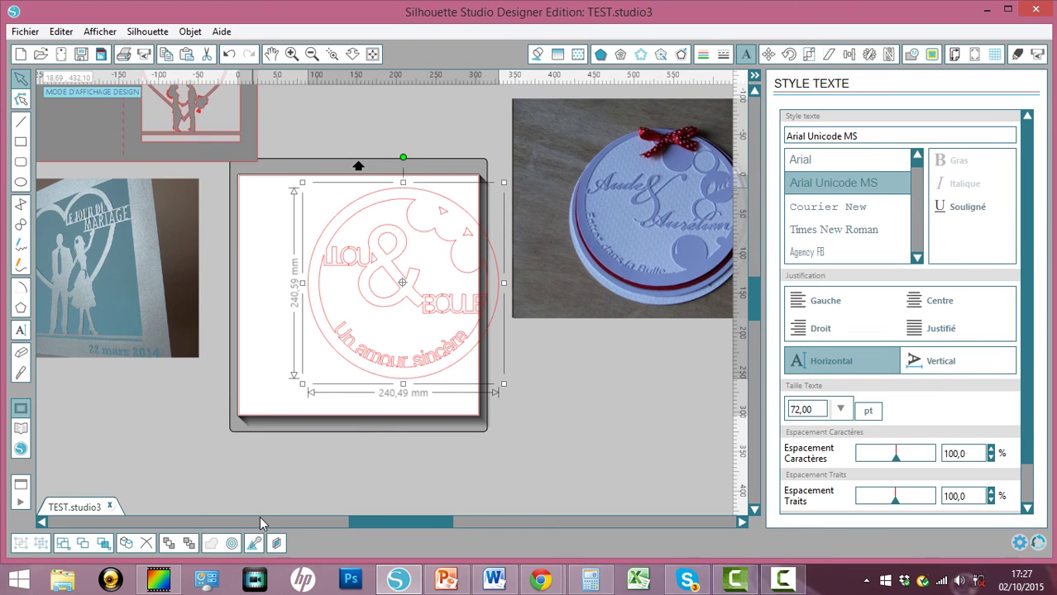
drag(451, 354, 420, 339)
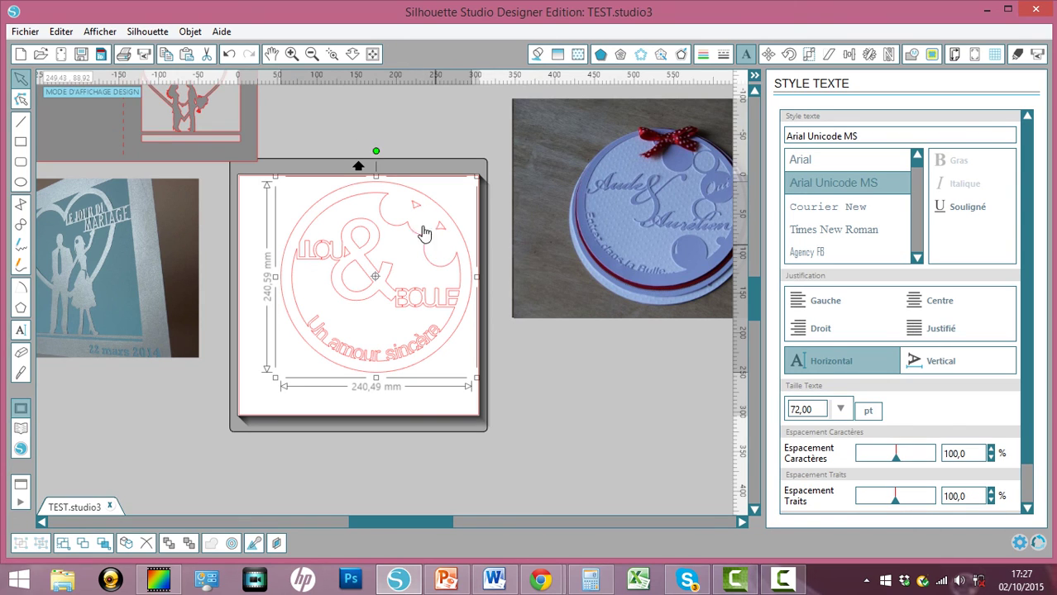
Undo the weld of the whole round card design.
click(229, 55)
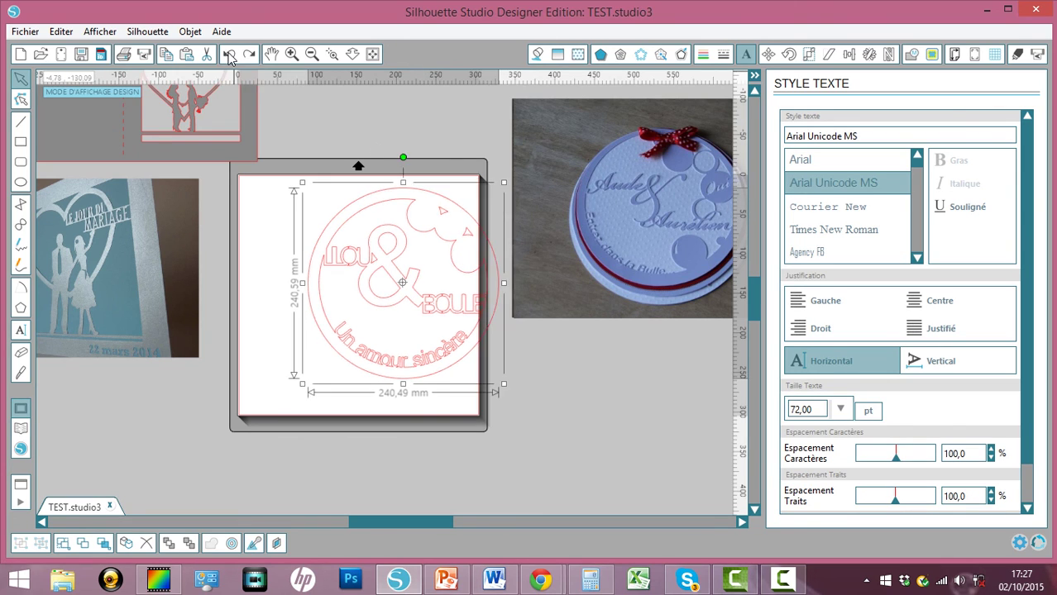
click(230, 55)
click(230, 55)
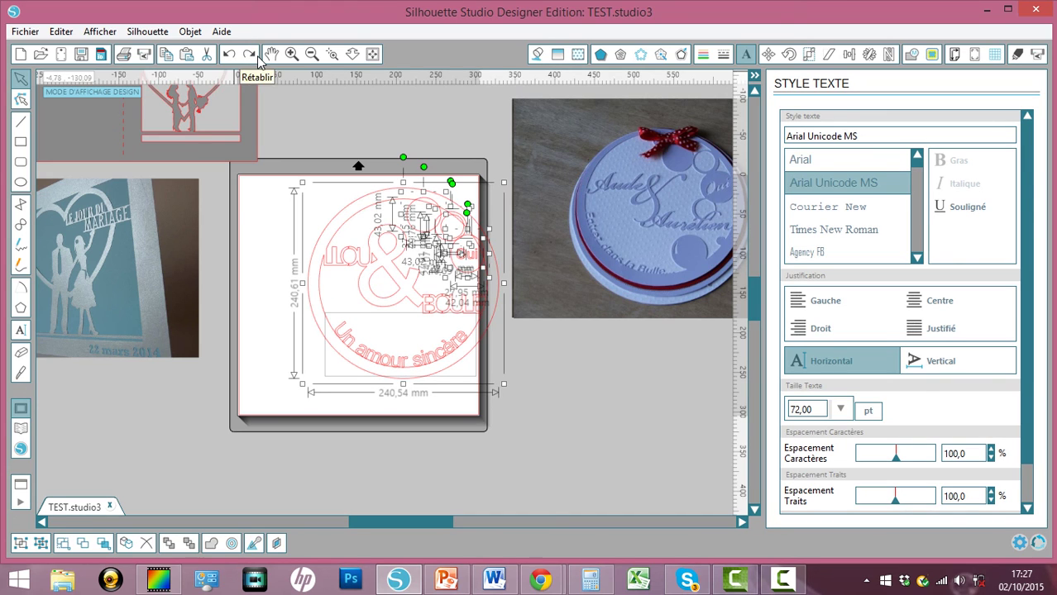
click(258, 60)
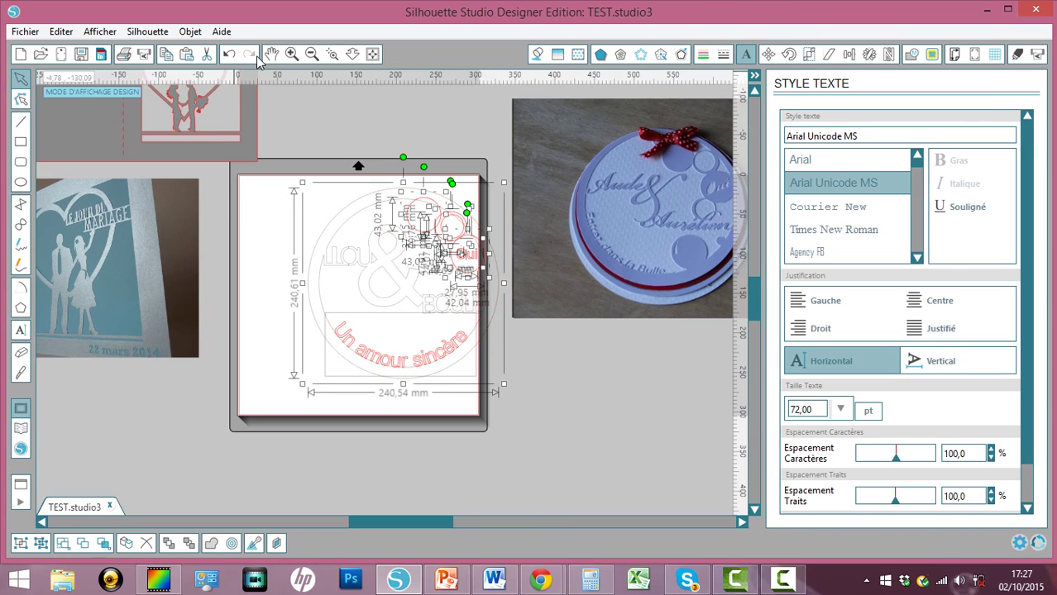
click(225, 55)
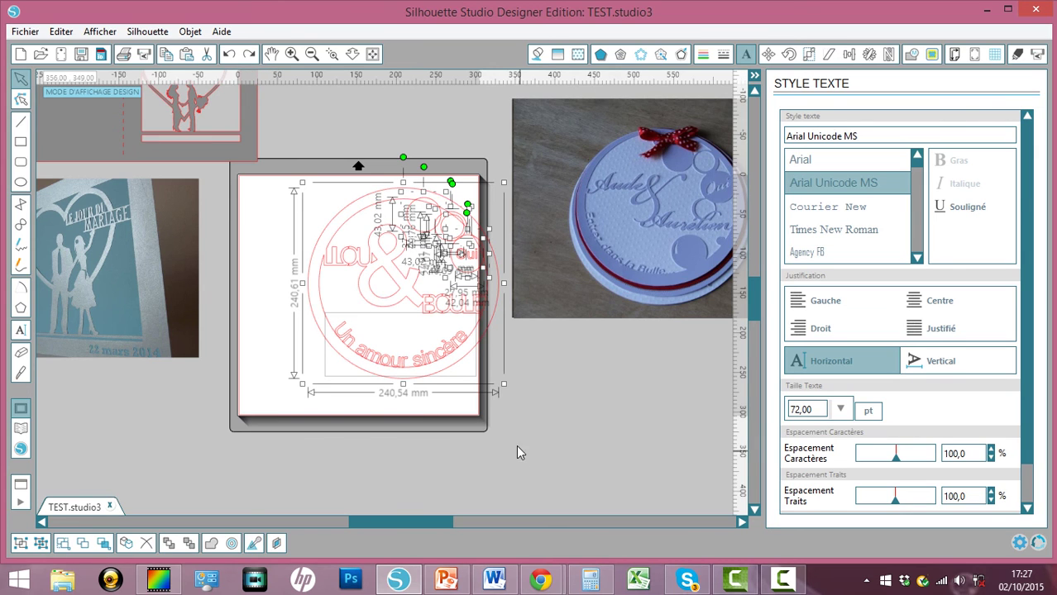
key(ctrl+z)
key(ctrl+z)
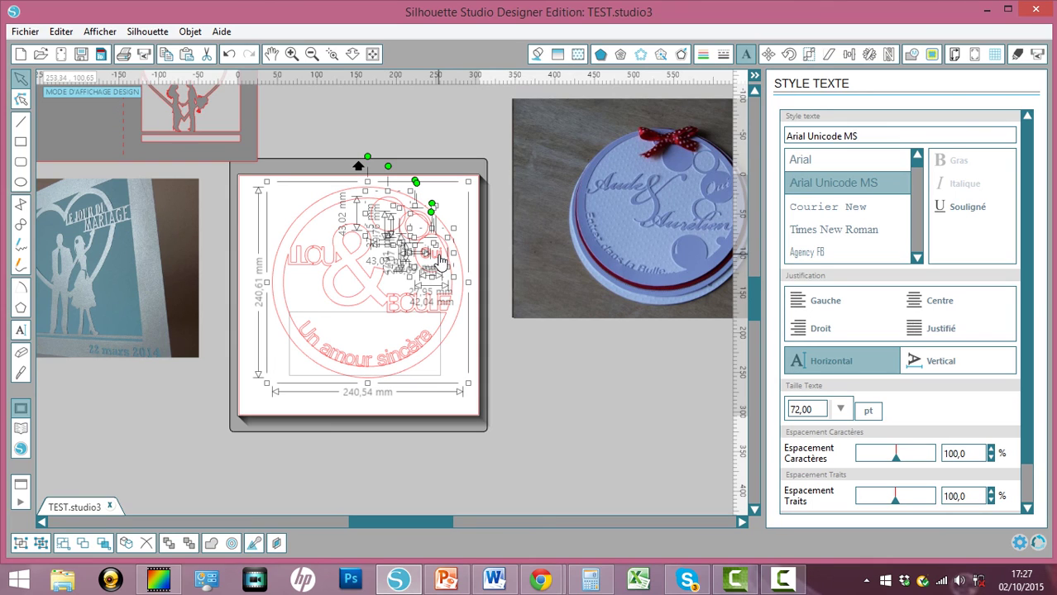
Weld the ring, names, ampersand, three bubbles and curved text into one shape, leaving out "Oui" and the small inner circle.
drag(441, 261, 412, 228)
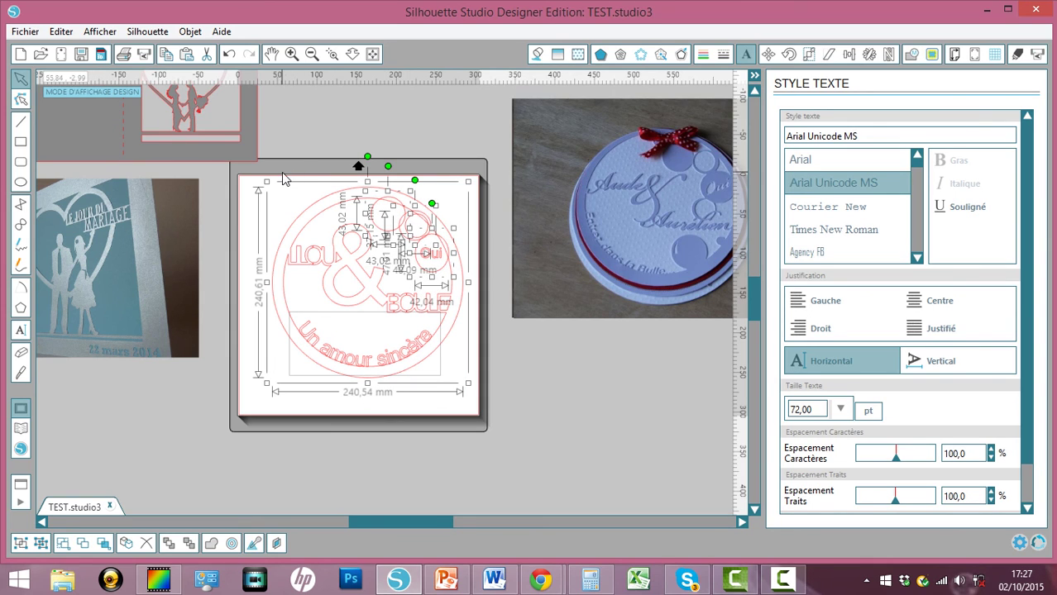
click(214, 545)
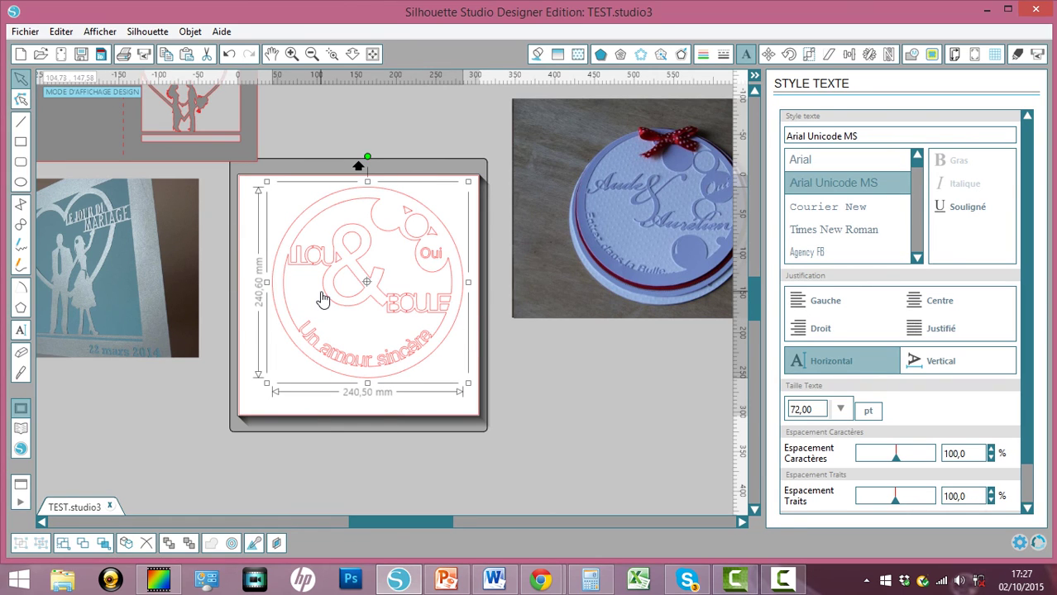
click(332, 54)
drag(254, 179, 465, 395)
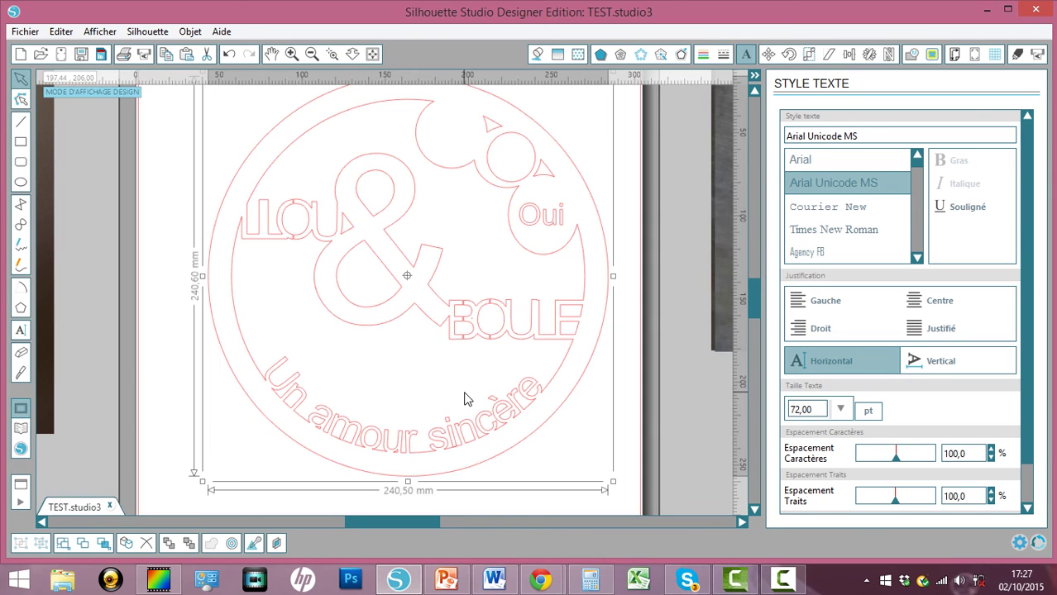
Try a bright blue fill on the welded card shape and view it beside the reference photo.
click(539, 54)
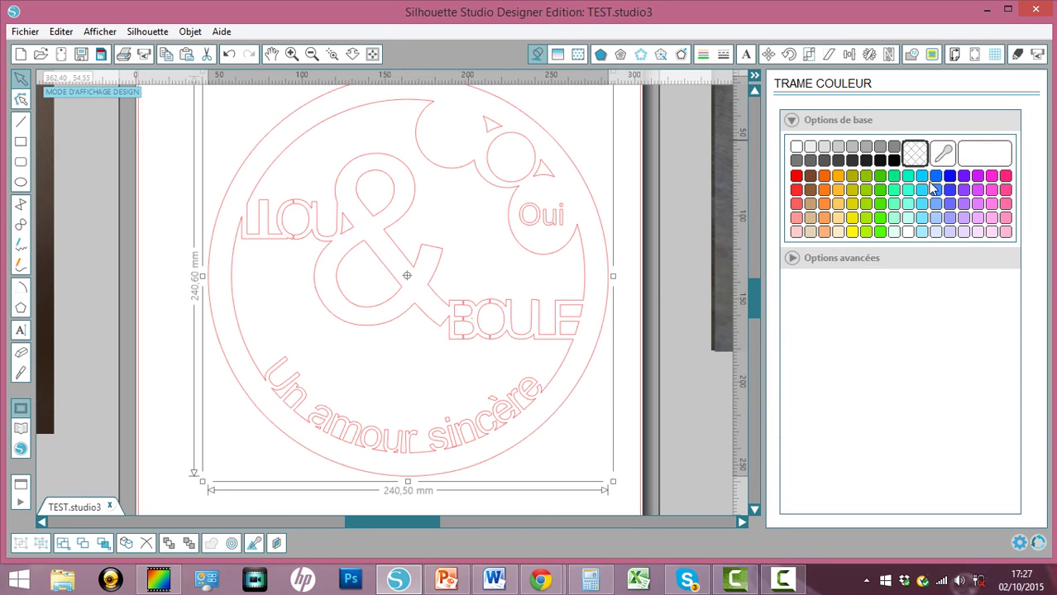
click(937, 177)
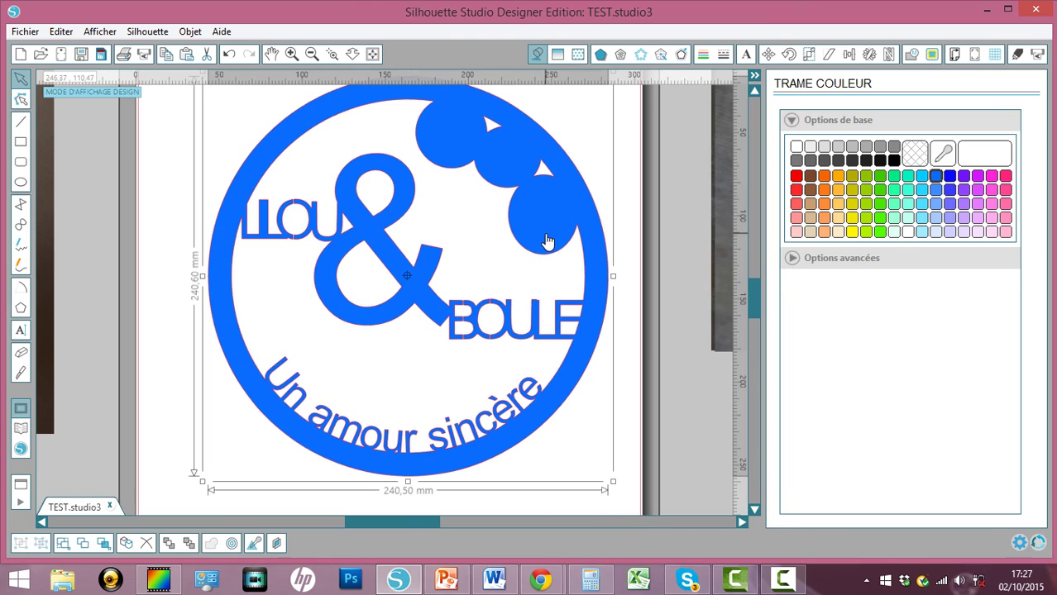
right_click(541, 241)
click(370, 319)
click(311, 54)
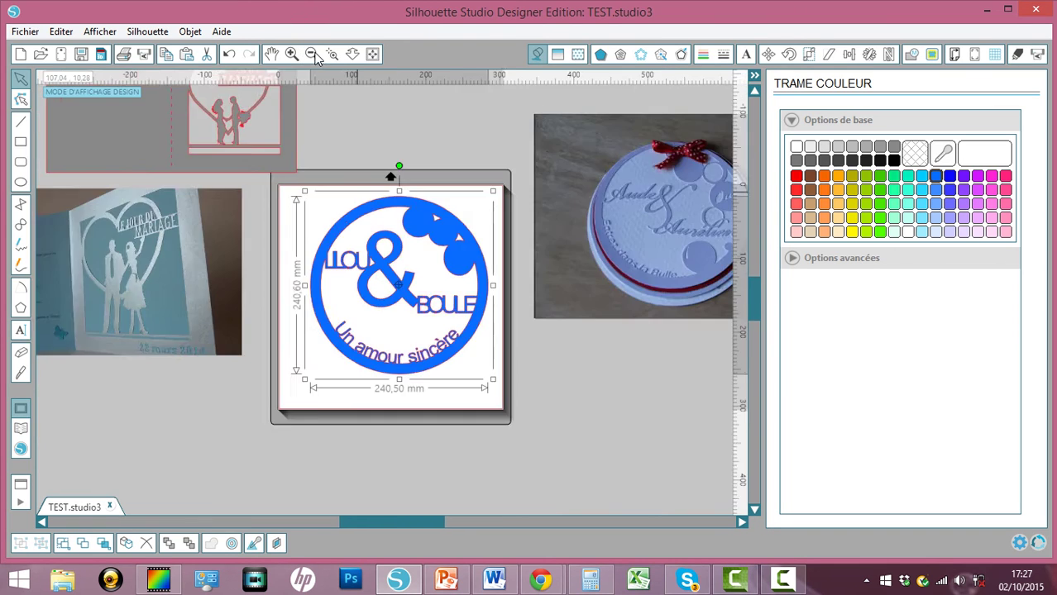
click(311, 54)
Undo the bright blue fill of the welded card shape.
click(227, 56)
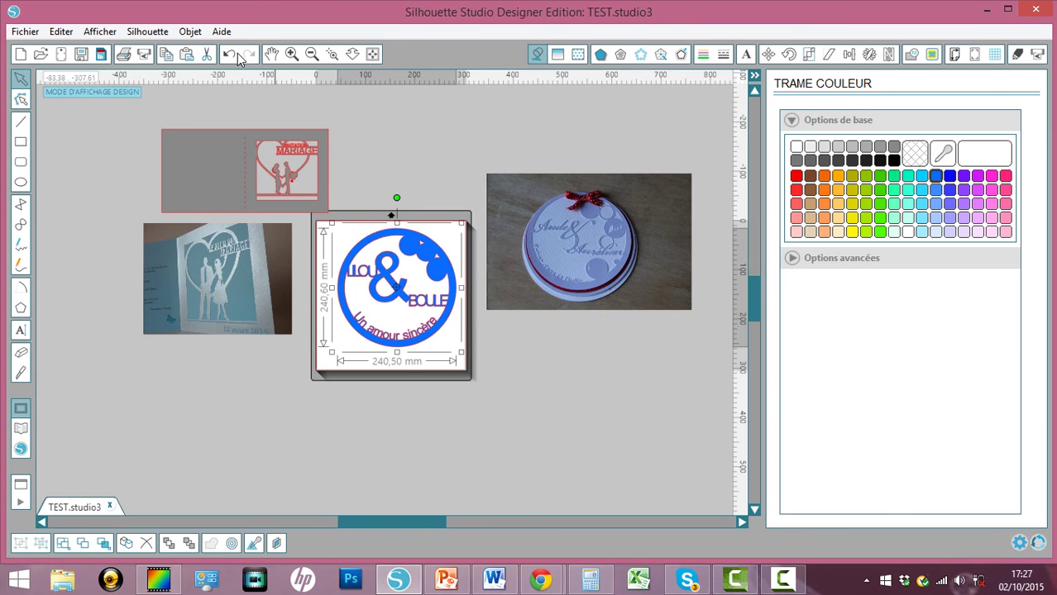
click(227, 55)
click(227, 56)
click(227, 56)
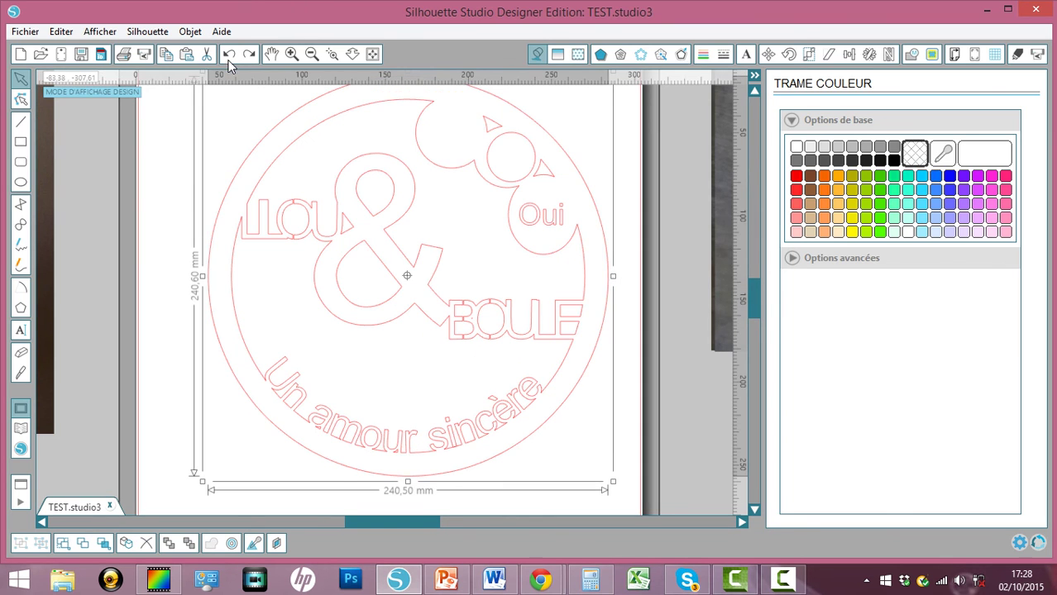
Bring "Oui" and the small circle inside the second bubble to the front and fill both with white.
click(545, 220)
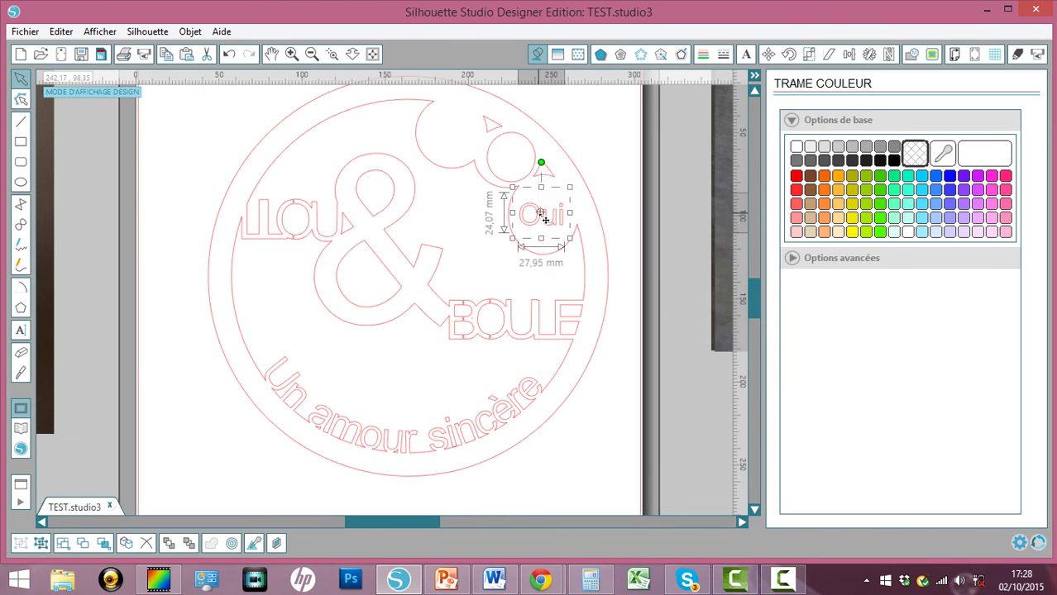
right_click(543, 220)
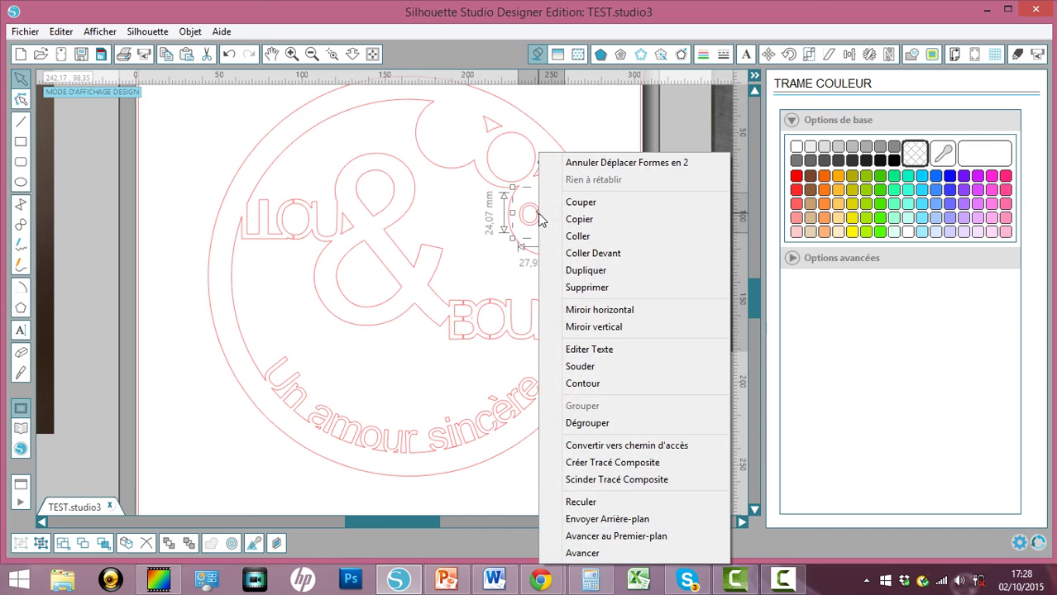
click(610, 539)
click(524, 142)
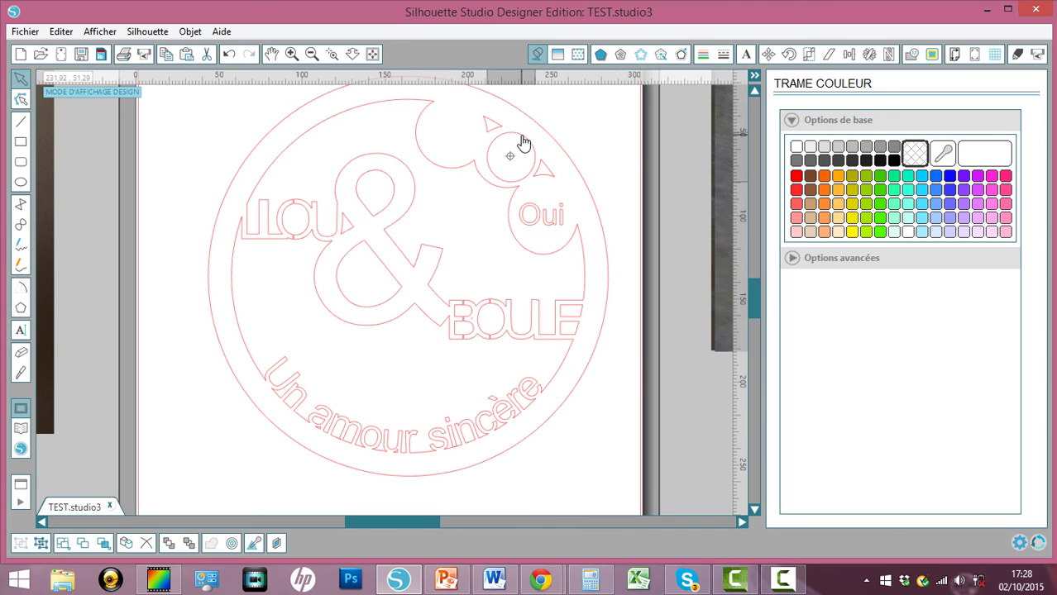
click(524, 142)
right_click(521, 136)
click(576, 464)
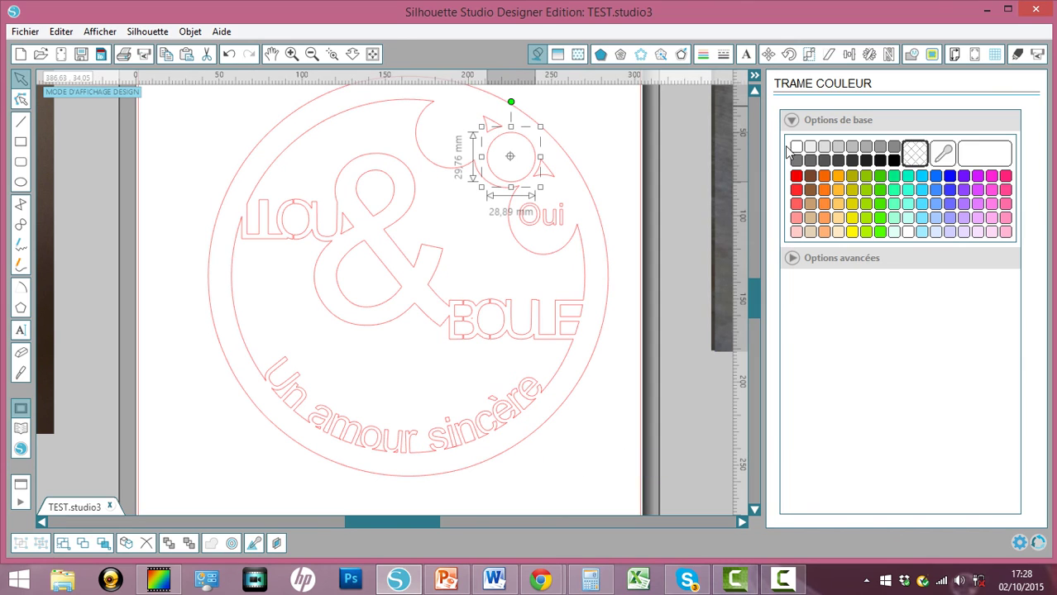
click(546, 225)
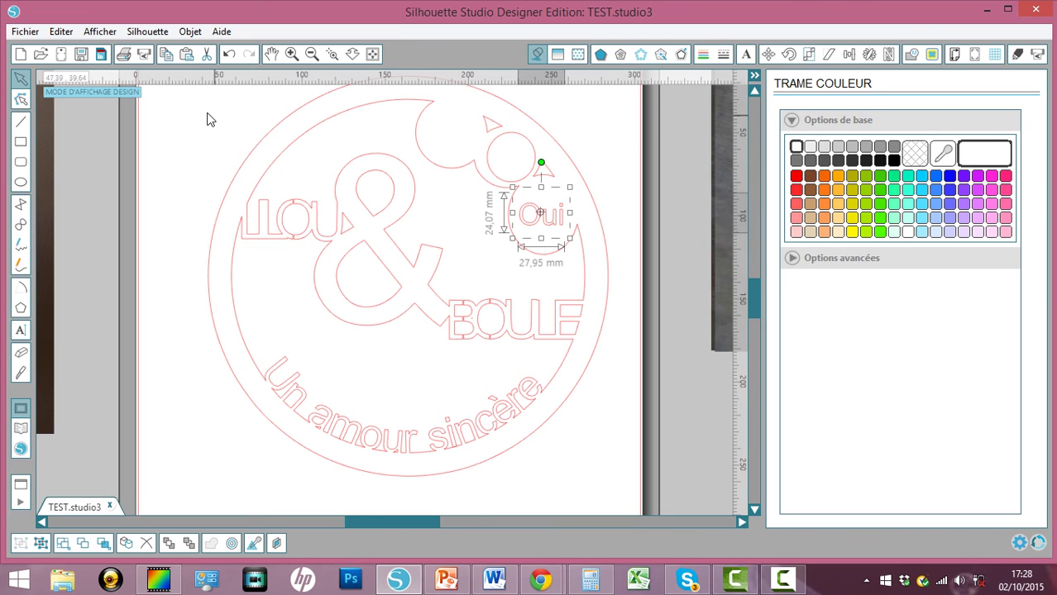
Fill only the welded card shape with dark blue, keeping "Oui" and the small circle out of the selection.
drag(205, 110, 538, 423)
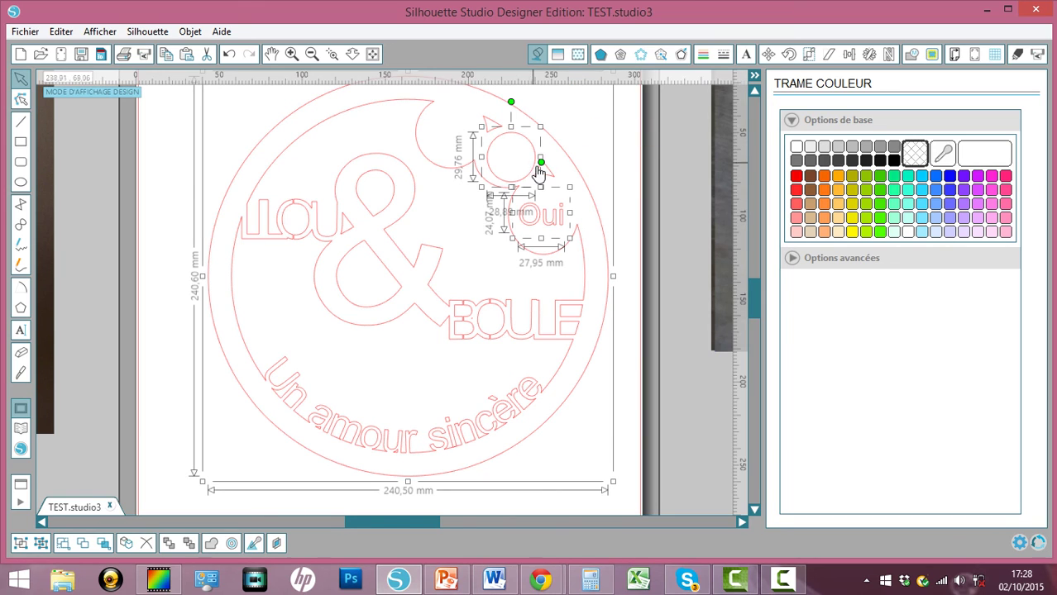
shift+click(496, 152)
shift+click(546, 222)
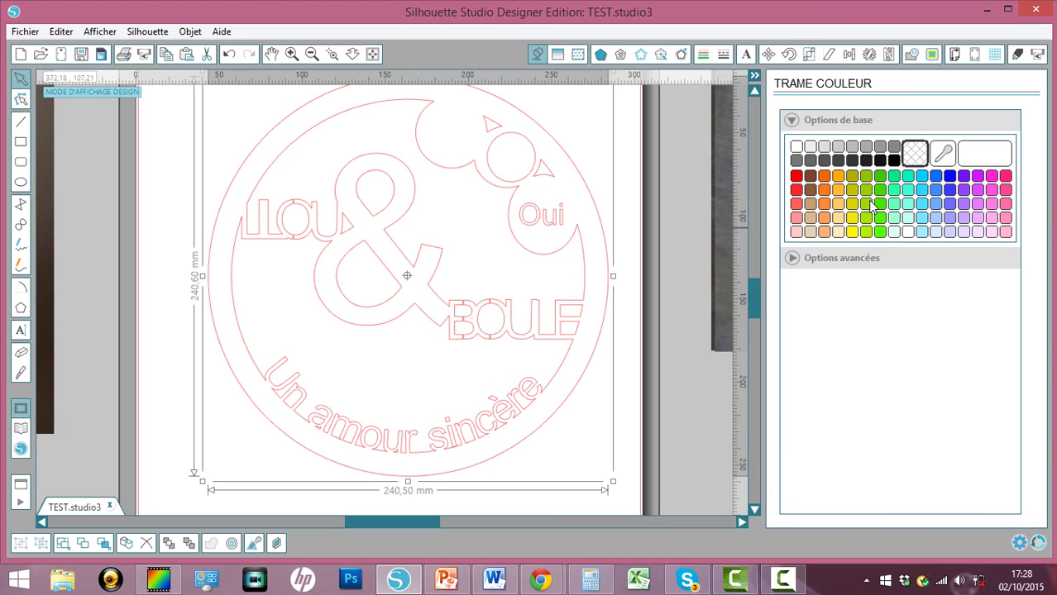
click(949, 176)
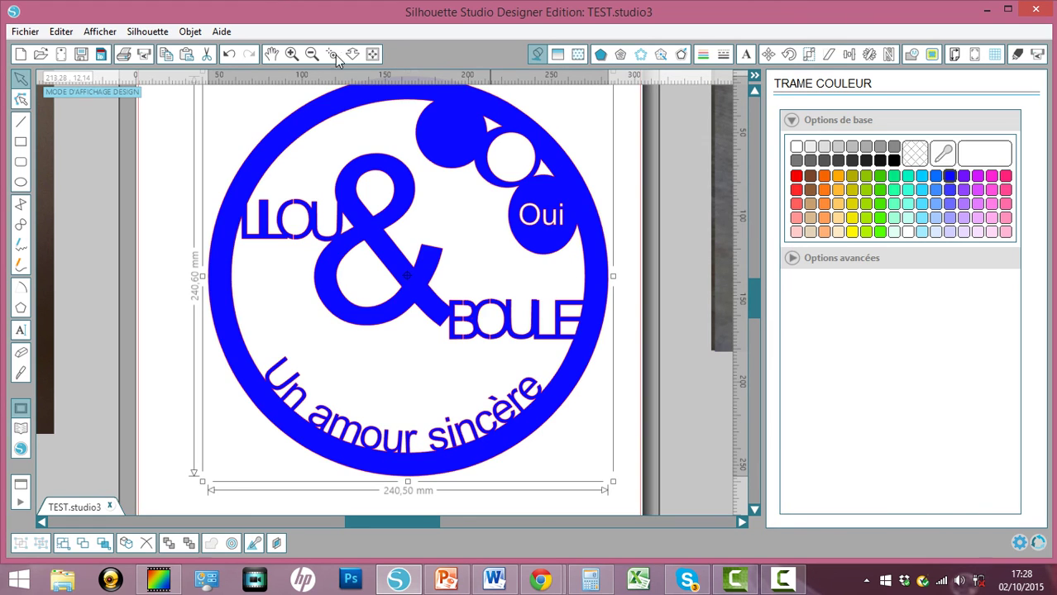
click(312, 54)
click(311, 54)
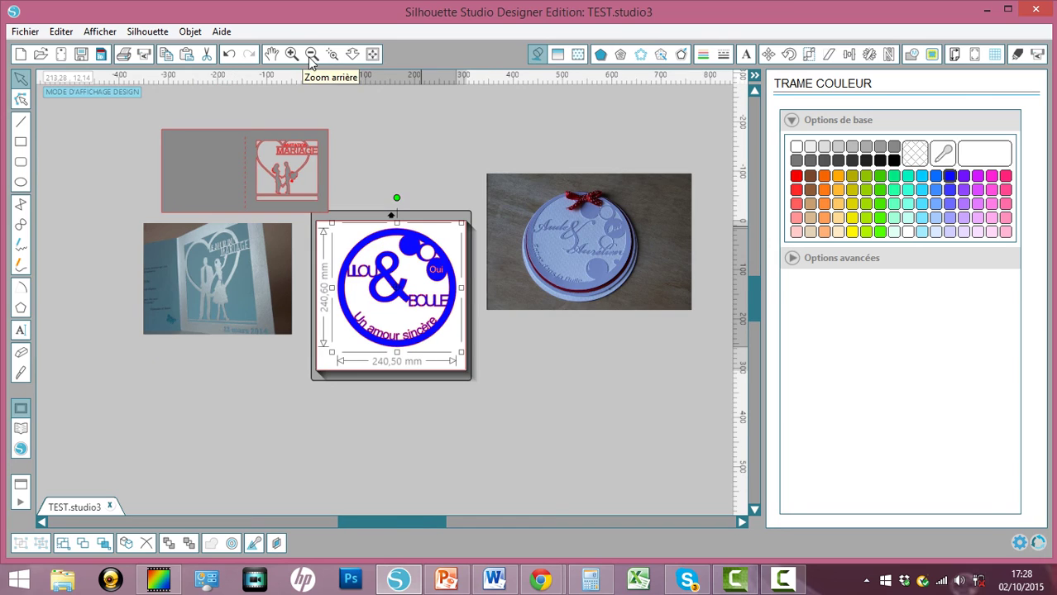
click(489, 385)
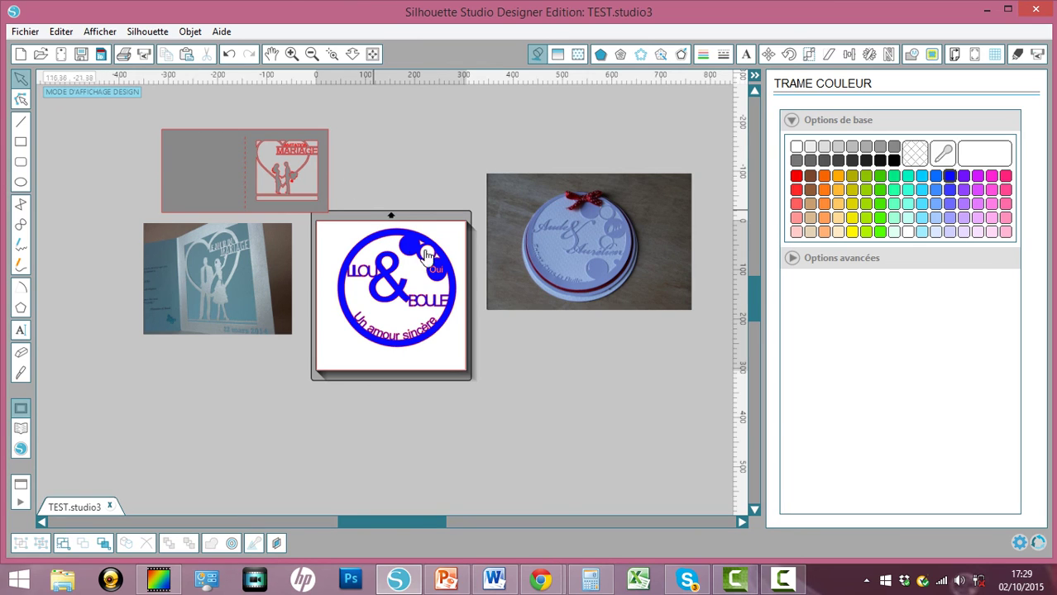
click(781, 583)
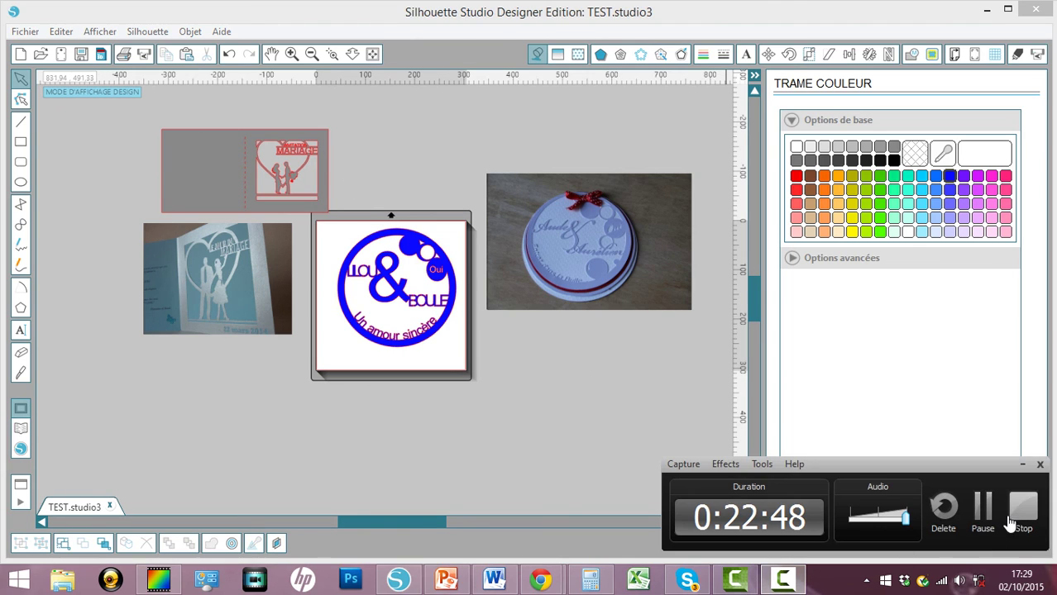